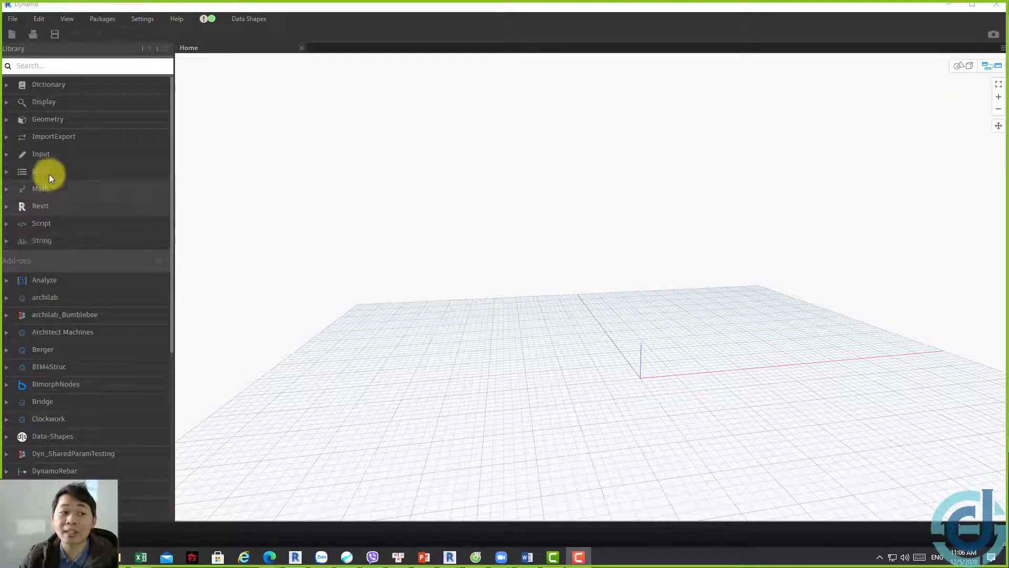
Expand List in the Library and briefly preview the Match nodes, then collapse them
click(6, 172)
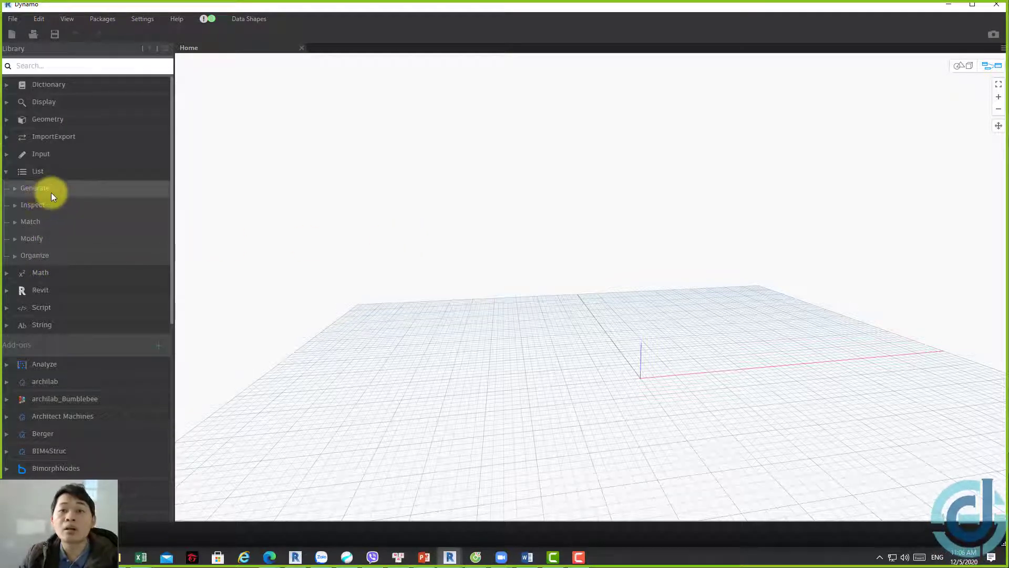
click(42, 224)
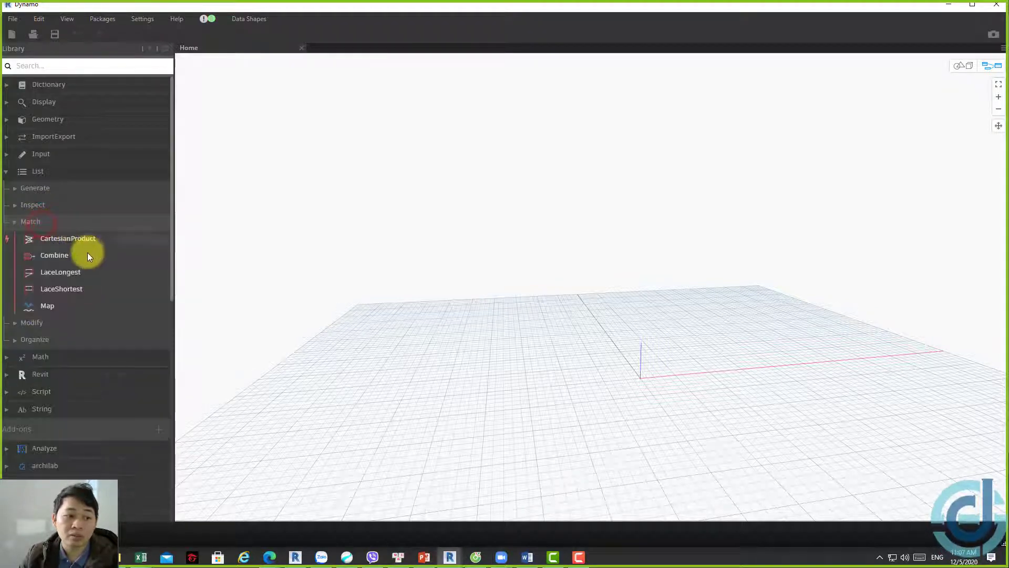
click(41, 221)
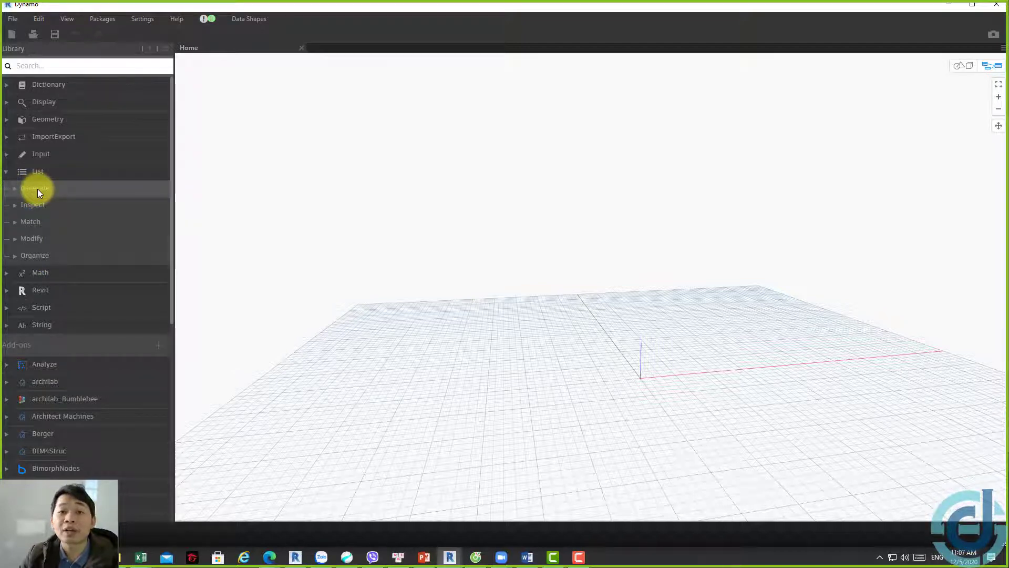
Open the List Inspect group and scroll through its nodes, ending at AllTrue
click(14, 207)
scroll(105, 226, down, 1)
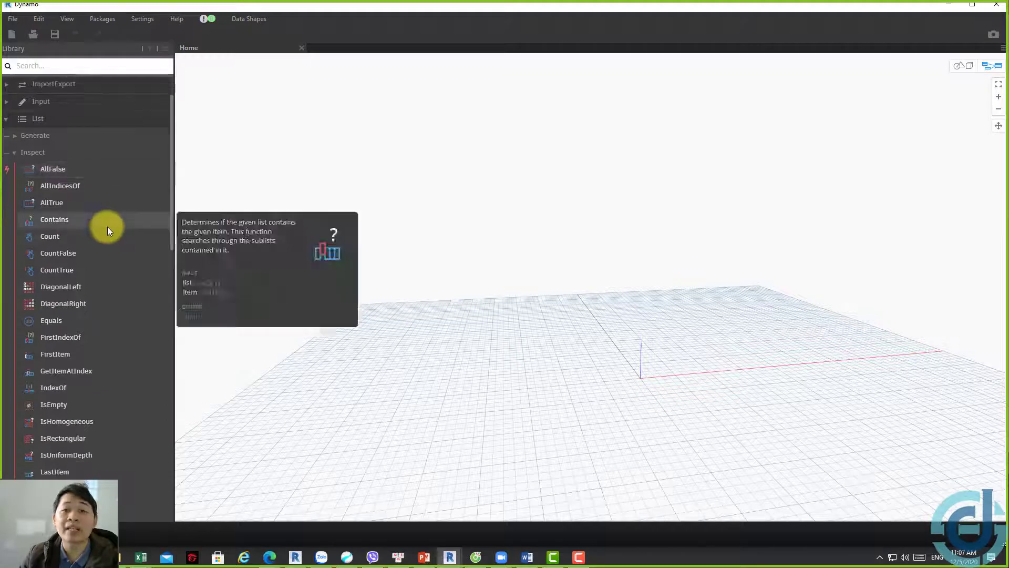
scroll(100, 228, down, 2)
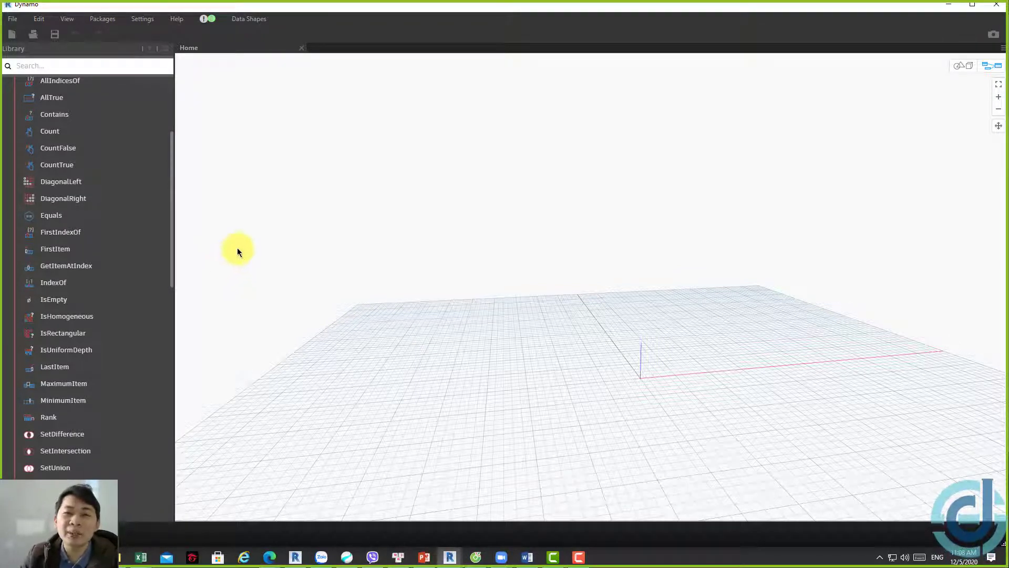
scroll(29, 213, up, 3)
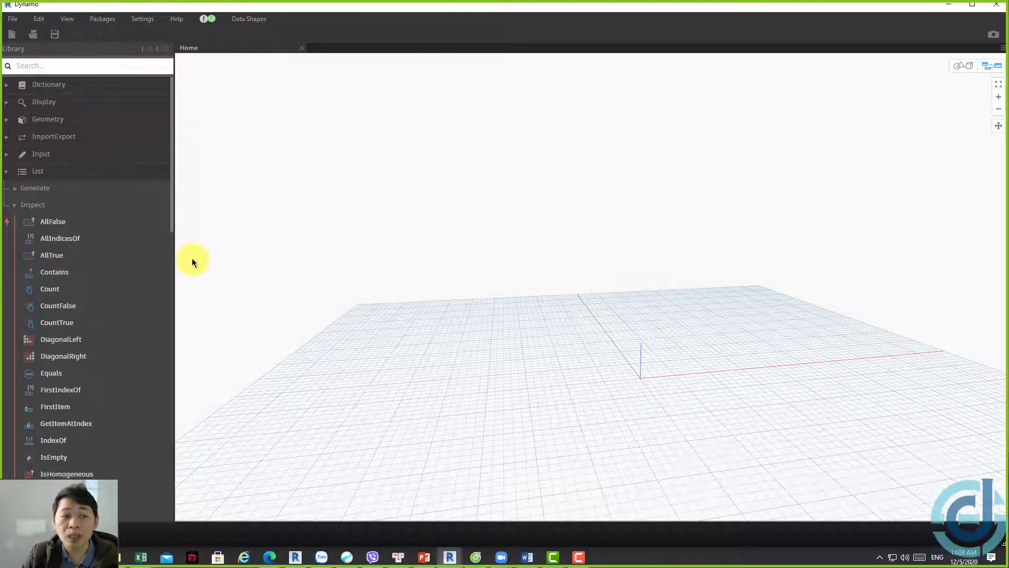
mouse_move(53, 254)
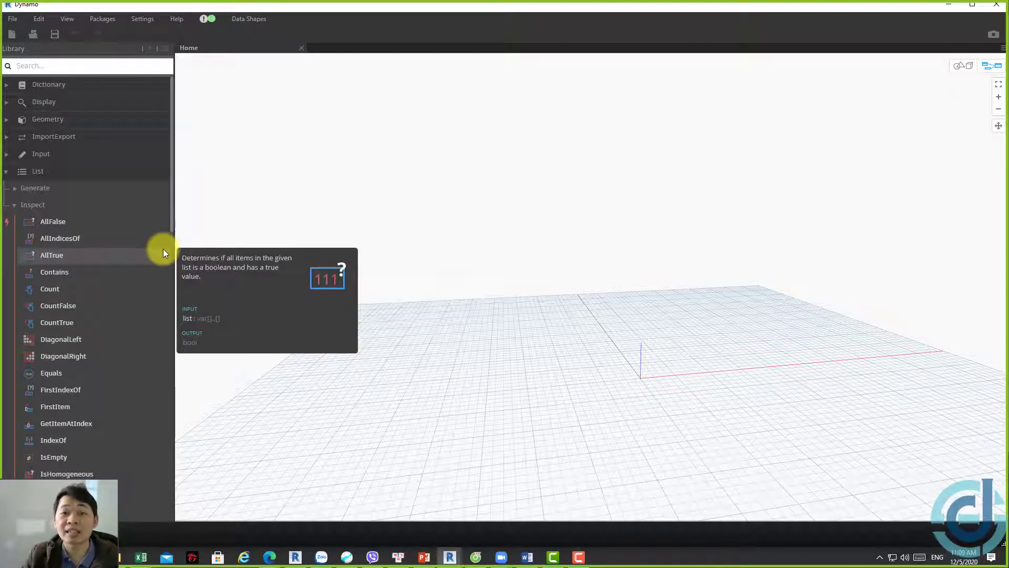
scroll(95, 279, down, 2)
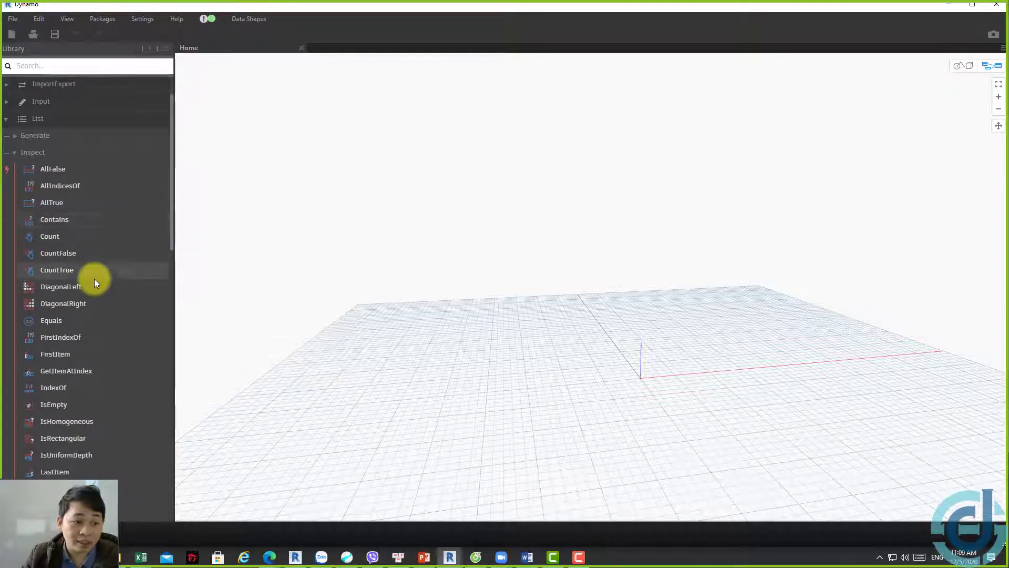
scroll(103, 274, up, 2)
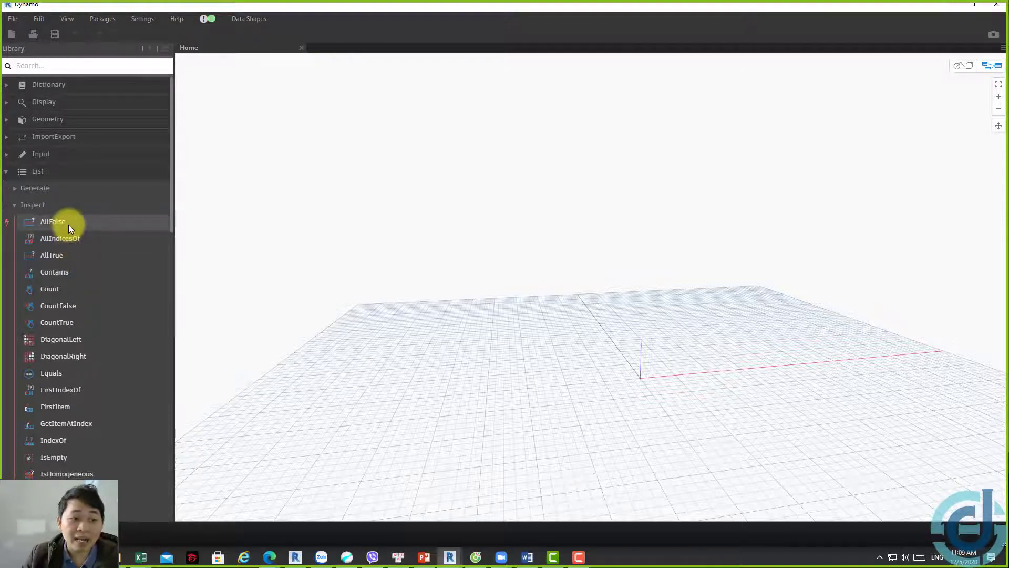
Place a List.AllFalse node and position it on the right of the canvas
click(71, 224)
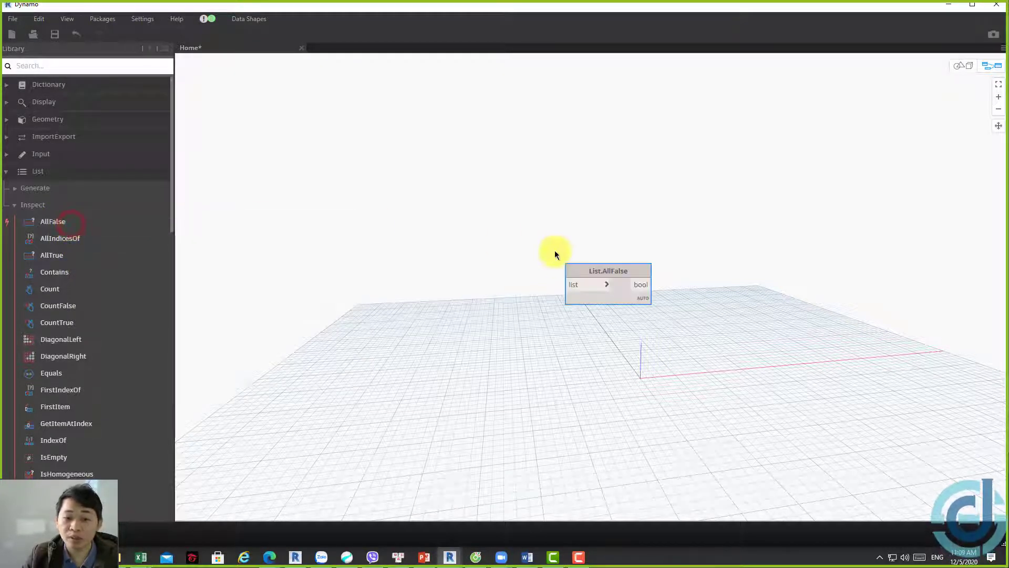
scroll(610, 264, up, 3)
scroll(596, 238, up, 1)
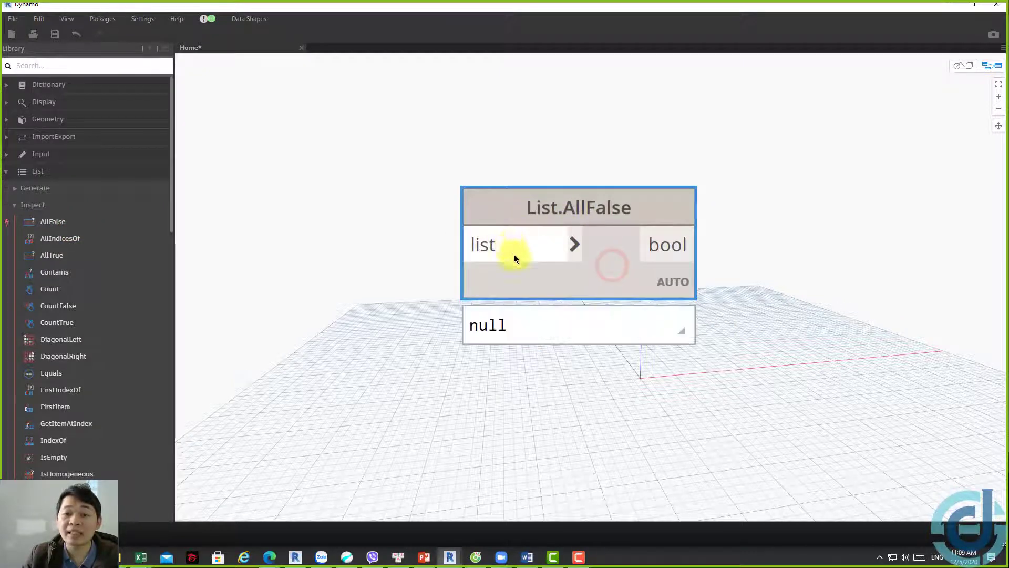
mouse_move(578, 292)
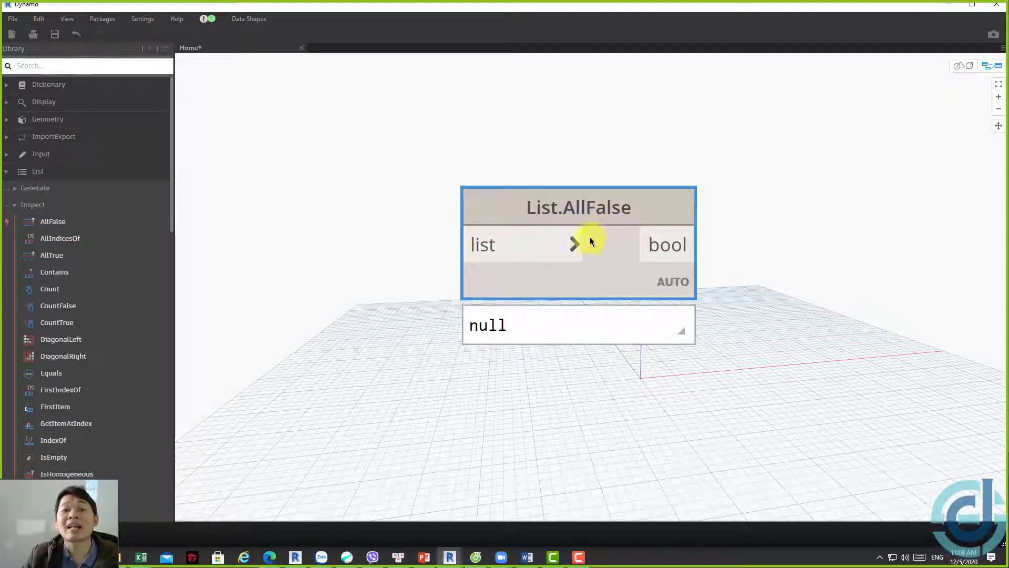
drag(613, 203, 634, 146)
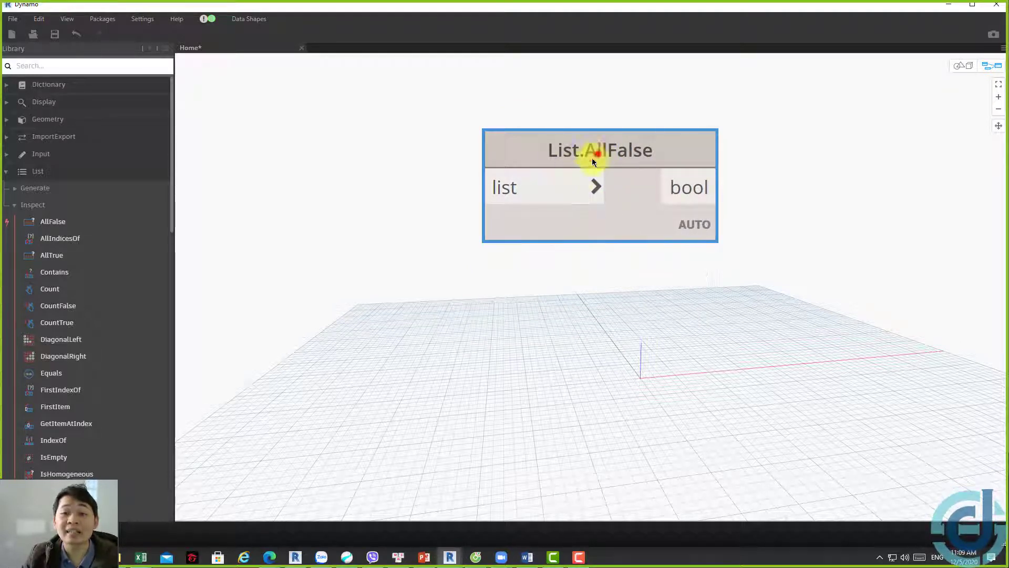
drag(592, 160, 595, 128)
click(540, 151)
click(380, 153)
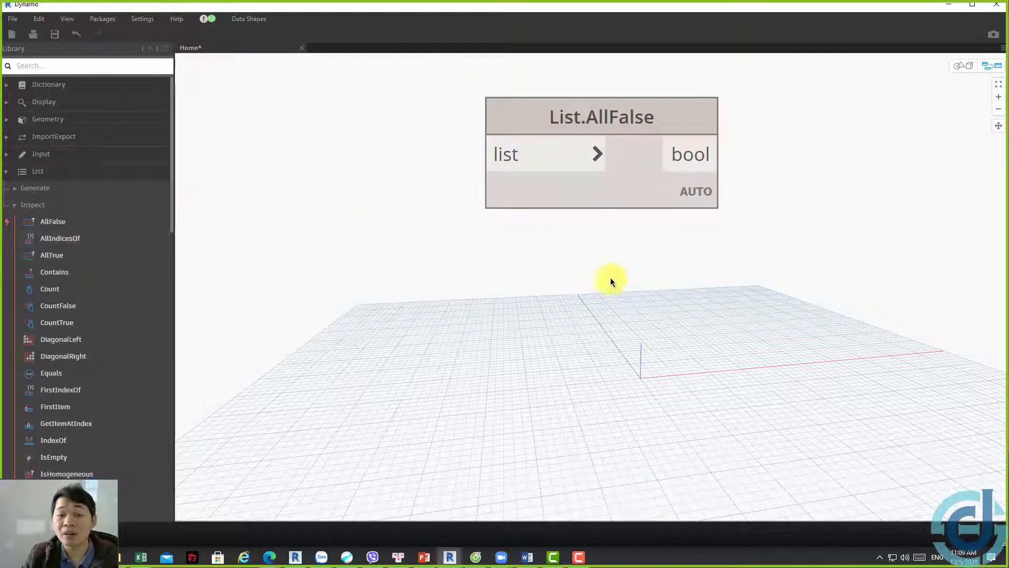
middle_drag(408, 200, 549, 194)
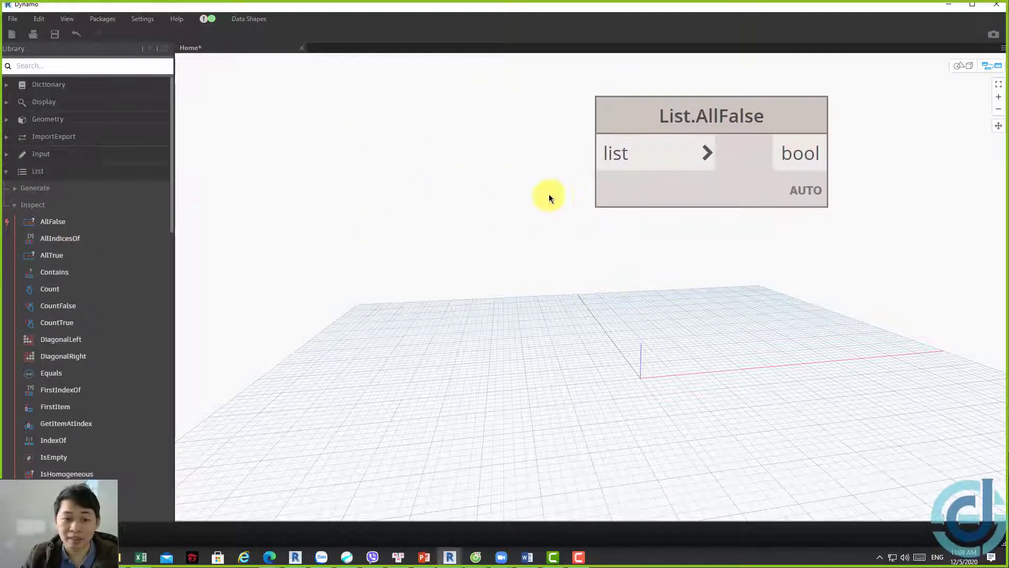
scroll(466, 194, down, 2)
Add Boolean nodes via node search 'Bool' and place them left of List.AllFalse
right_click(465, 194)
text(Bô)
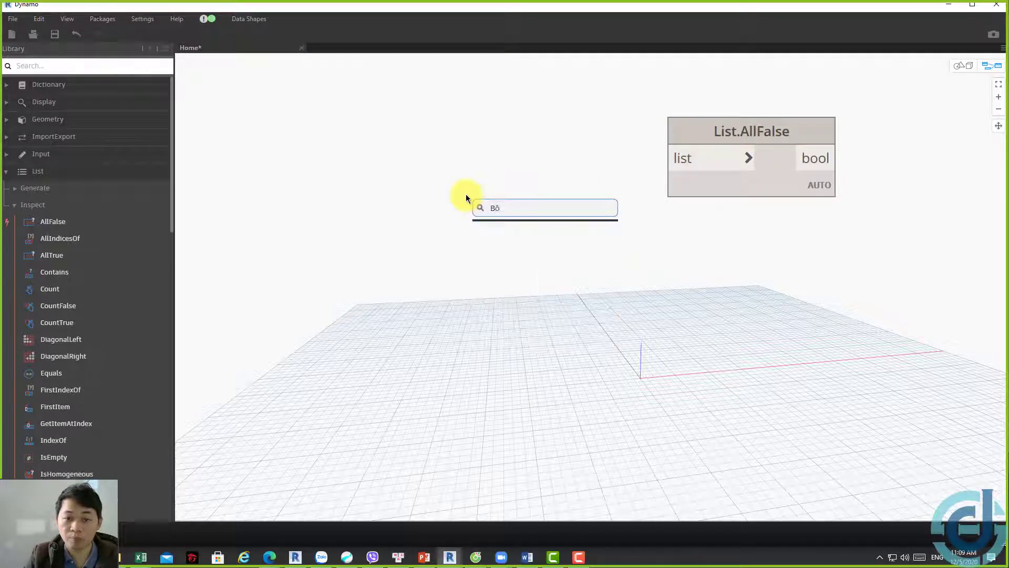
key(BackSpace)
text(ool)
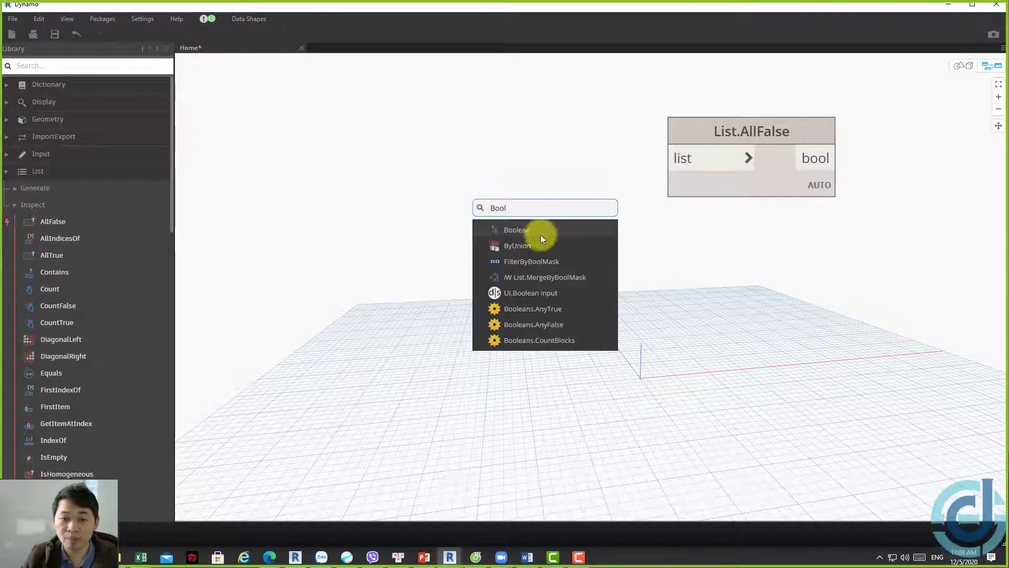
click(530, 229)
drag(576, 241, 392, 153)
click(371, 185)
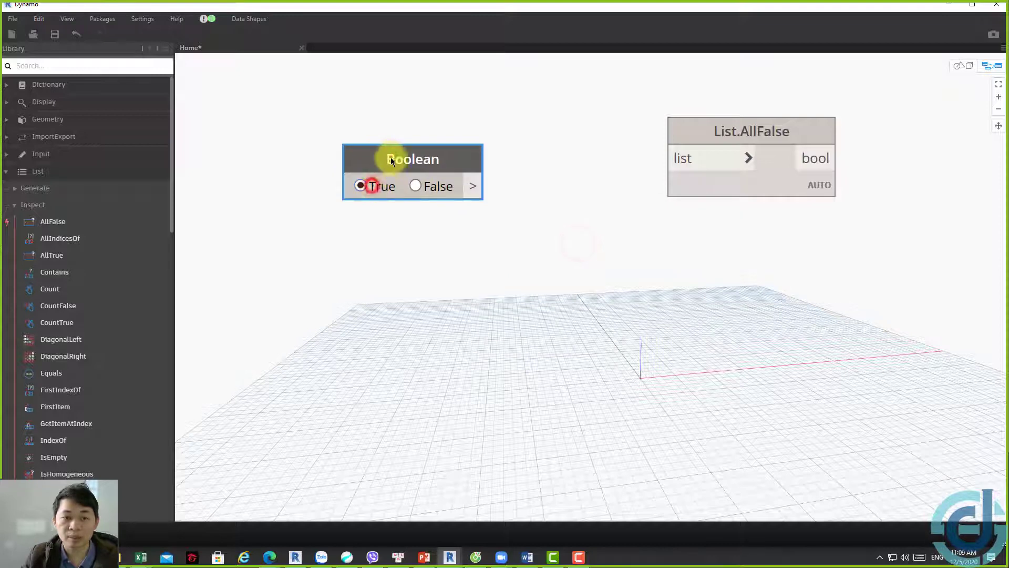
mouse_move(440, 224)
ctrl+mouse_down()
mouse_move(433, 281)
mouse_move(454, 372)
ctrl+mouse_up()
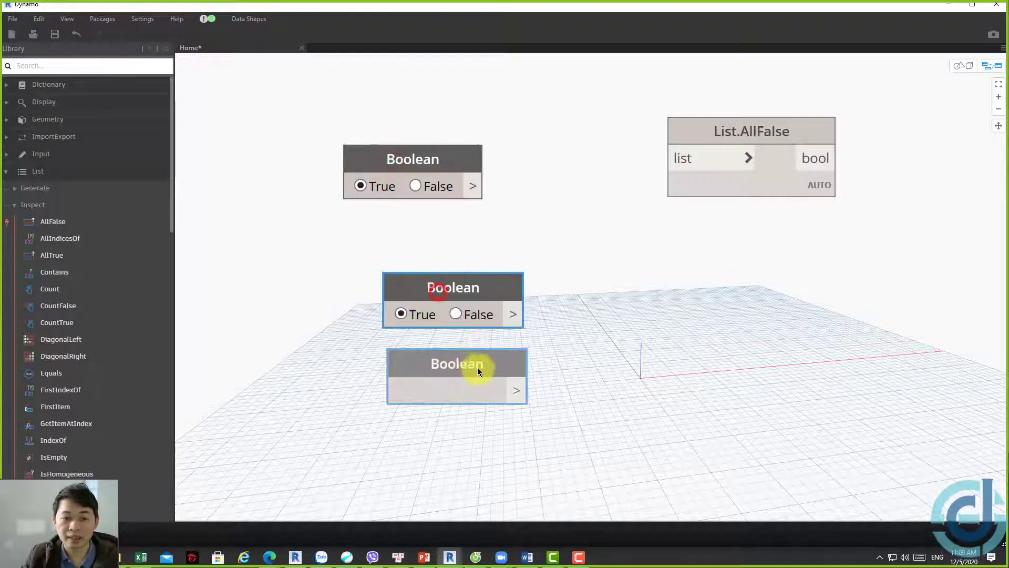
Add a List.Join node with three list inputs between the Booleans and List.AllFalse
right_click(609, 332)
text(li)
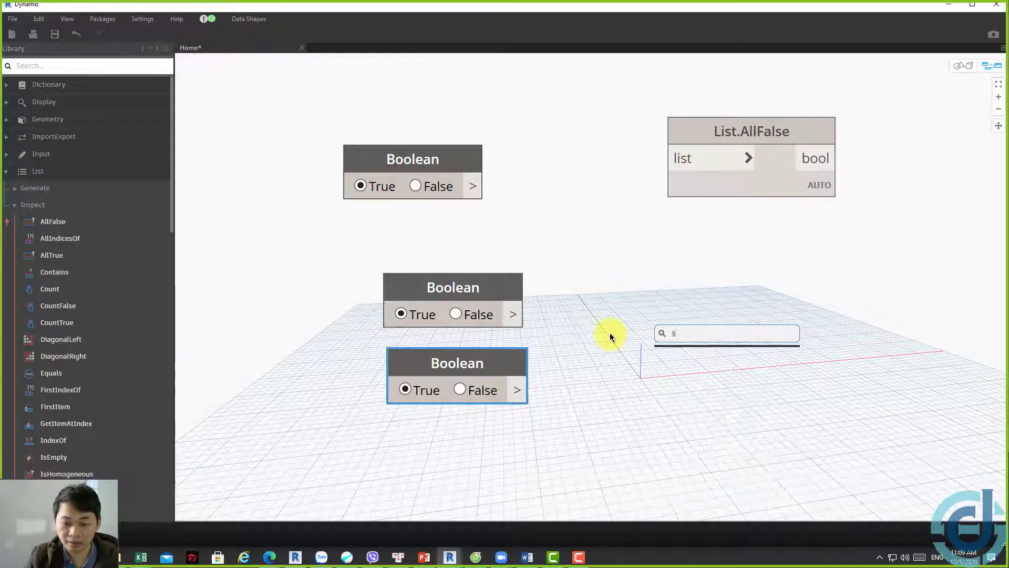
text(st)
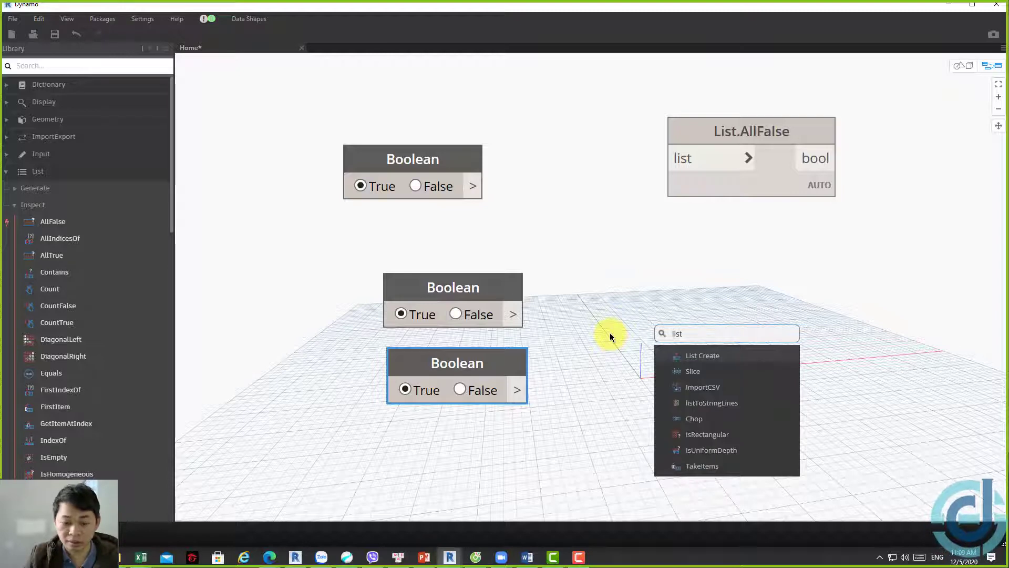
text(.join)
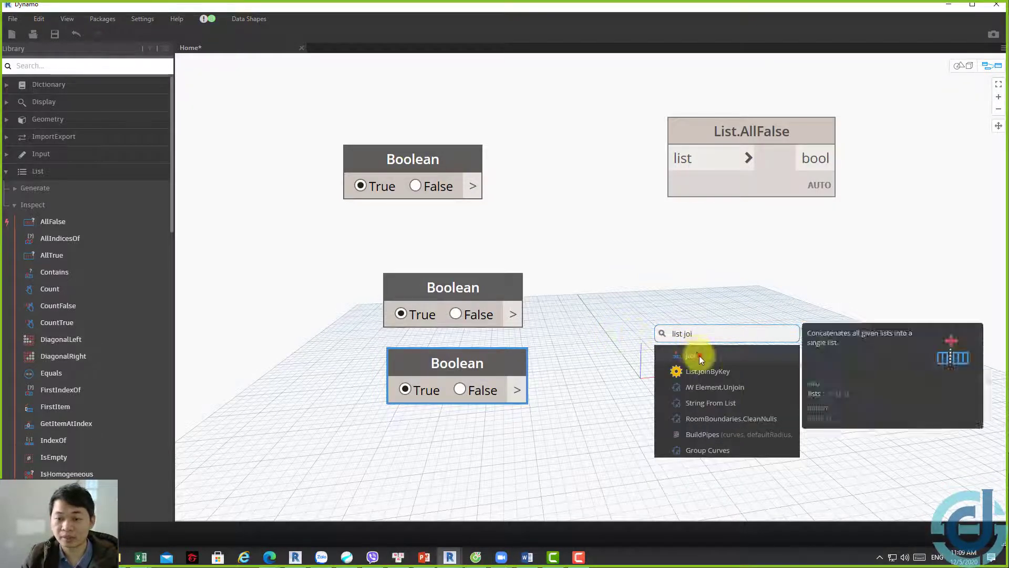
click(699, 355)
drag(742, 373, 607, 233)
drag(710, 169, 810, 217)
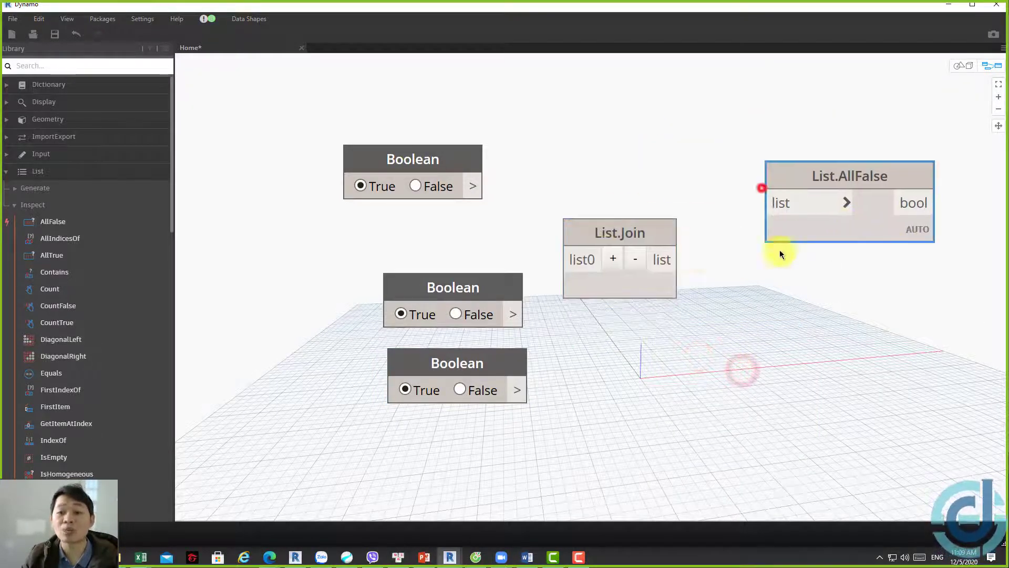
click(614, 260)
click(614, 260)
click(476, 186)
Wire three False Booleans into List.Join list0–list2, then the joined list into List.AllFalse
click(570, 260)
click(513, 314)
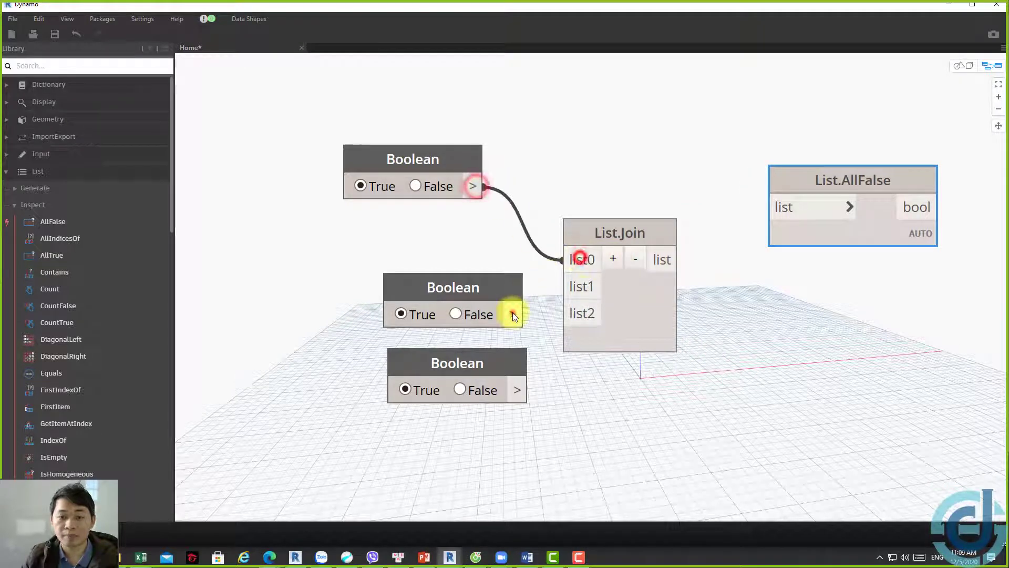
click(573, 287)
click(581, 313)
click(519, 390)
click(455, 314)
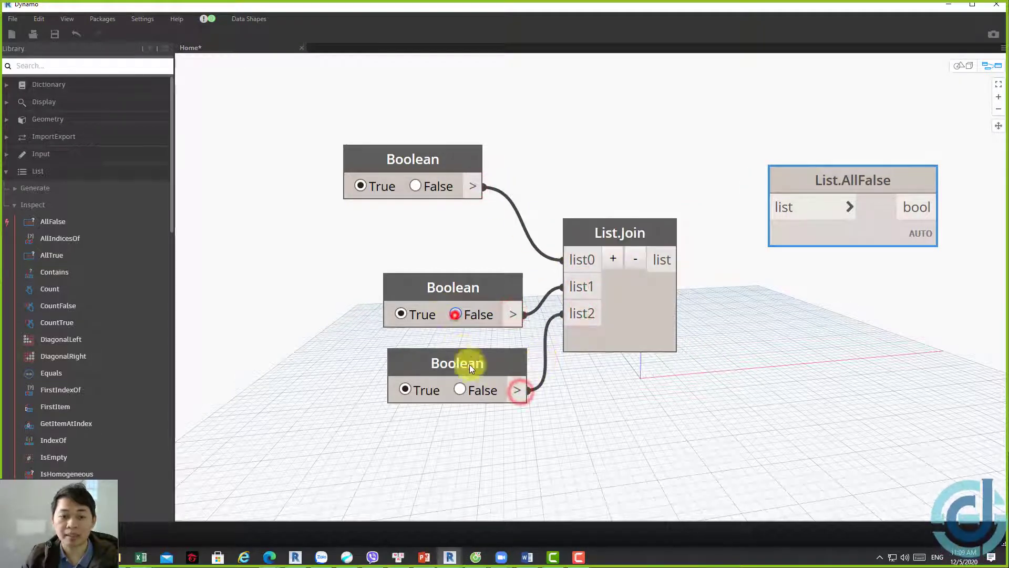
click(459, 388)
drag(408, 142, 405, 149)
click(413, 192)
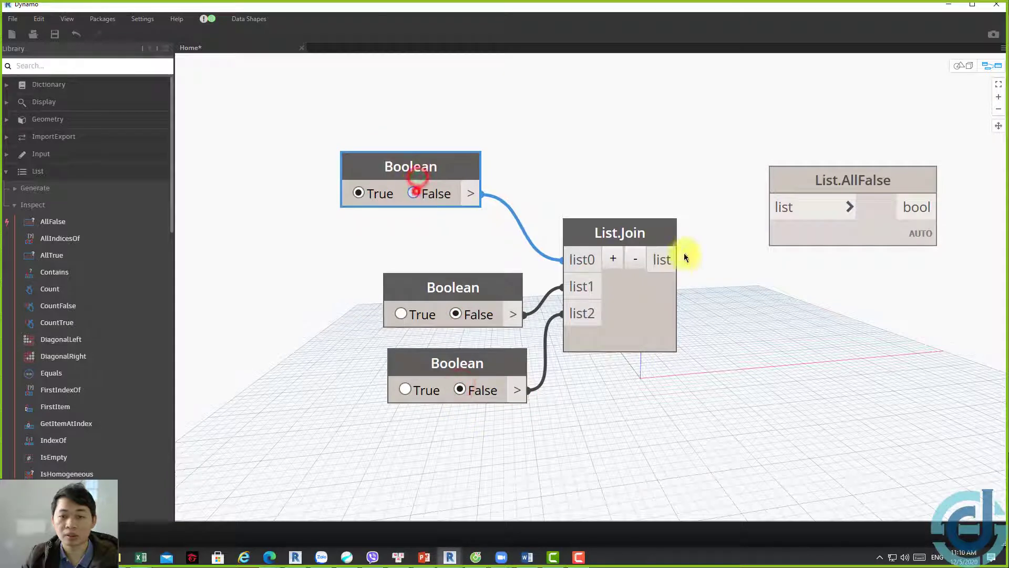
click(664, 256)
click(773, 207)
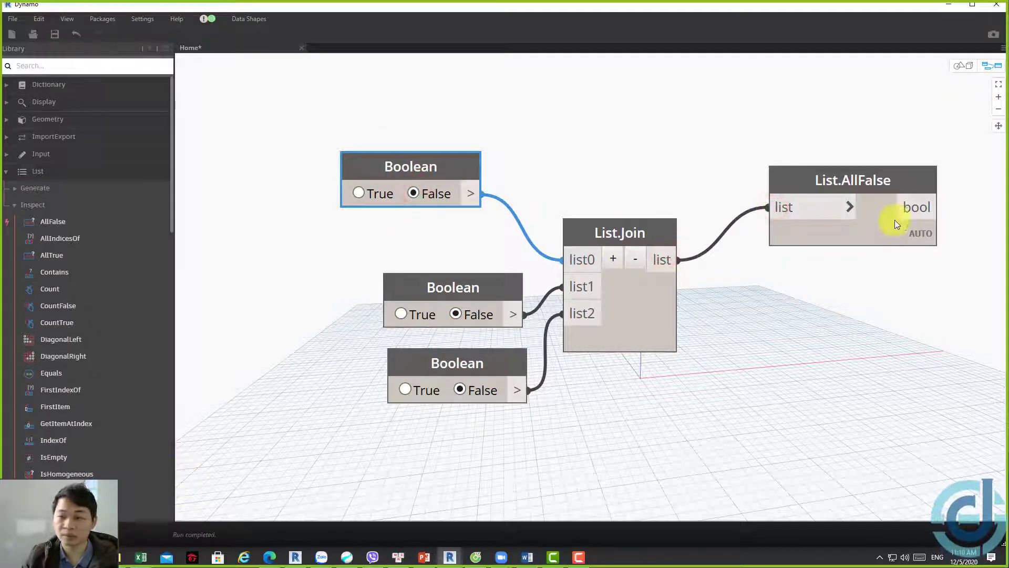
click(923, 264)
Rearrange the graph, moving List.AllFalse and its result up and right
middle_drag(923, 264, 663, 209)
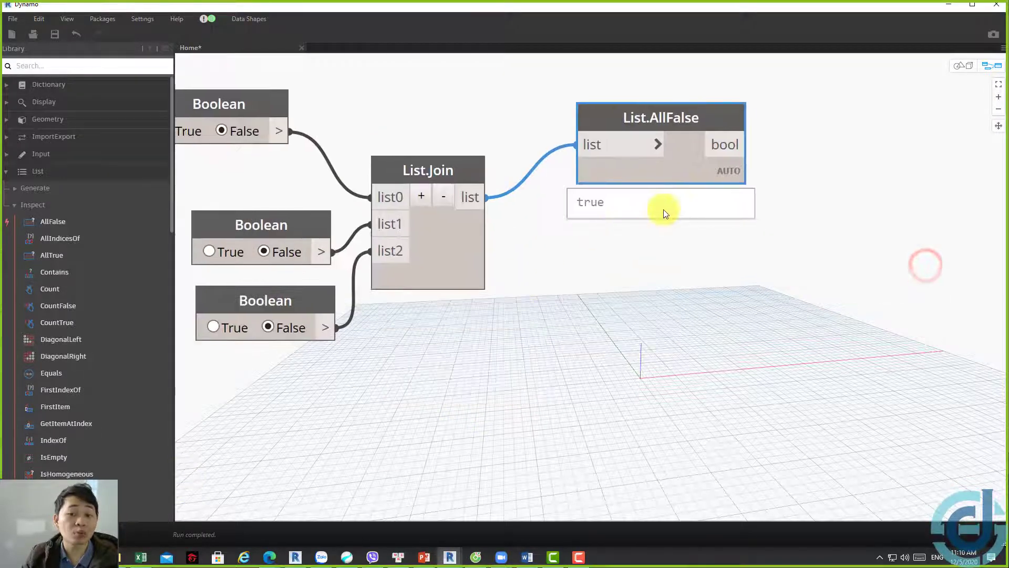
scroll(650, 190, down, 2)
drag(649, 191, 656, 221)
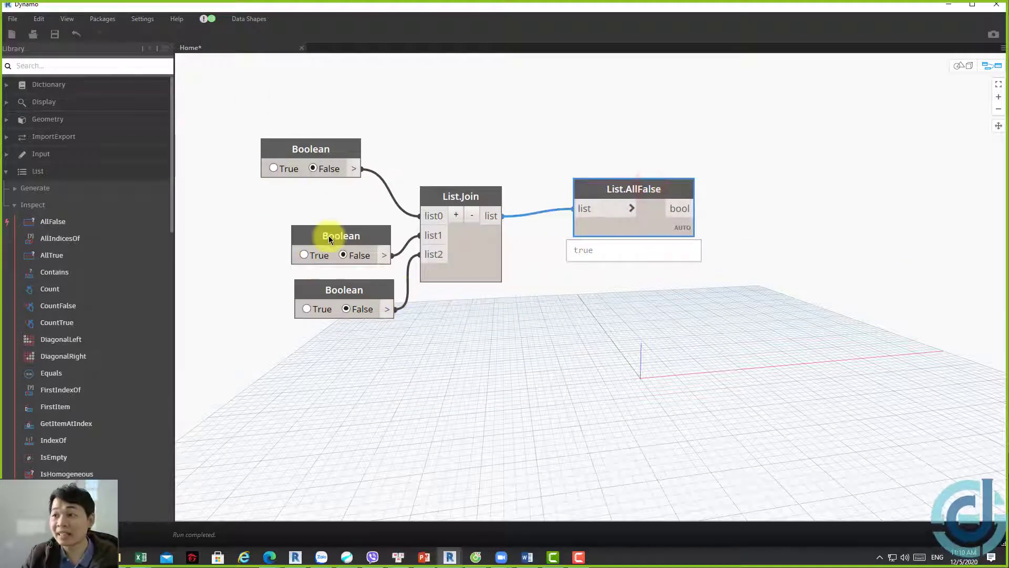
drag(363, 360, 292, 143)
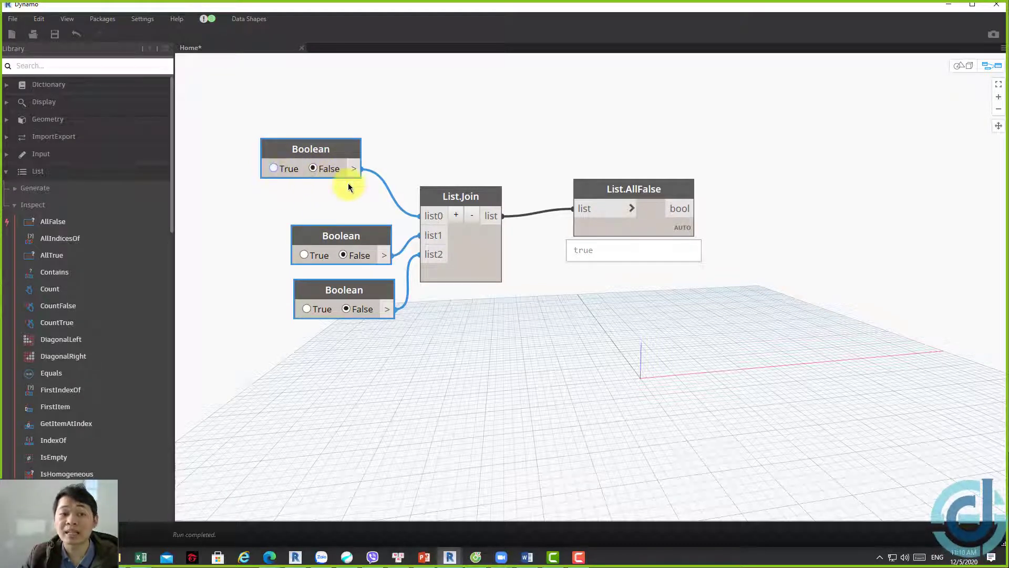
mouse_move(633, 251)
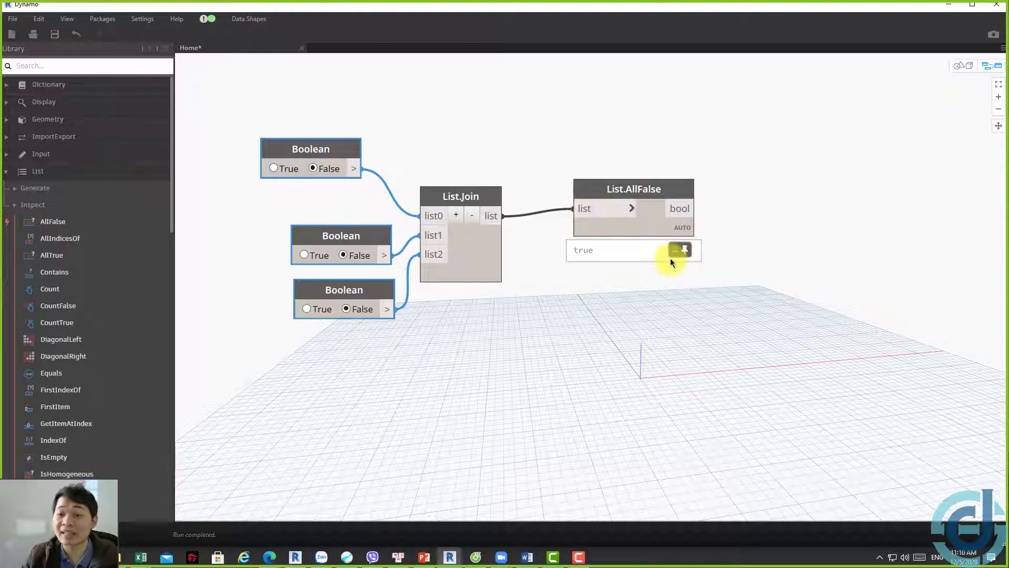
drag(795, 322, 534, 112)
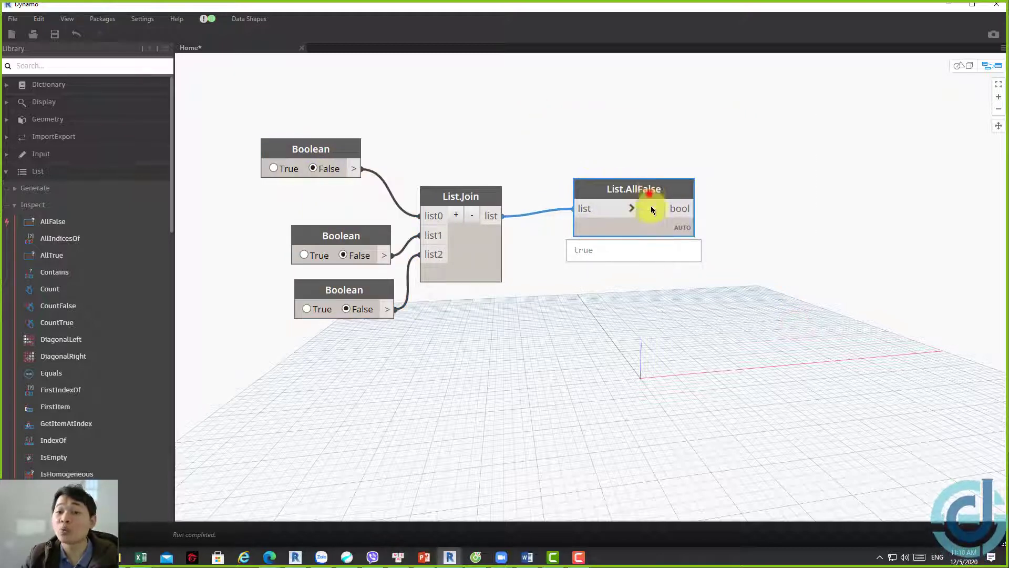
mouse_move(649, 194)
mouse_down()
mouse_move(677, 163)
mouse_move(685, 238)
mouse_up()
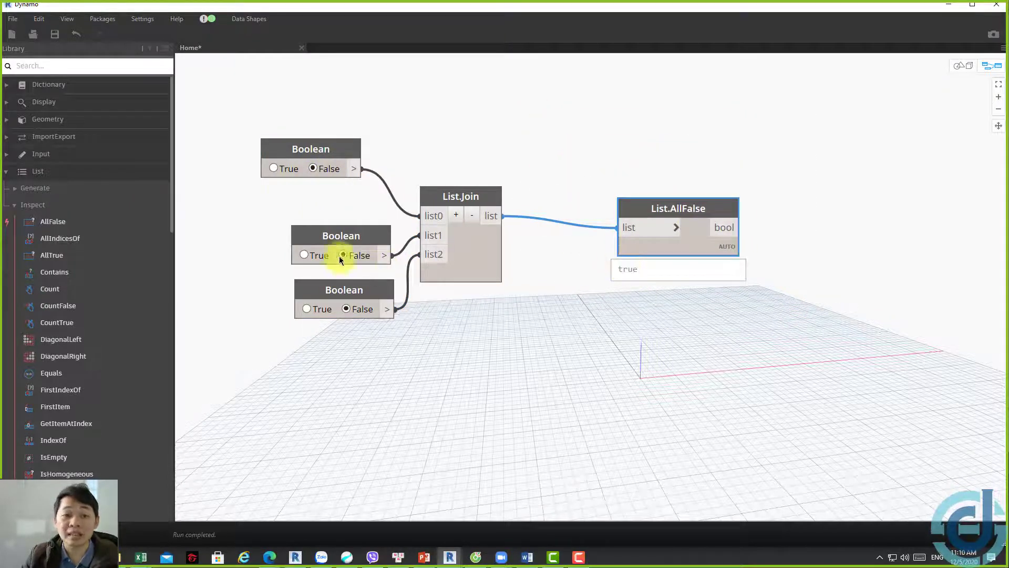
Set the first Boolean to True, making List.AllFalse false, and shift List.Join right
click(273, 168)
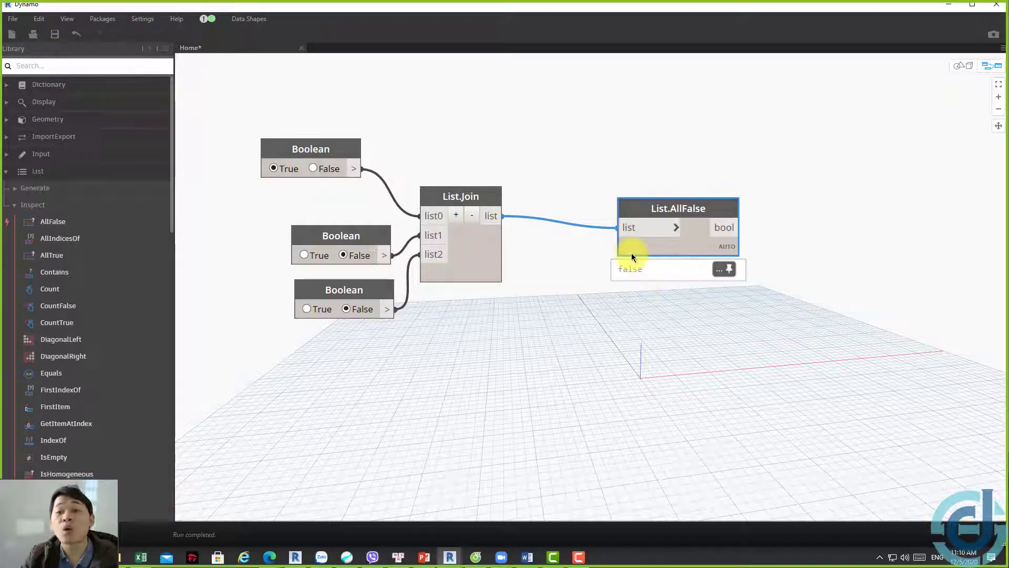
drag(391, 371, 253, 68)
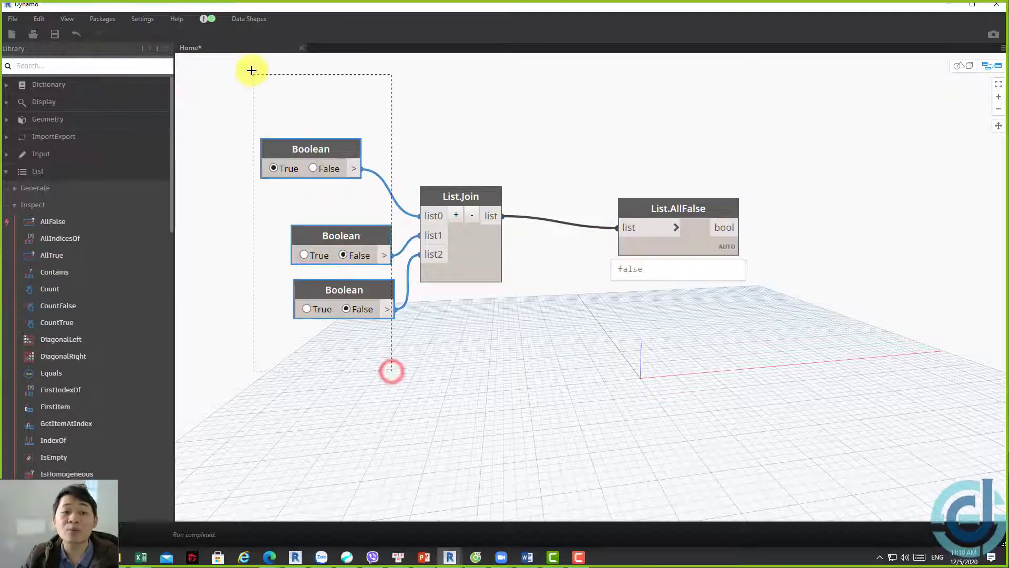
drag(505, 194, 585, 209)
click(581, 166)
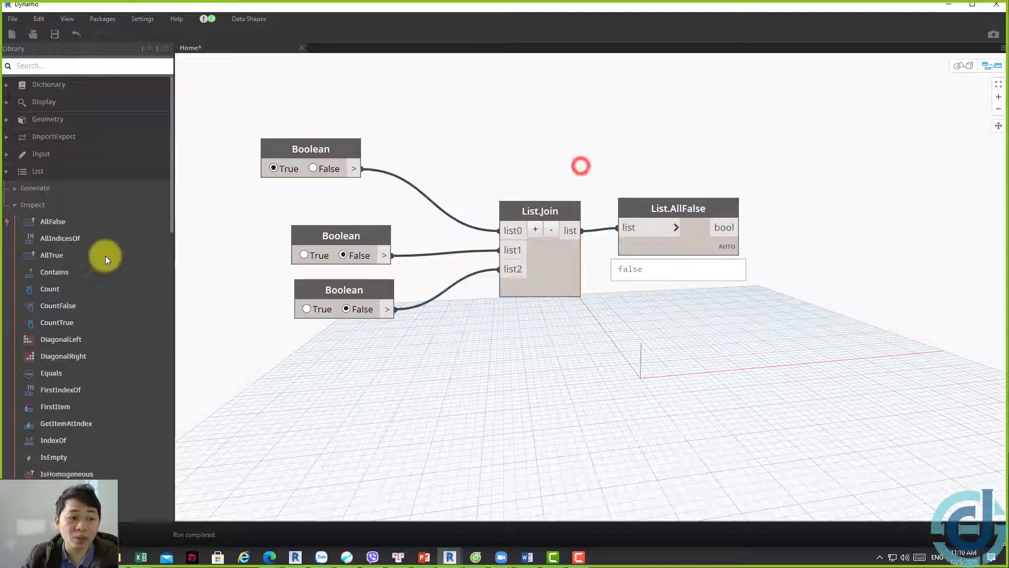
Add a List.AllIndicesOf node and centre the view on it
click(71, 239)
drag(625, 277, 857, 341)
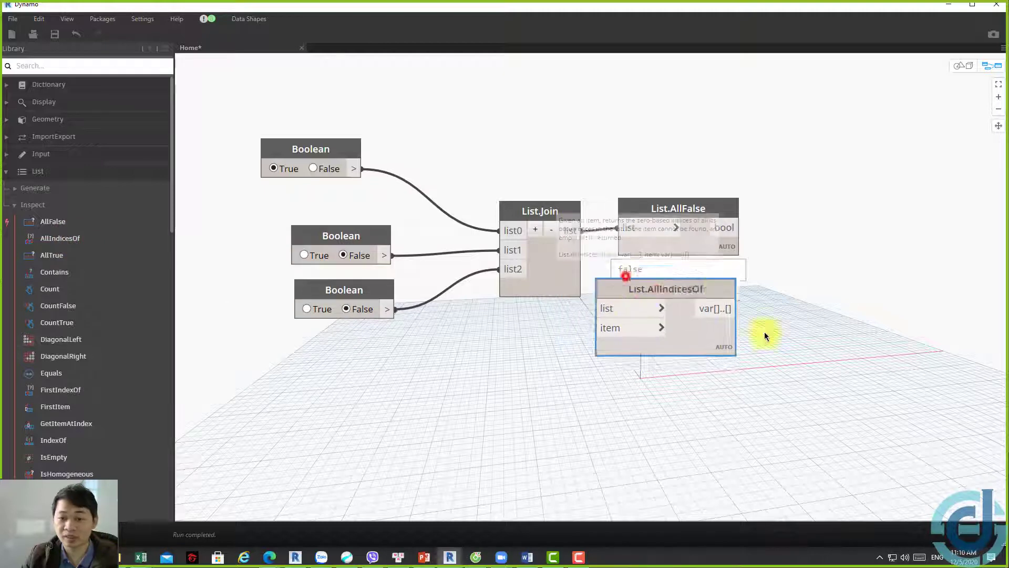
mouse_move(273, 145)
mouse_down()
mouse_move(618, 211)
mouse_move(587, 187)
mouse_up()
scroll(618, 212, up, 2)
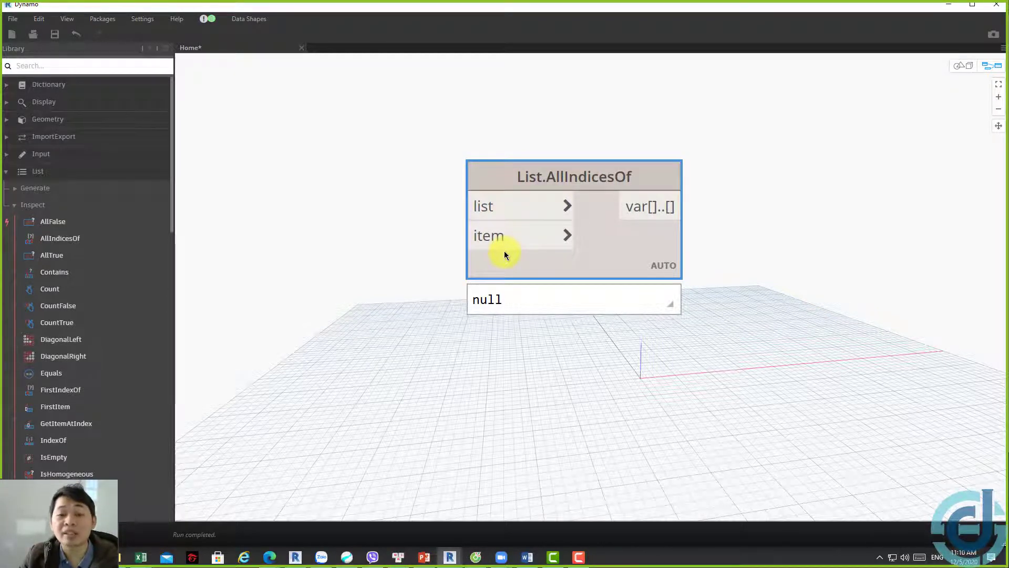
Create two Code Blocks each holding the range 1..10
double_click(321, 207)
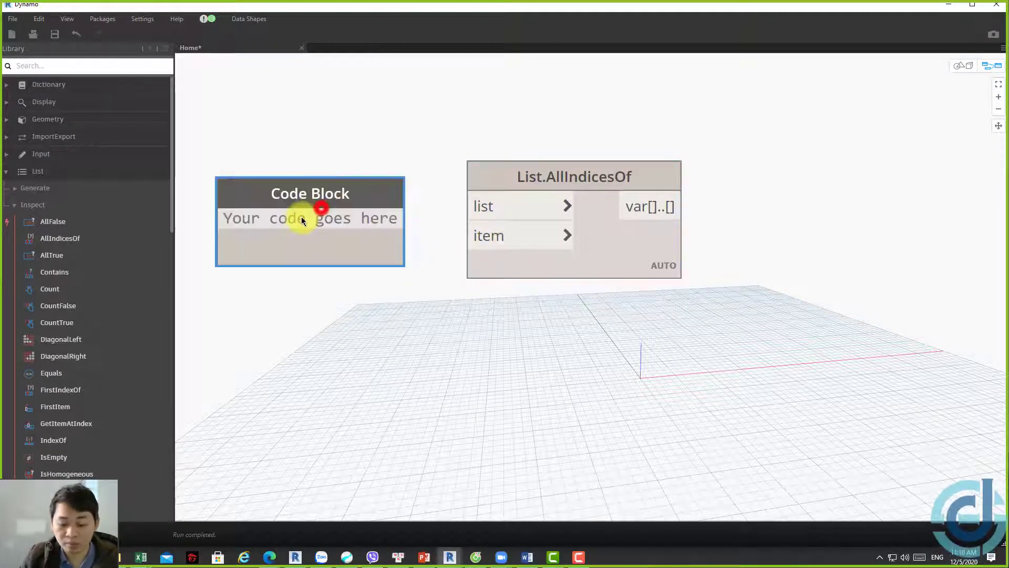
text(1..10)
click(402, 273)
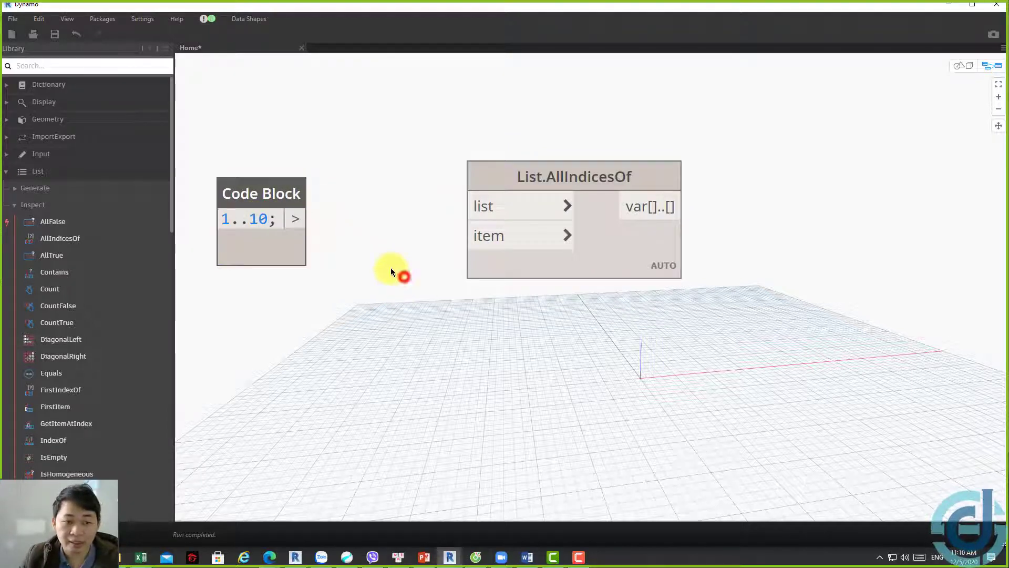
scroll(403, 274, down, 2)
double_click(346, 314)
text(1..10)
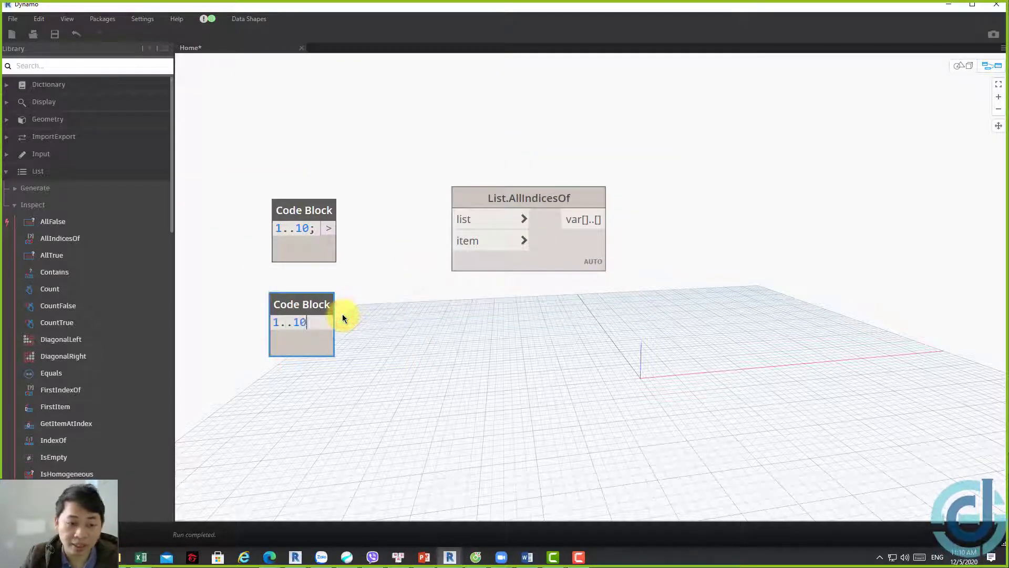
click(406, 310)
Add a List.Join and connect the two 1..10 ranges to its list0 and list1 inputs
right_click(412, 304)
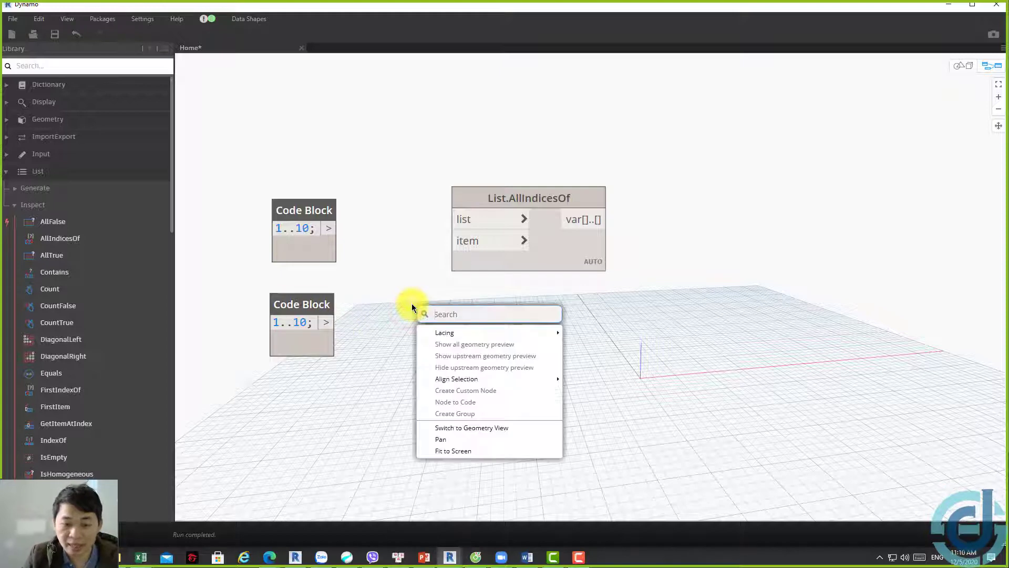
text(list jo)
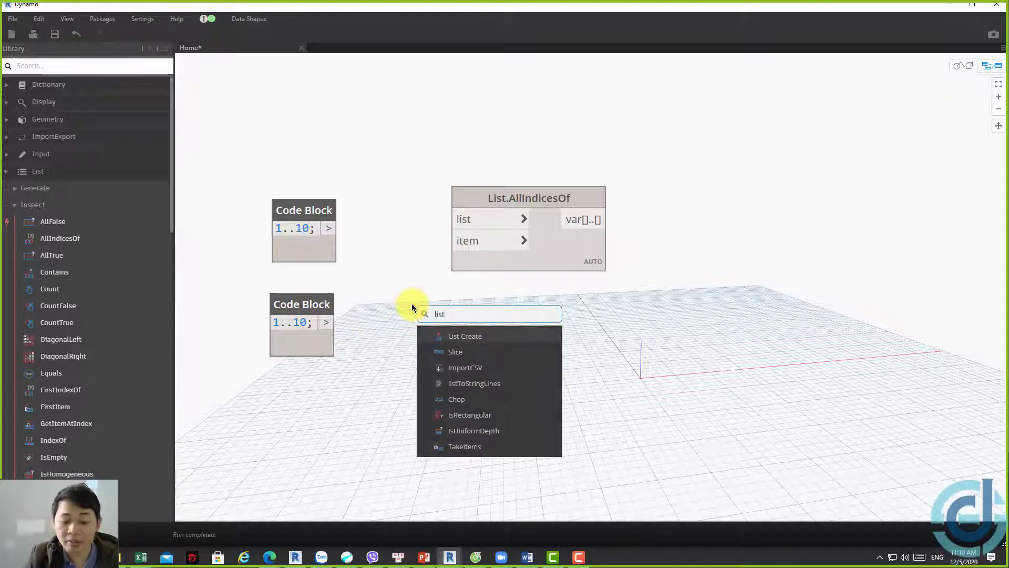
text(i)
click(465, 337)
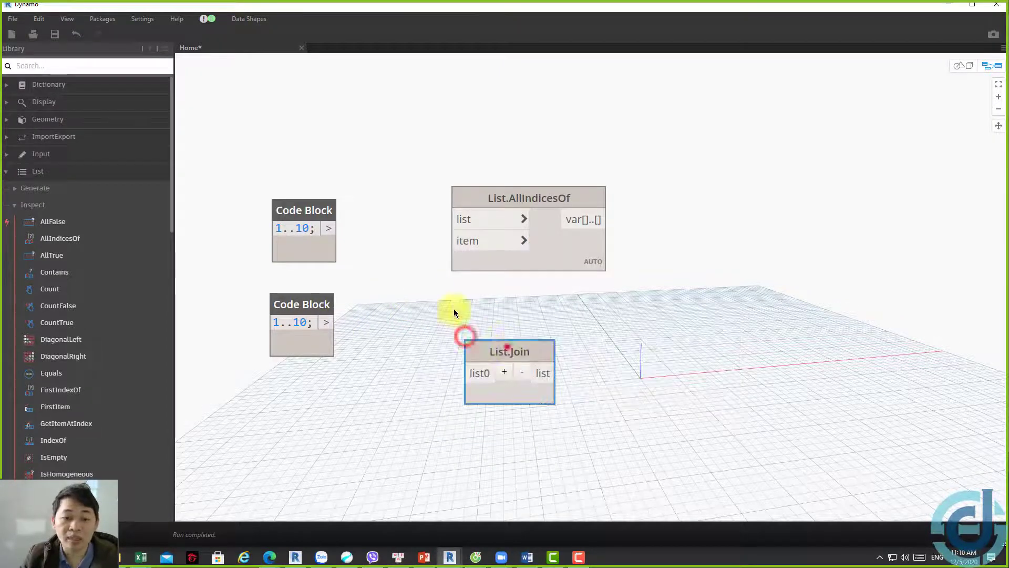
drag(590, 260, 758, 284)
click(415, 290)
drag(328, 228, 378, 290)
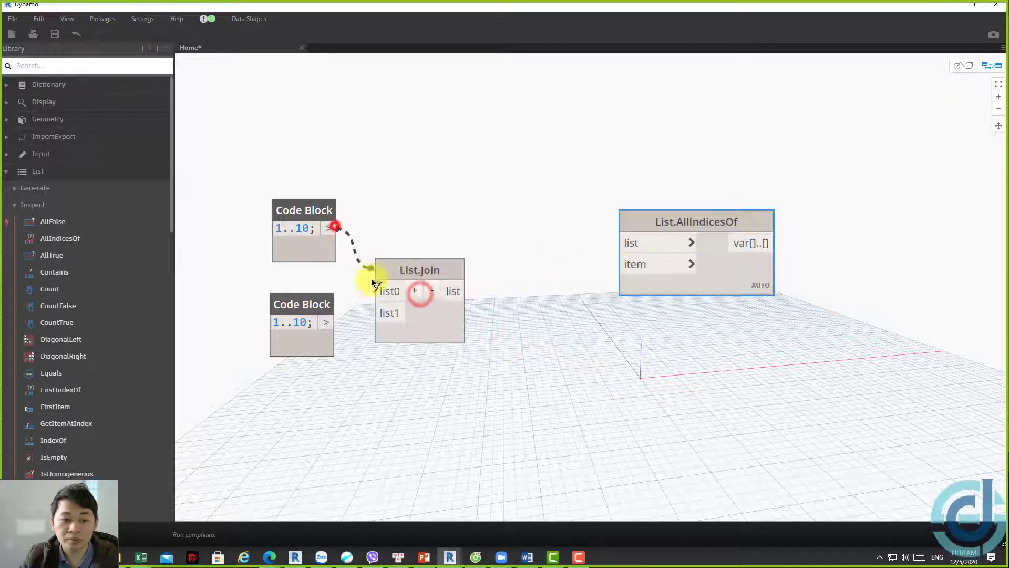
drag(326, 322, 388, 310)
drag(405, 323, 412, 311)
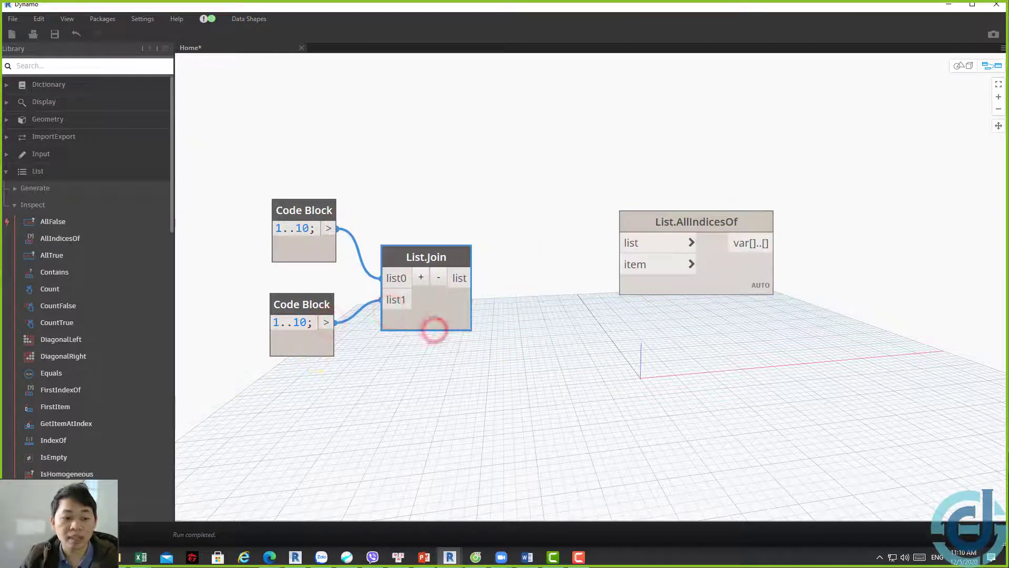
click(450, 344)
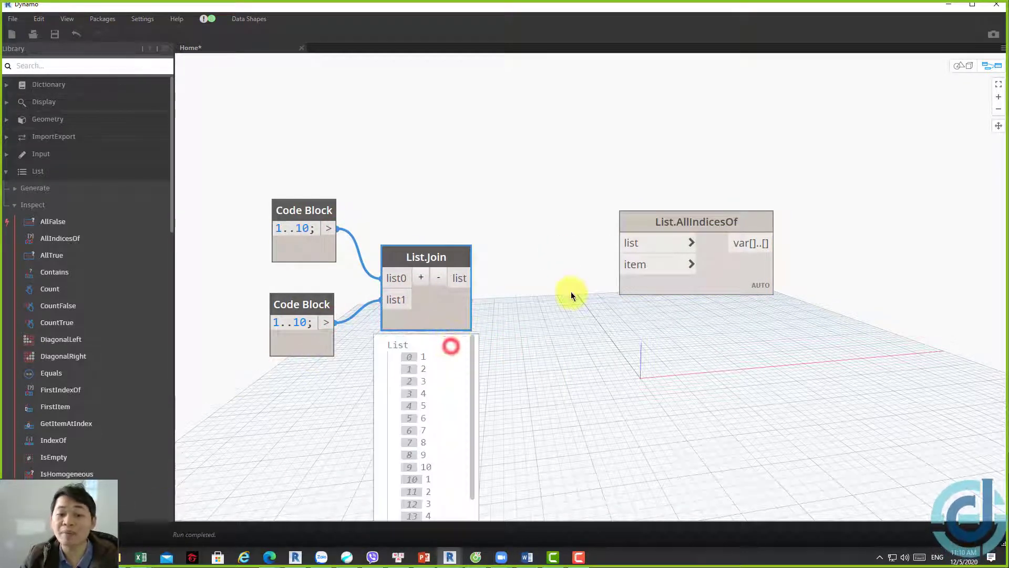
middle_drag(523, 229, 486, 191)
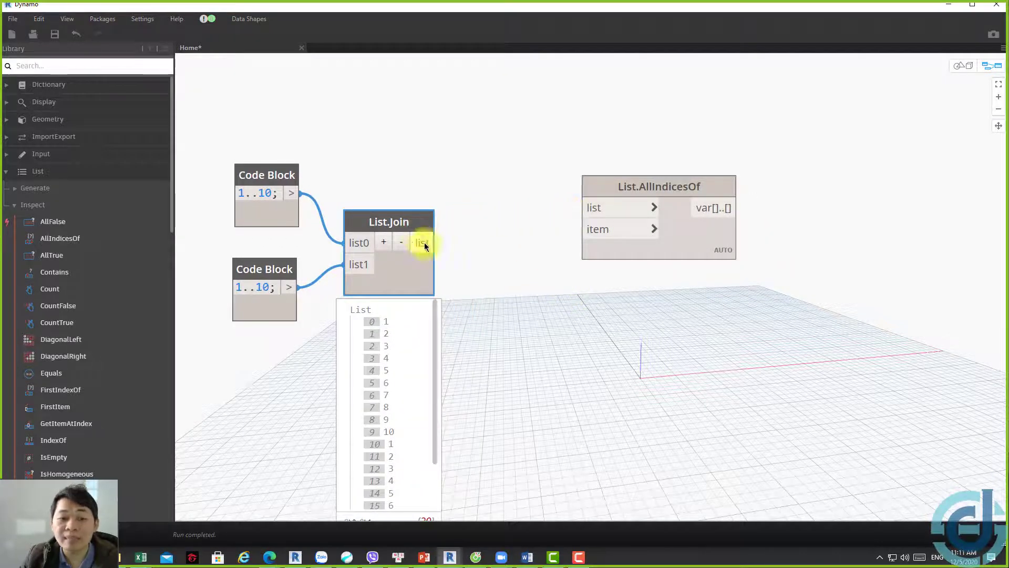
Feed the joined list into List.AllIndicesOf's list input and inspect its items
click(424, 244)
click(594, 206)
drag(640, 185, 735, 241)
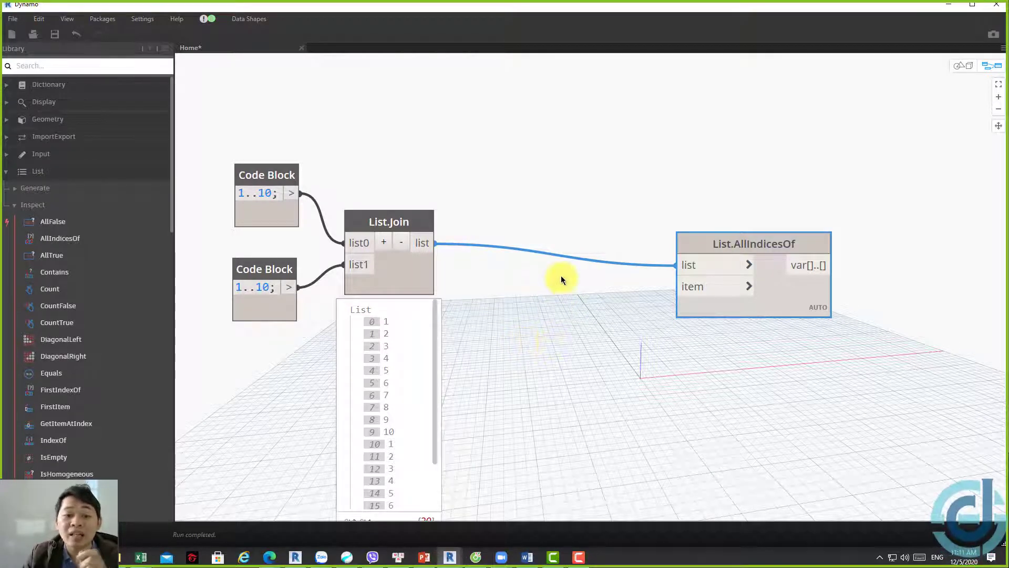
scroll(560, 275, down, 2)
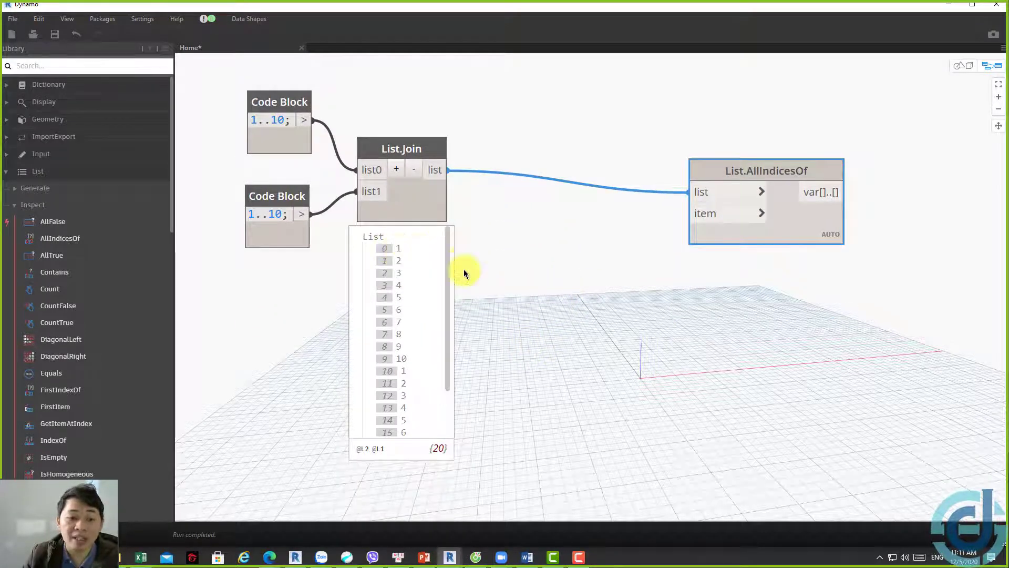
scroll(464, 269, up, 2)
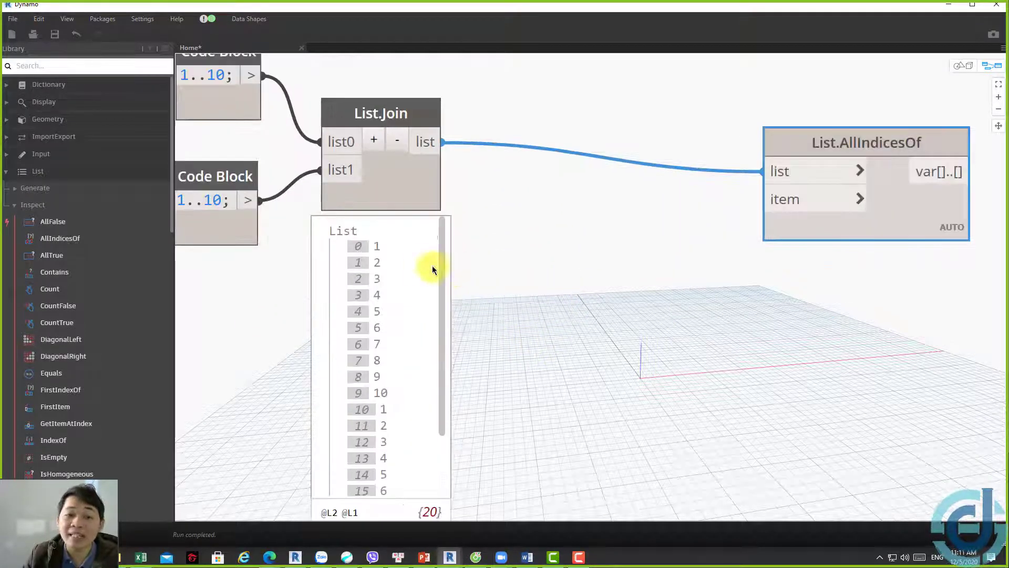
click(378, 247)
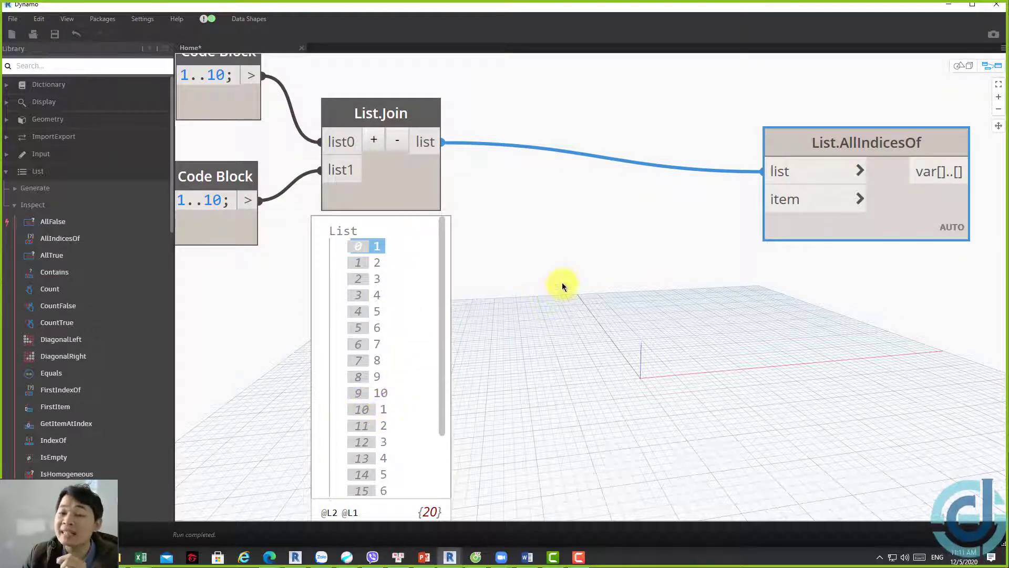
scroll(519, 246, down, 2)
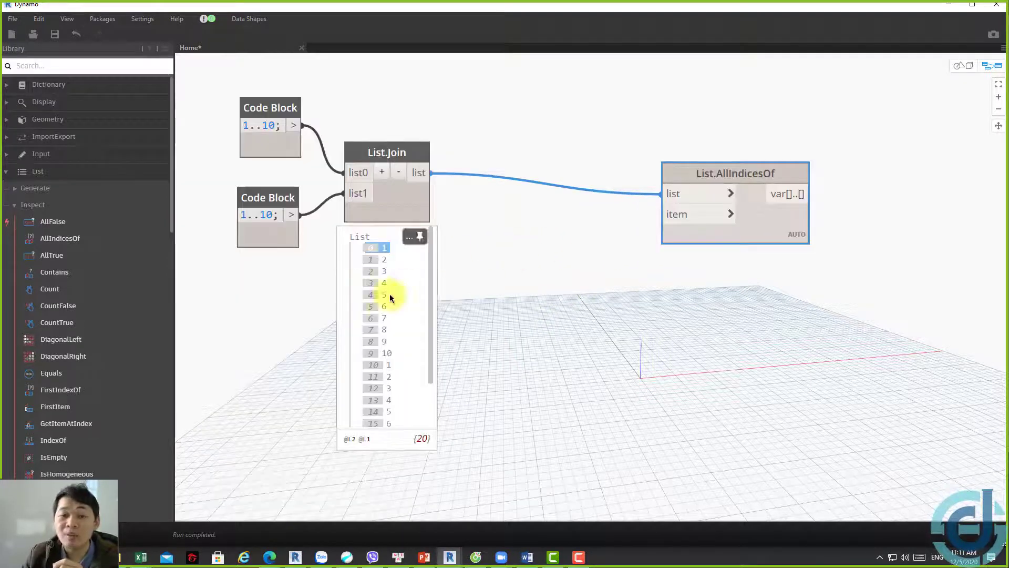
Wire a '1;' Code Block into the item input, giving indices 0 and 10
double_click(516, 271)
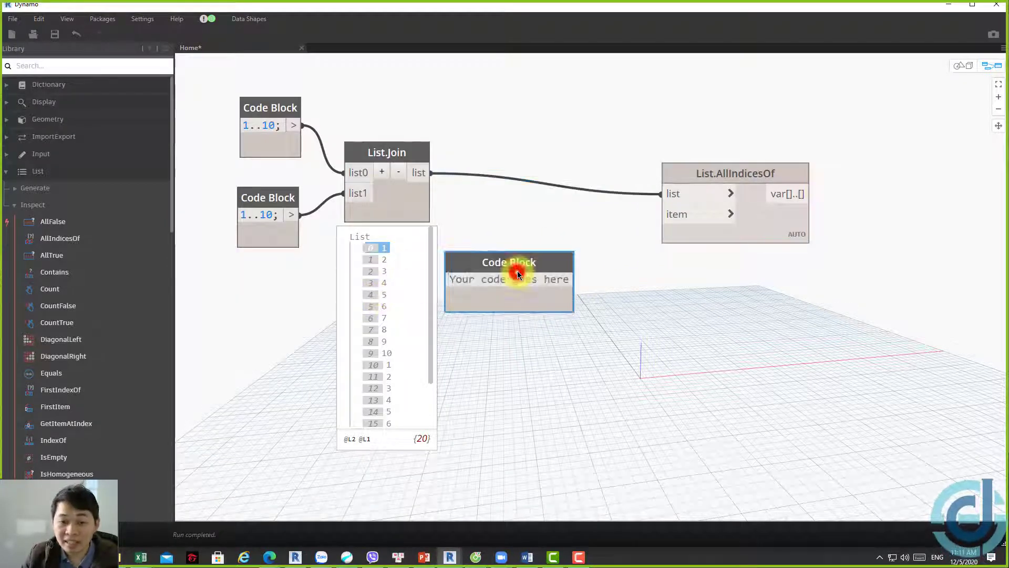
text(1;)
click(624, 274)
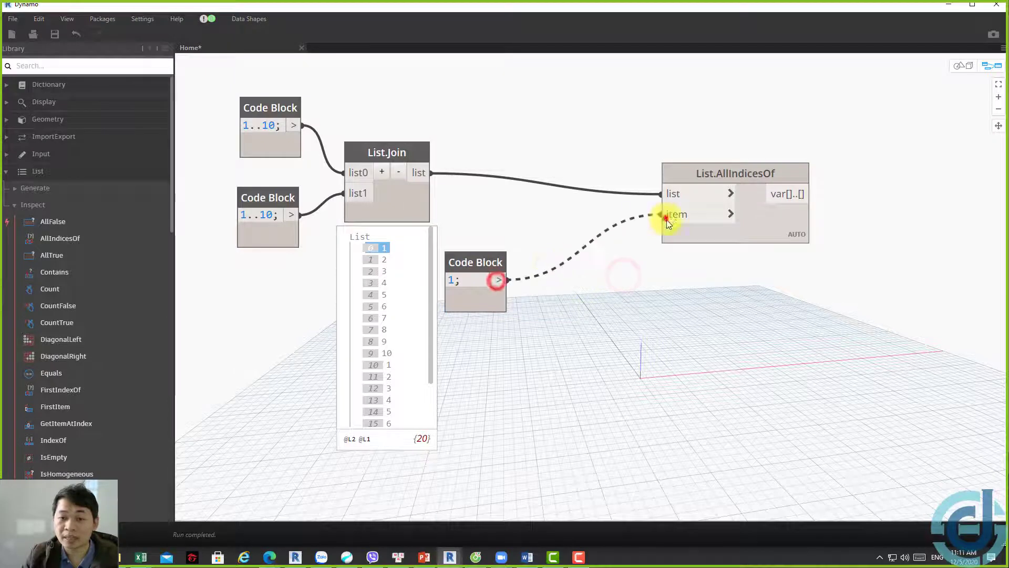
drag(498, 280, 661, 215)
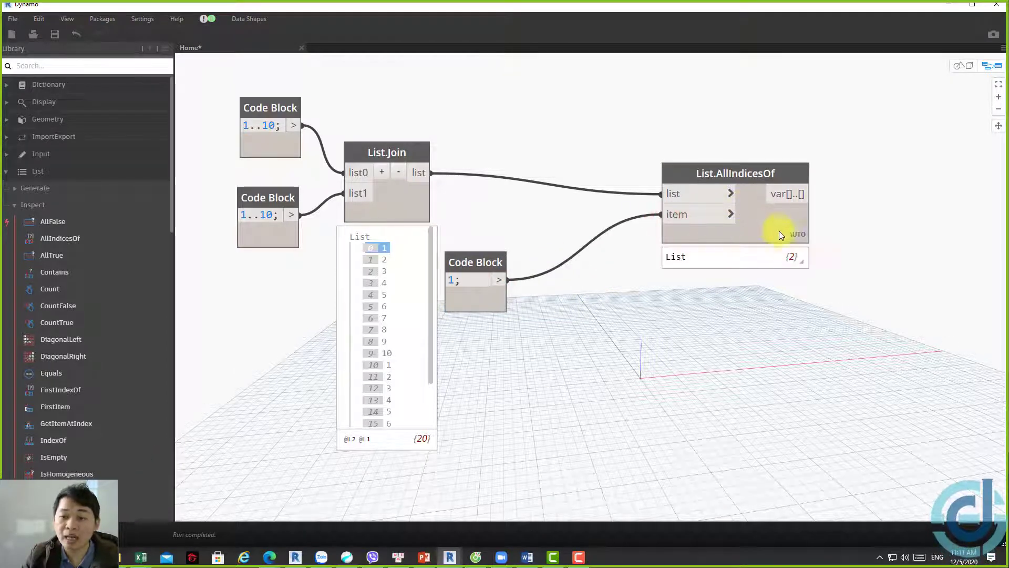
click(790, 256)
click(704, 281)
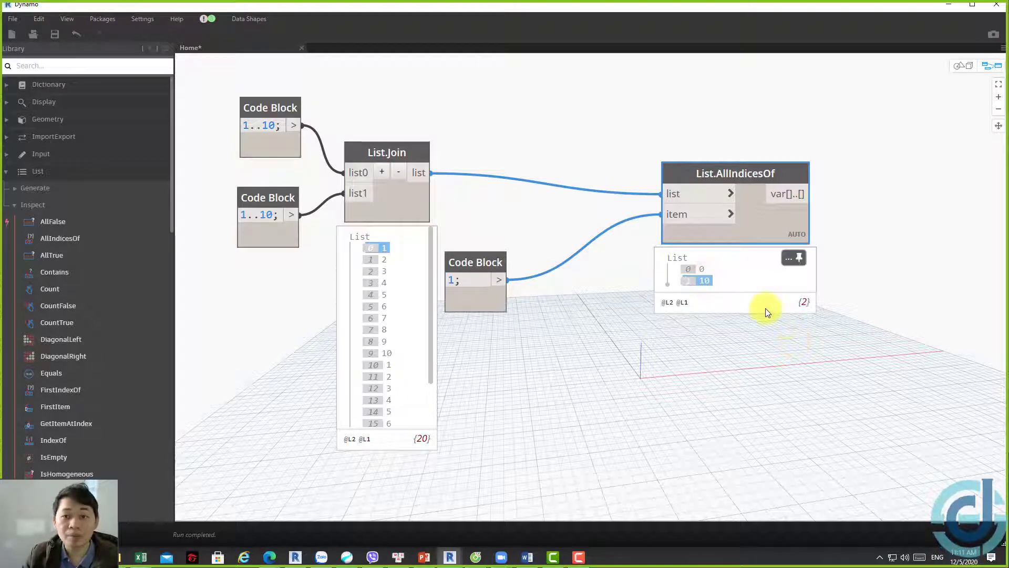
Tidy the positions of List.AllIndicesOf and the value-1 Code Block
drag(765, 231, 673, 241)
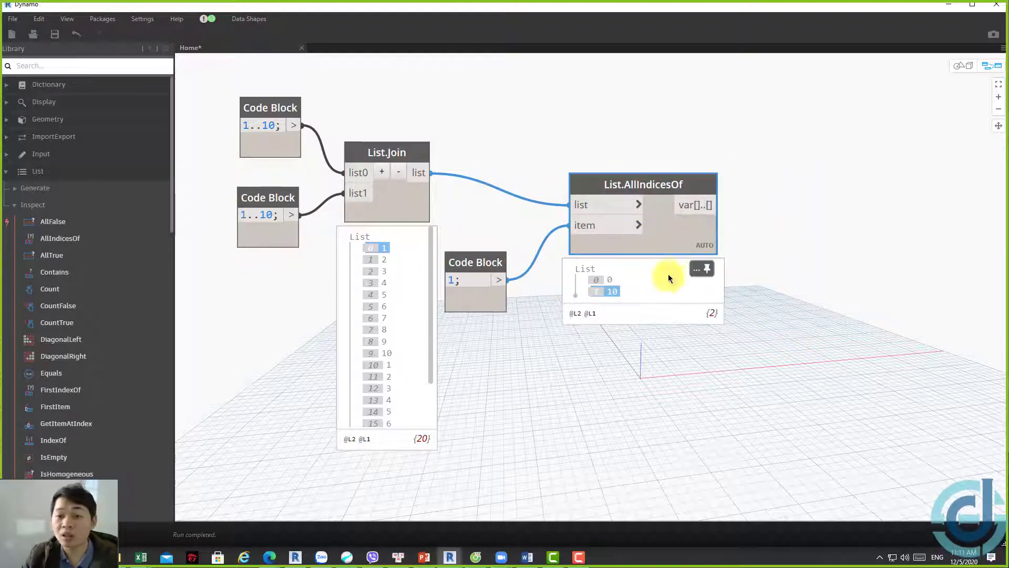
mouse_move(652, 239)
mouse_down()
mouse_move(625, 201)
mouse_move(655, 210)
mouse_up()
click(786, 267)
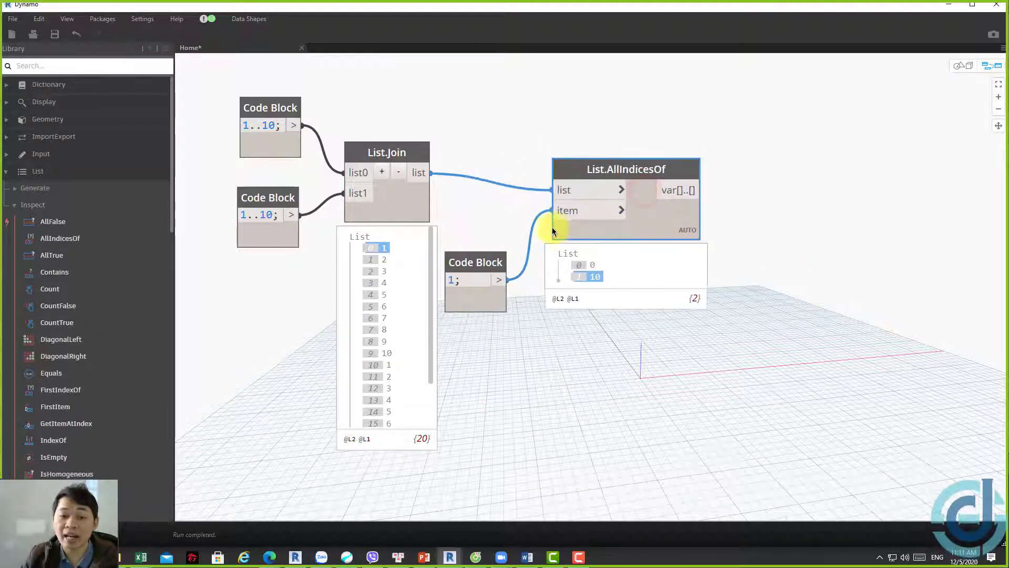
drag(467, 269, 469, 245)
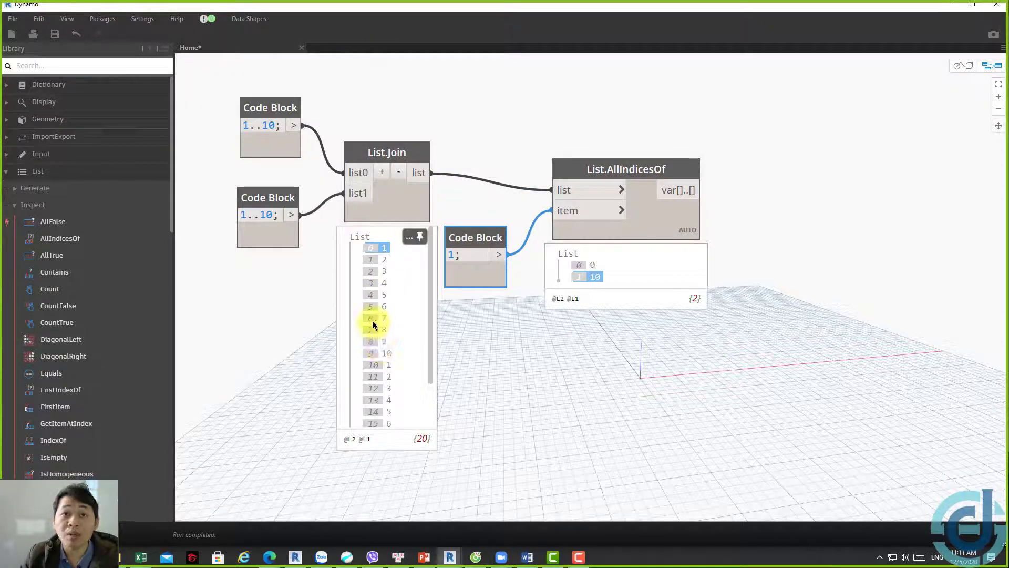
mouse_move(385, 331)
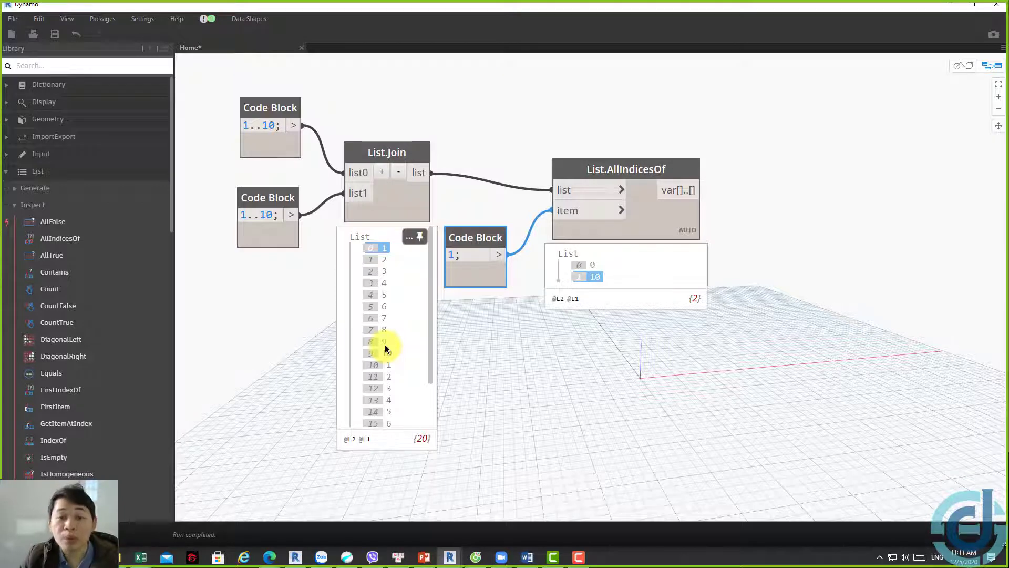
mouse_move(781, 361)
mouse_down()
mouse_move(495, 92)
mouse_move(701, 124)
mouse_up()
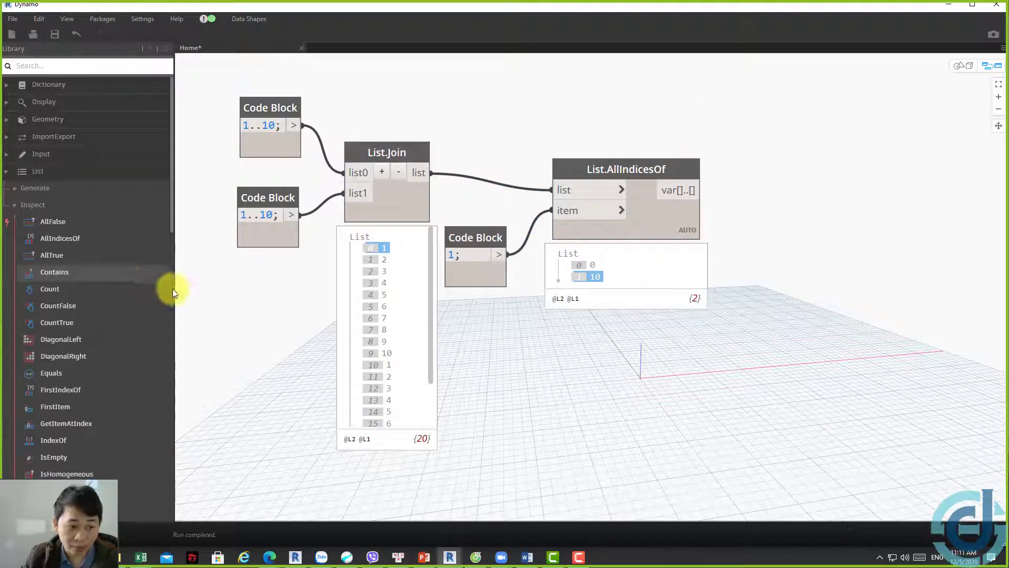
mouse_move(56, 272)
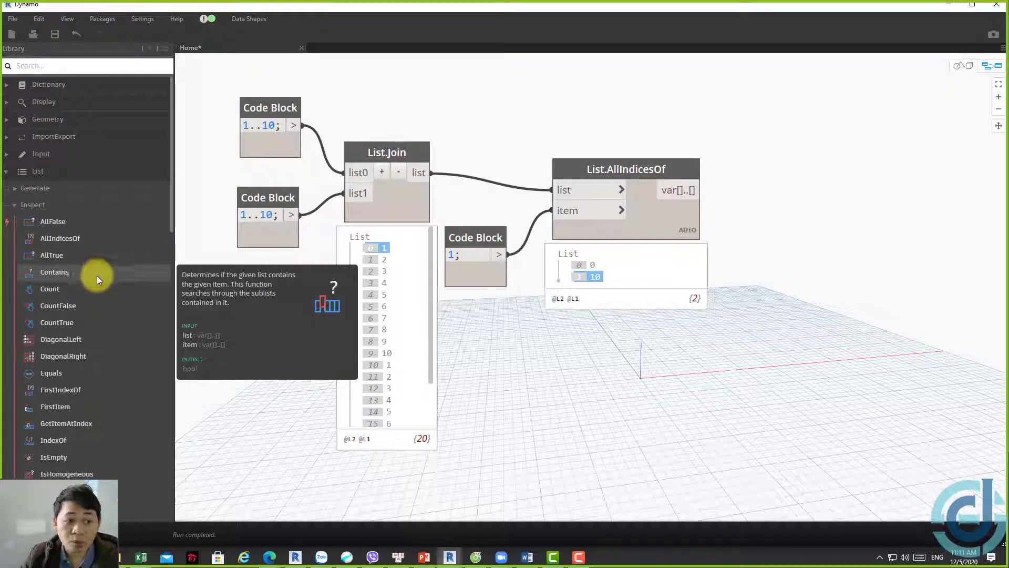
Add List.Contains and List.AllTrue, parking List.AllTrue beneath List.AllFalse
drag(98, 272, 555, 320)
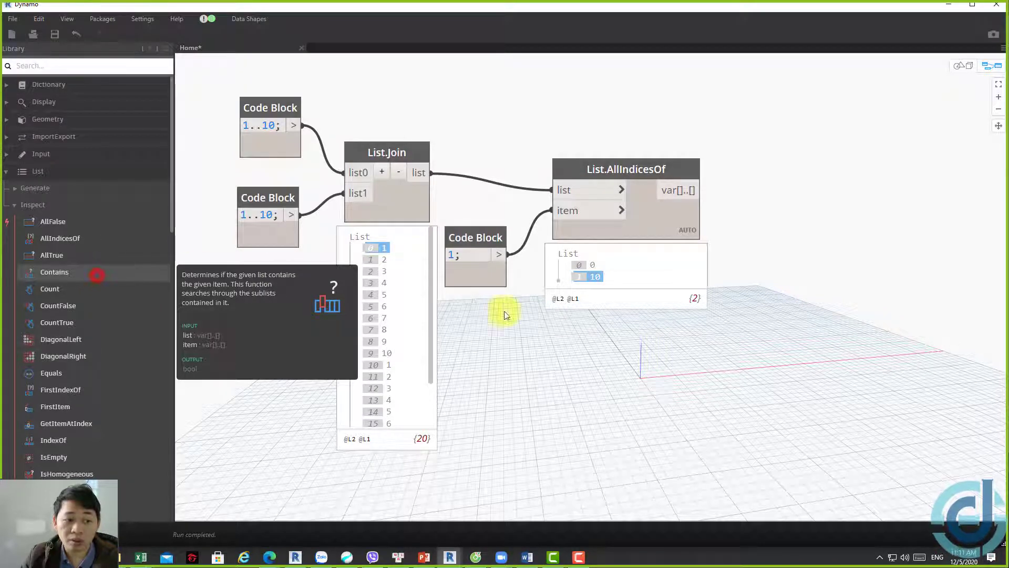
click(78, 255)
drag(645, 300, 431, 154)
drag(398, 99, 383, 66)
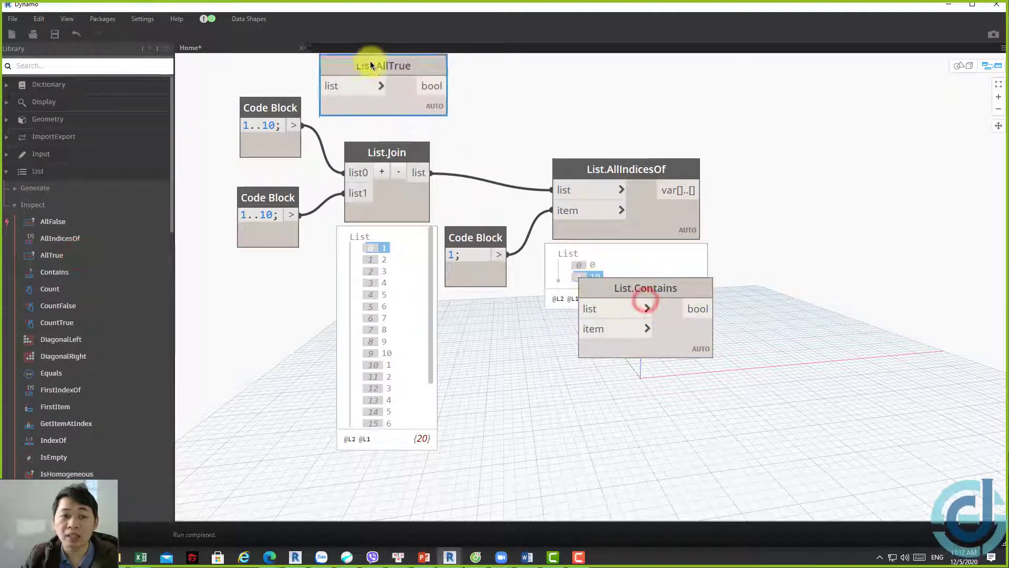
scroll(709, 228, down, 2)
drag(448, 154, 303, 143)
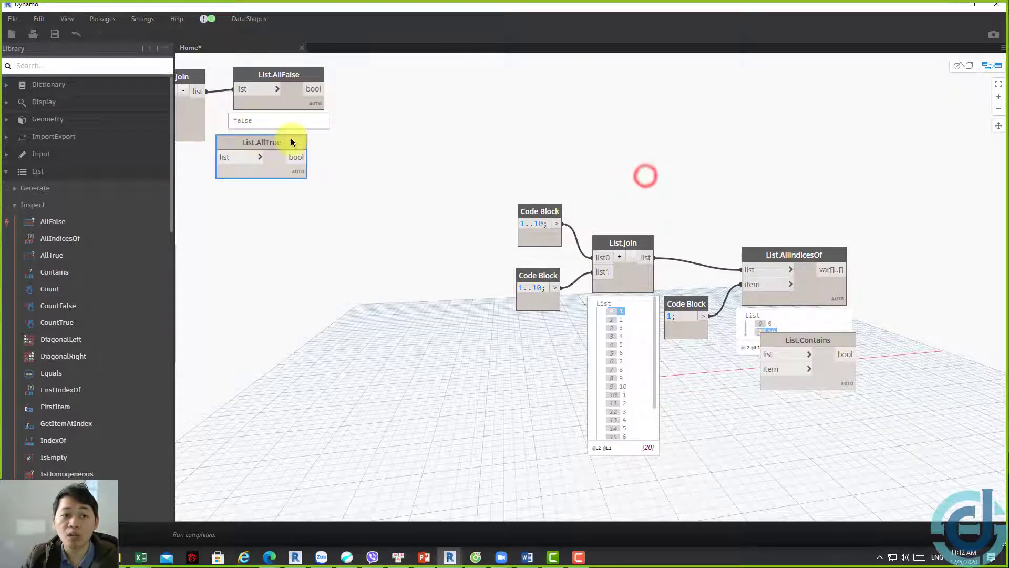
mouse_move(835, 337)
middle_down()
mouse_move(487, 302)
mouse_move(424, 284)
middle_up()
drag(425, 286, 788, 132)
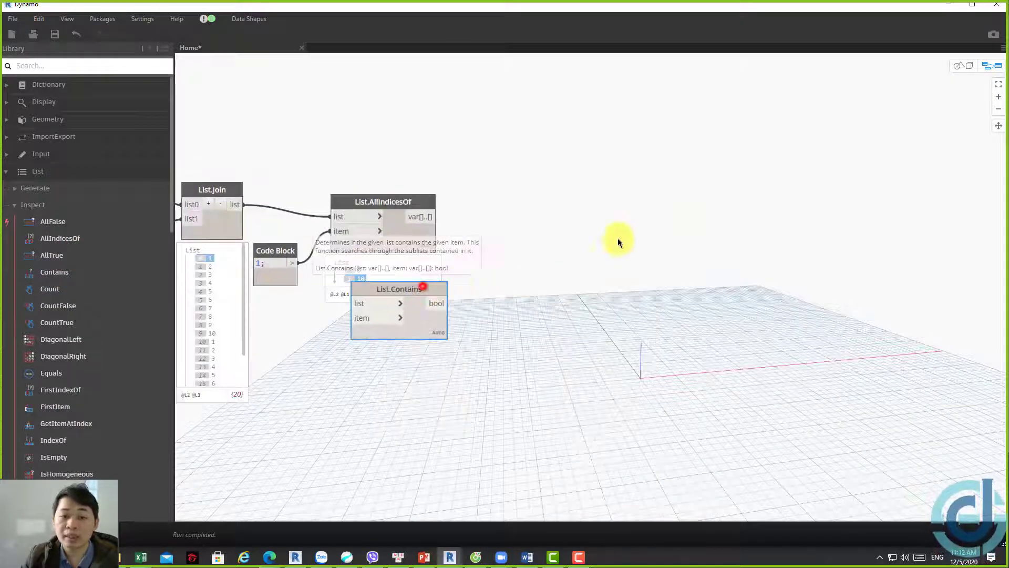
scroll(790, 144, up, 3)
middle_drag(699, 175, 594, 153)
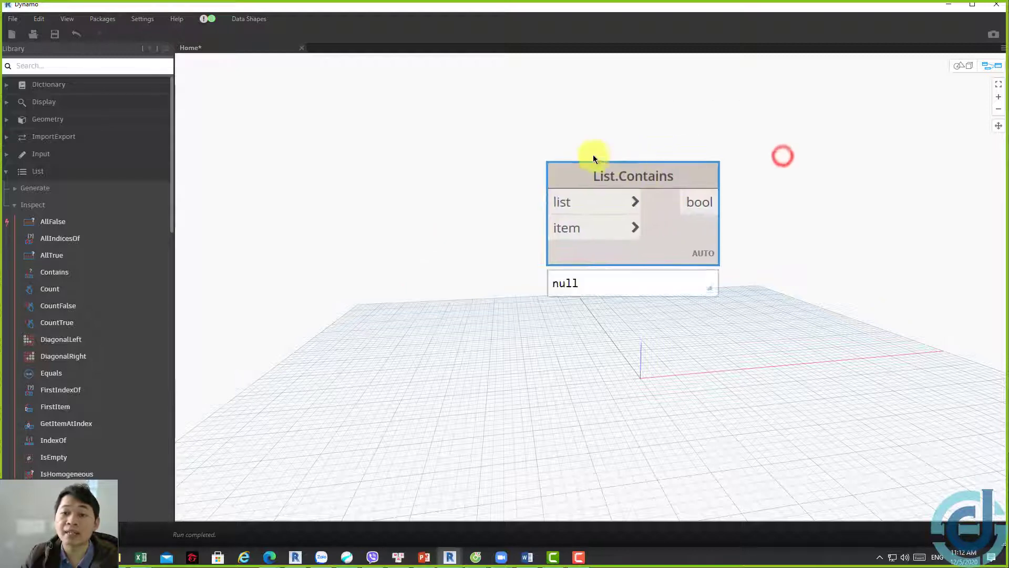
scroll(595, 153, up, 2)
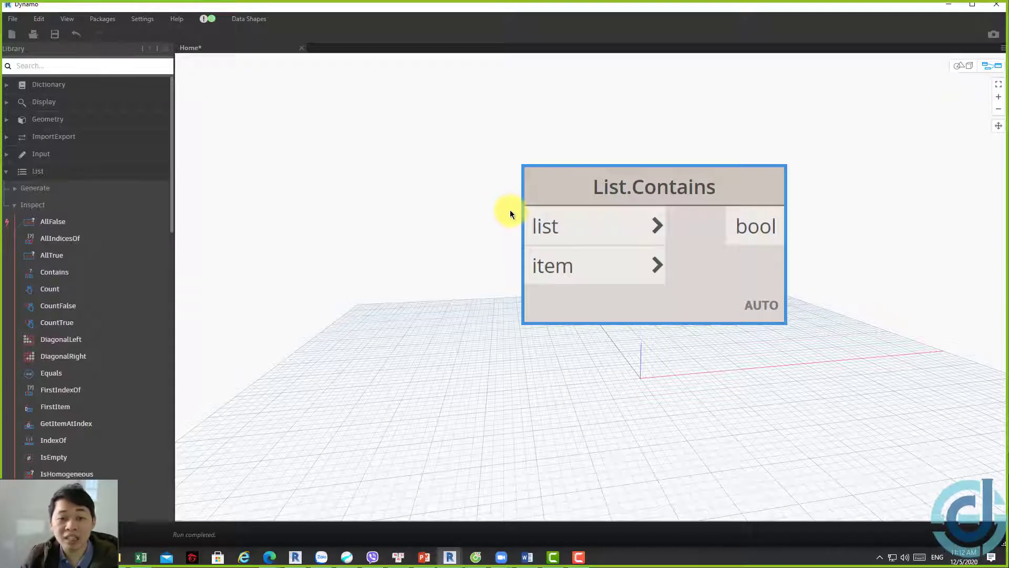
Create a 1..10 range Code Block and connect it to List.Contains' list input
double_click(296, 178)
text(.1)
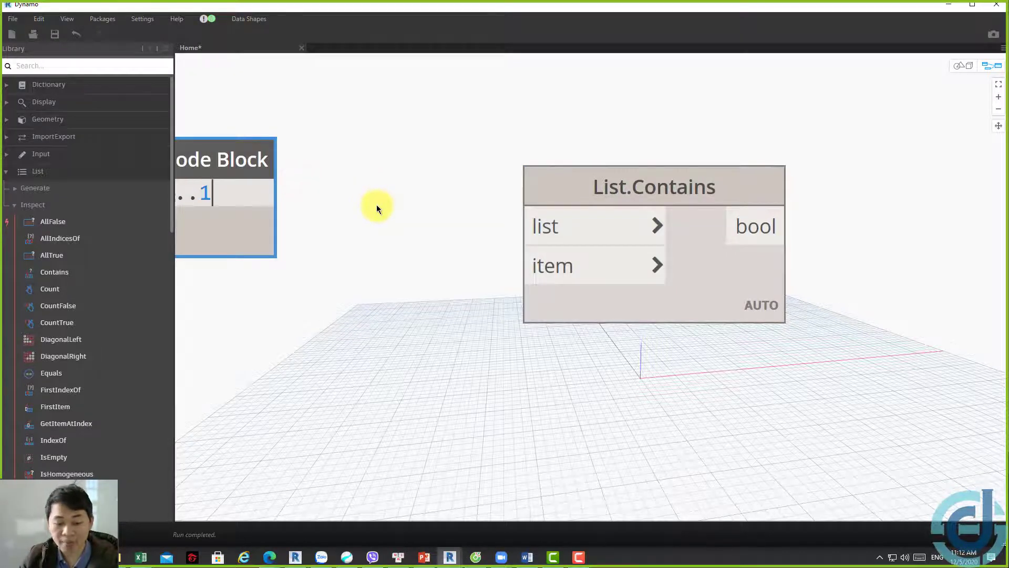
text(90)
click(402, 178)
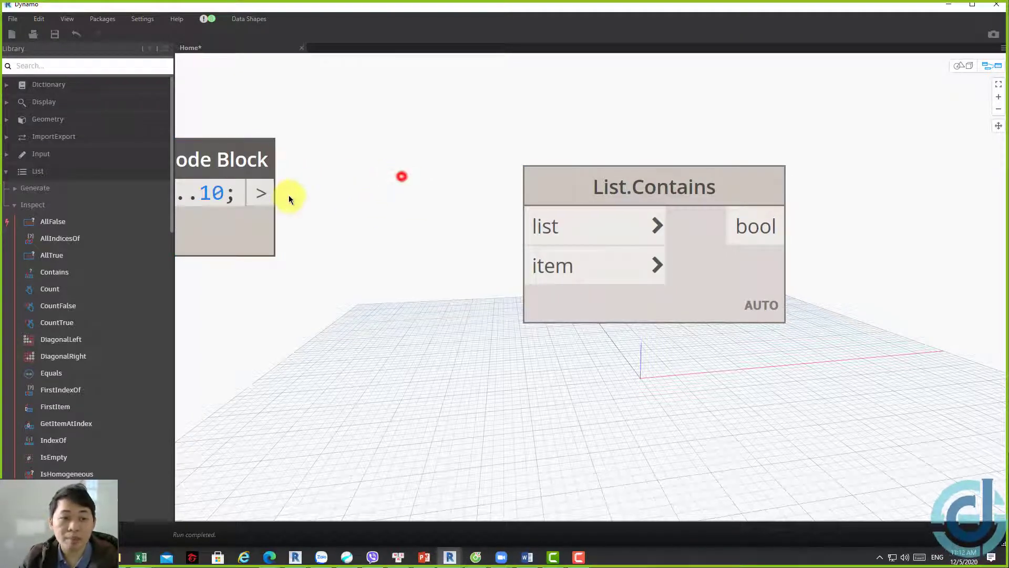
click(275, 194)
click(527, 225)
drag(254, 162, 372, 120)
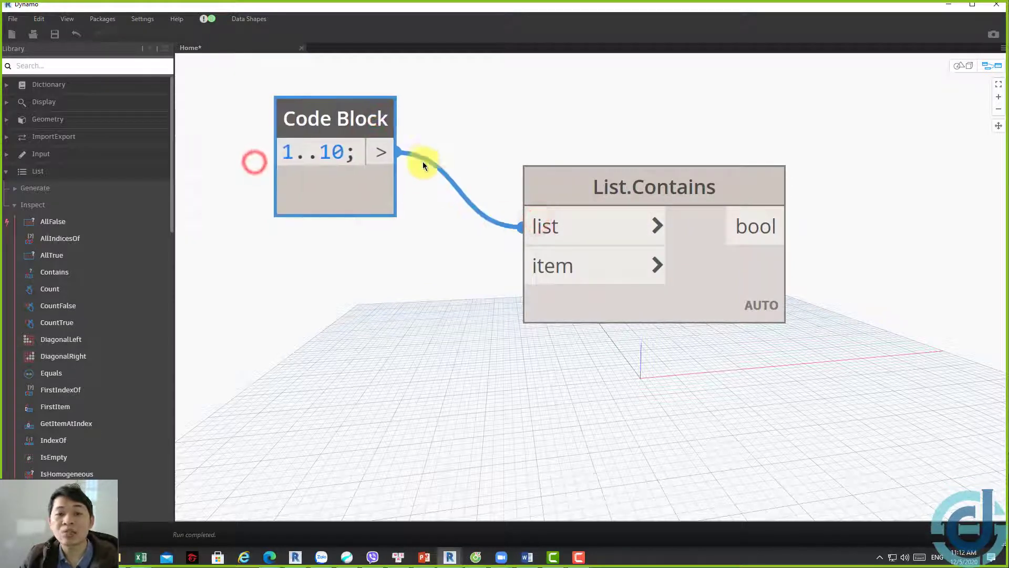
Wire a '5;' Code Block into the item input and pin the true result
scroll(468, 268, down, 3)
double_click(386, 310)
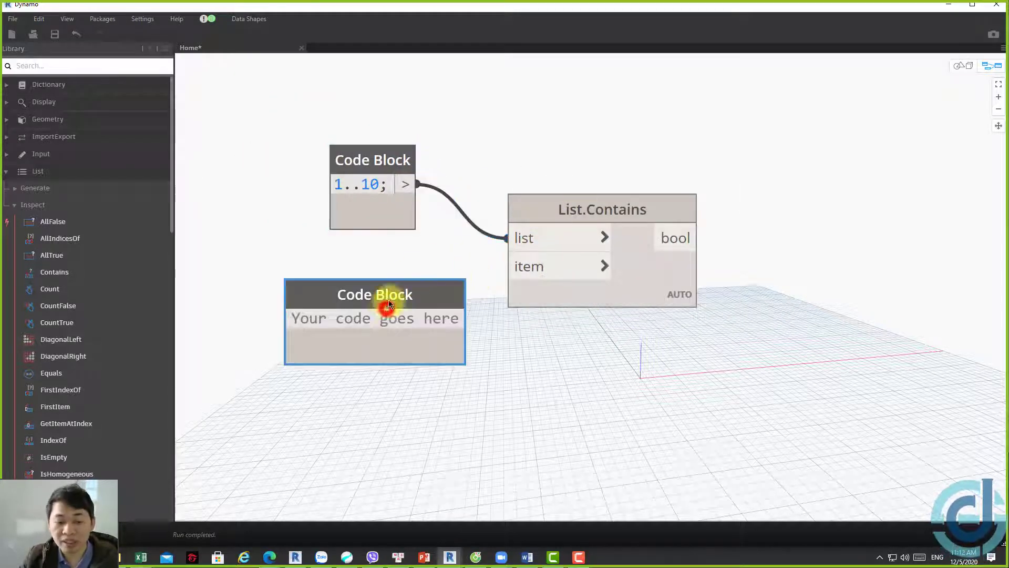
text(5;)
click(469, 136)
click(363, 318)
click(507, 267)
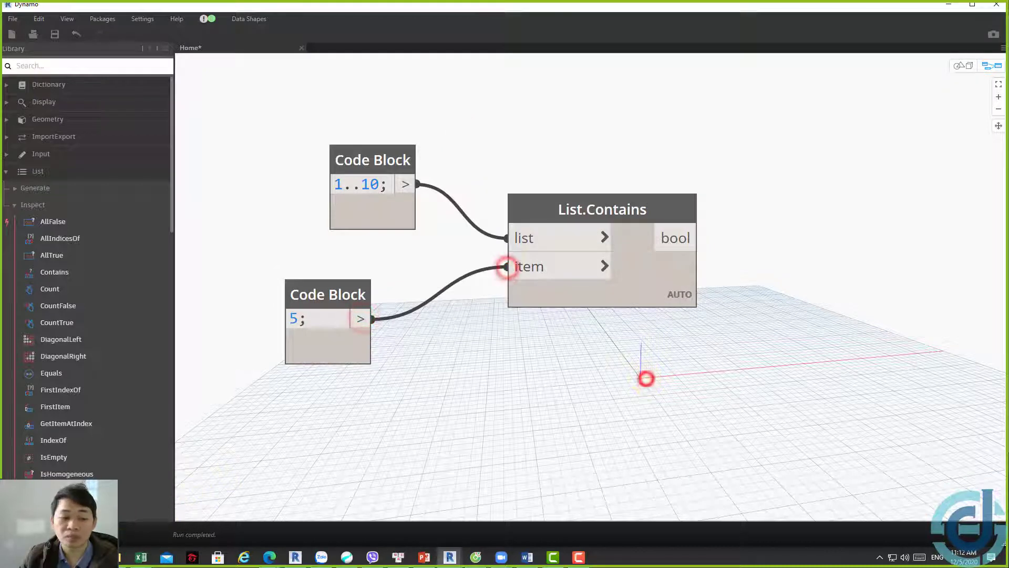
mouse_move(622, 284)
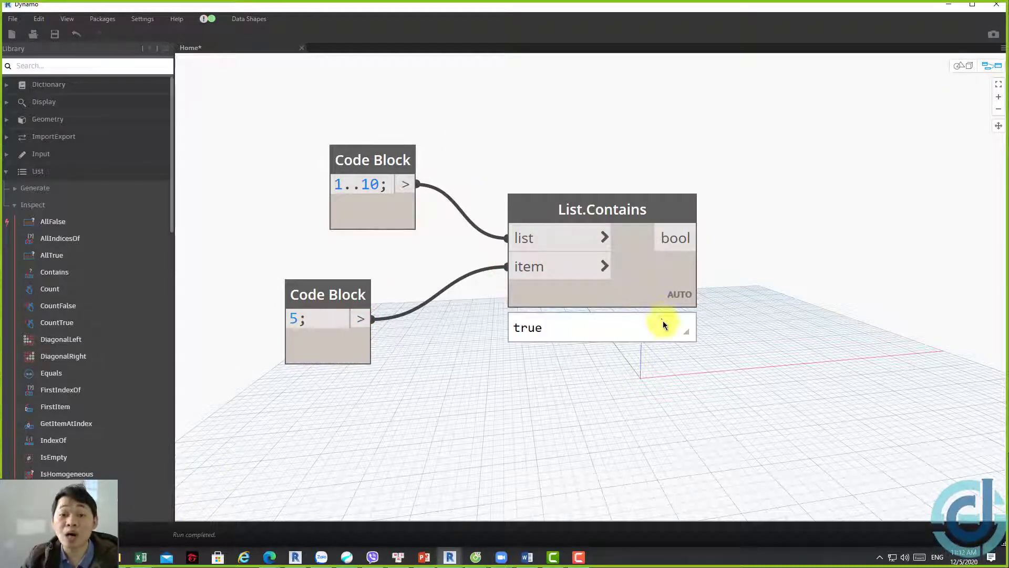
click(671, 329)
click(720, 412)
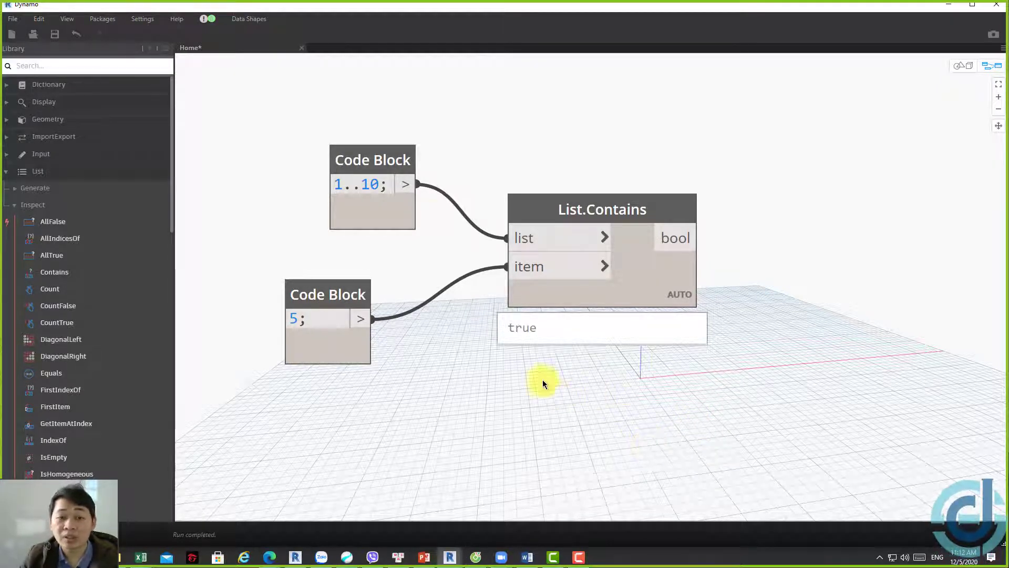
Rearrange the two Code Blocks and List.Contains into a tidy group
drag(383, 158, 306, 112)
drag(363, 273, 390, 230)
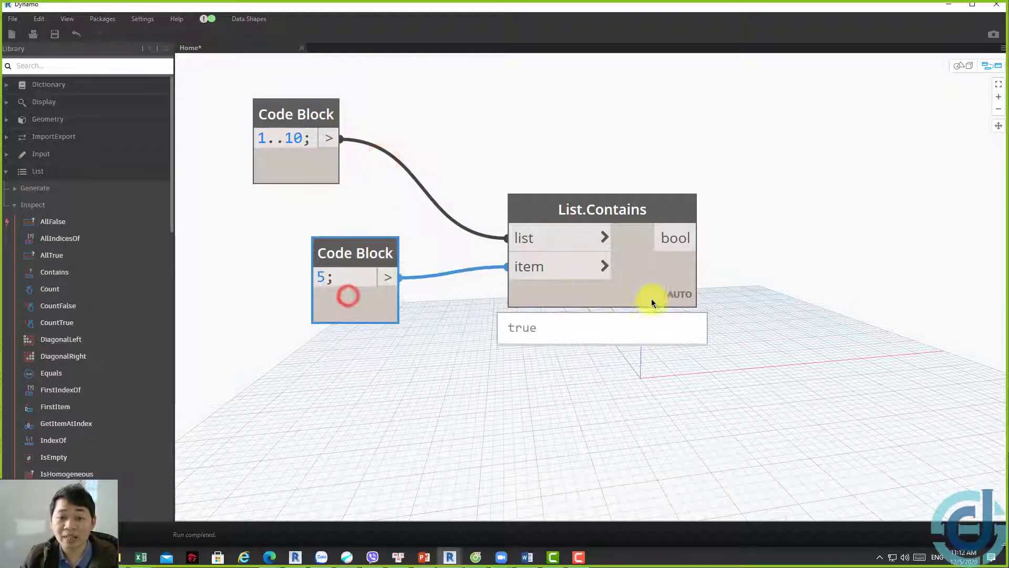
drag(665, 280, 721, 243)
click(636, 354)
drag(359, 256, 429, 238)
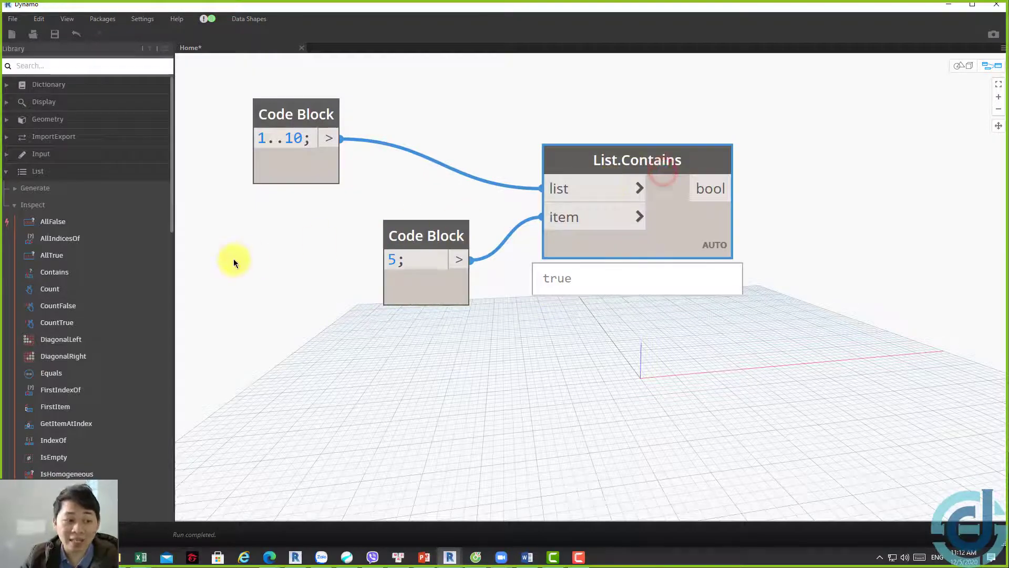
Place a List.Count node in the empty upper-right area of the canvas
drag(92, 285, 551, 297)
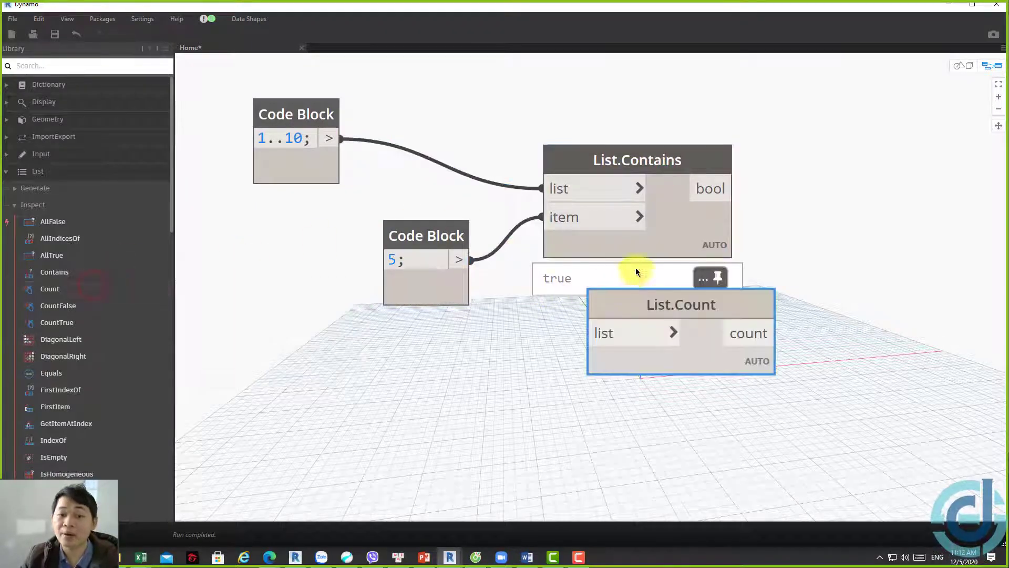
drag(663, 305, 898, 100)
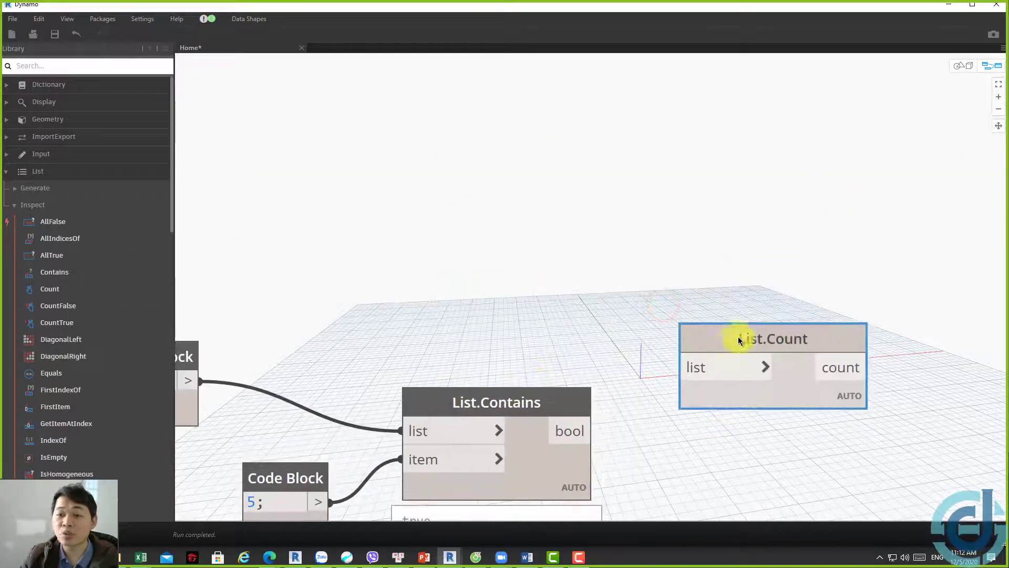
scroll(669, 232, up, 3)
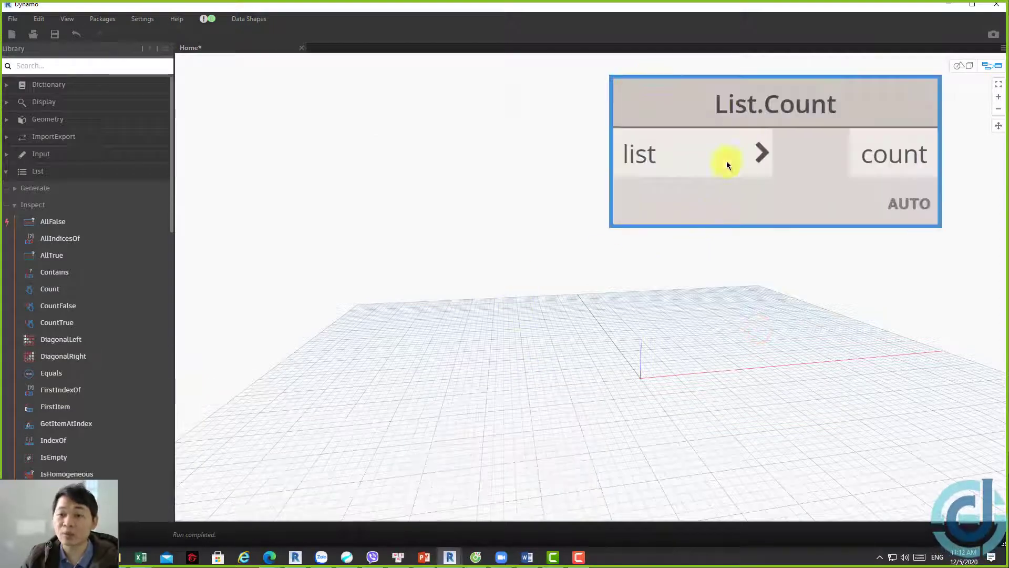
drag(691, 297, 737, 207)
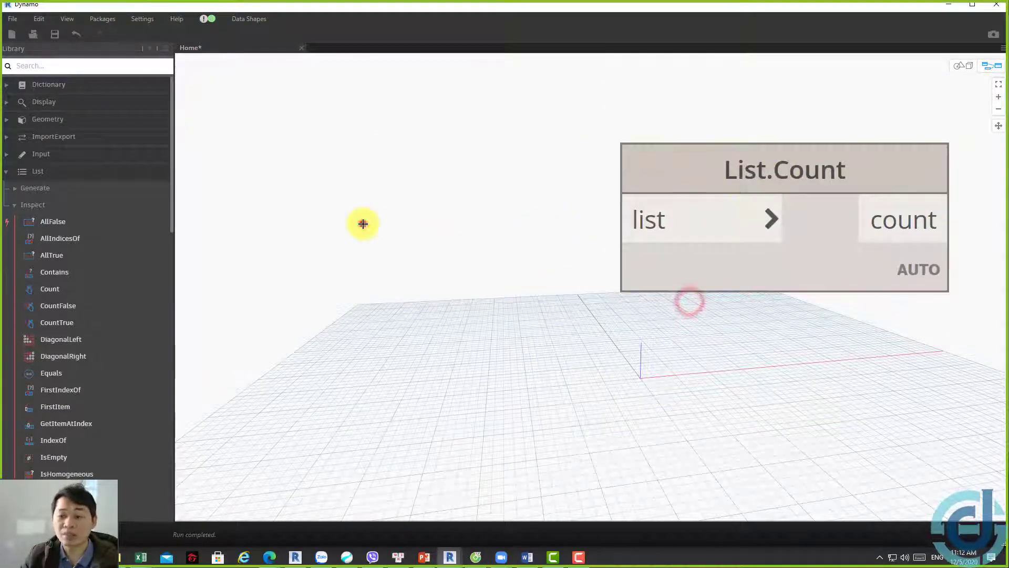
Wire a '1..10;' Code Block into List.Count's list input, returning 10
double_click(357, 221)
text(1..10)
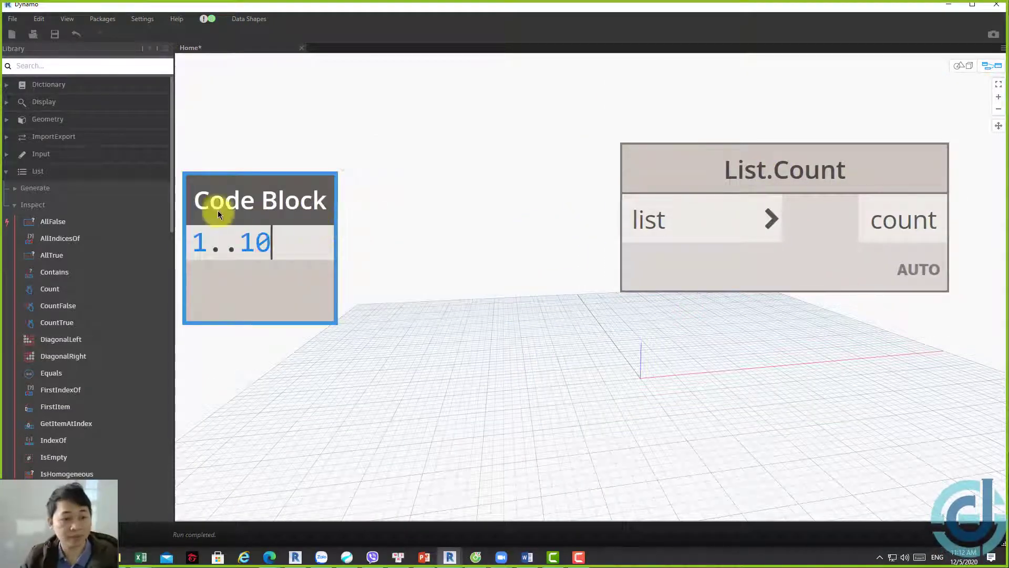
text(;)
click(359, 297)
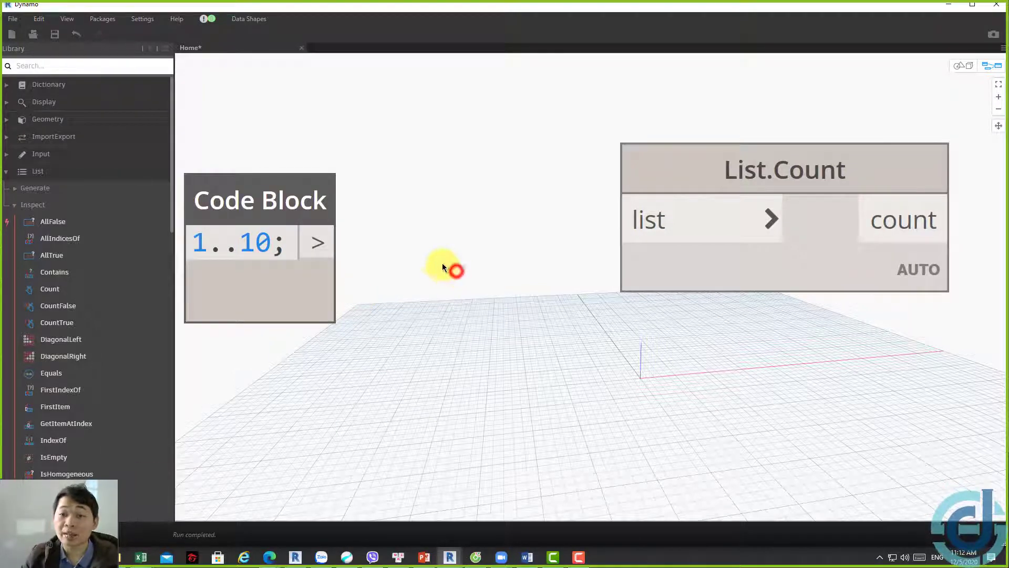
click(320, 240)
click(624, 224)
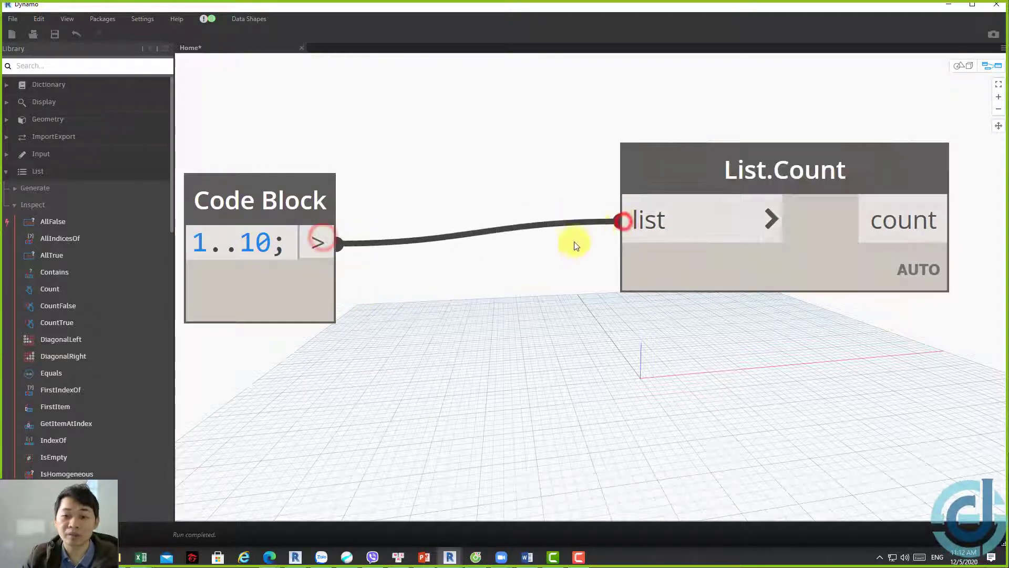
scroll(573, 243, down, 5)
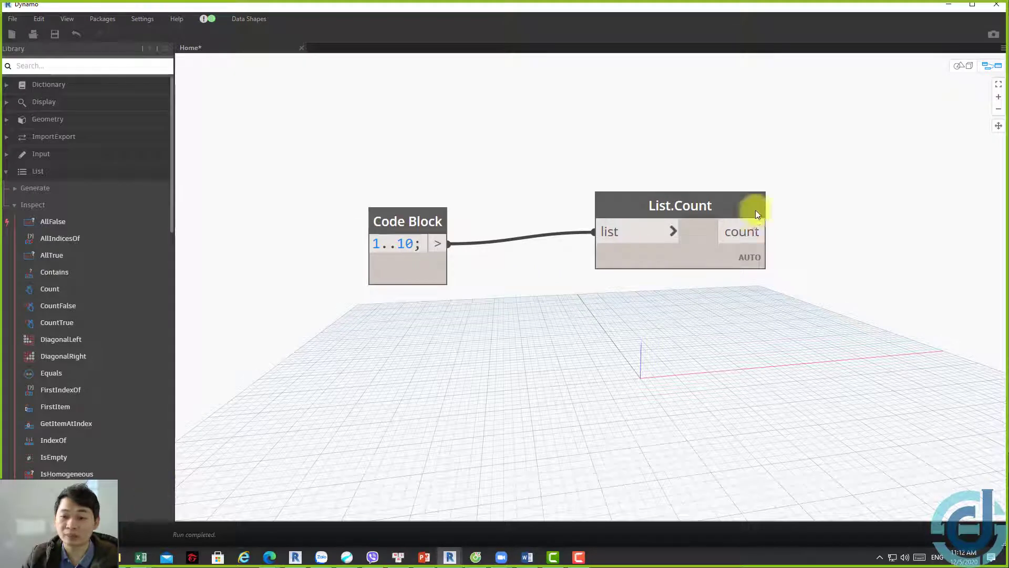
click(753, 288)
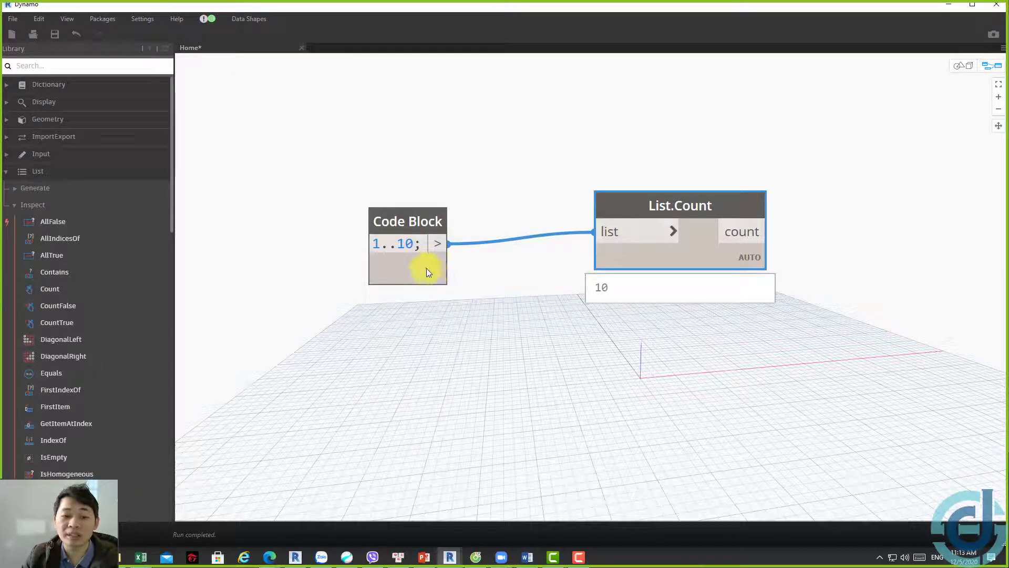
Pin the range preview and move List.Count further right
click(433, 299)
middle_drag(418, 486, 443, 339)
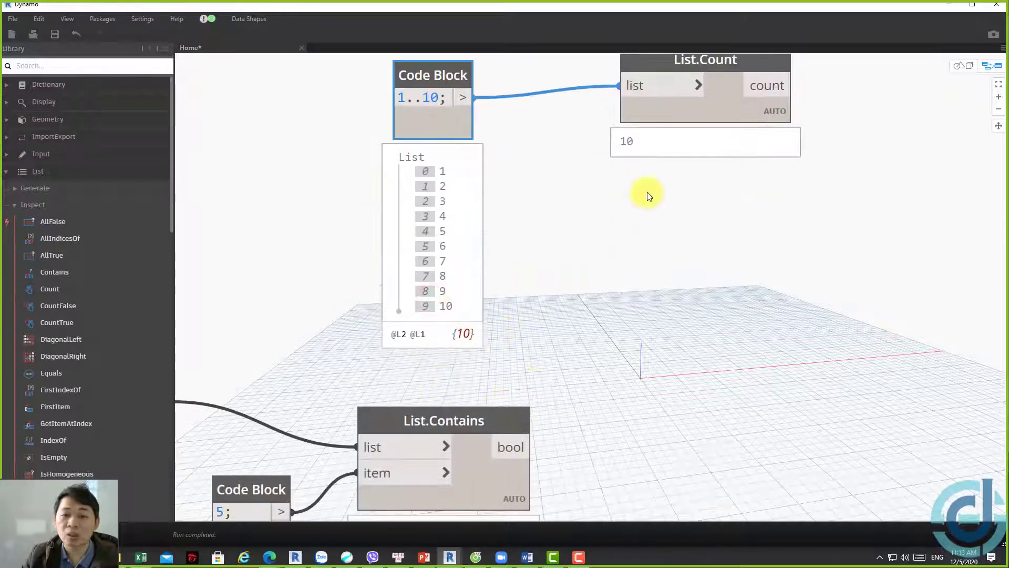
middle_drag(647, 194, 583, 307)
drag(628, 222, 770, 222)
Insert a List Create node between the 1..10 range and List.Count, nesting the range
right_click(544, 193)
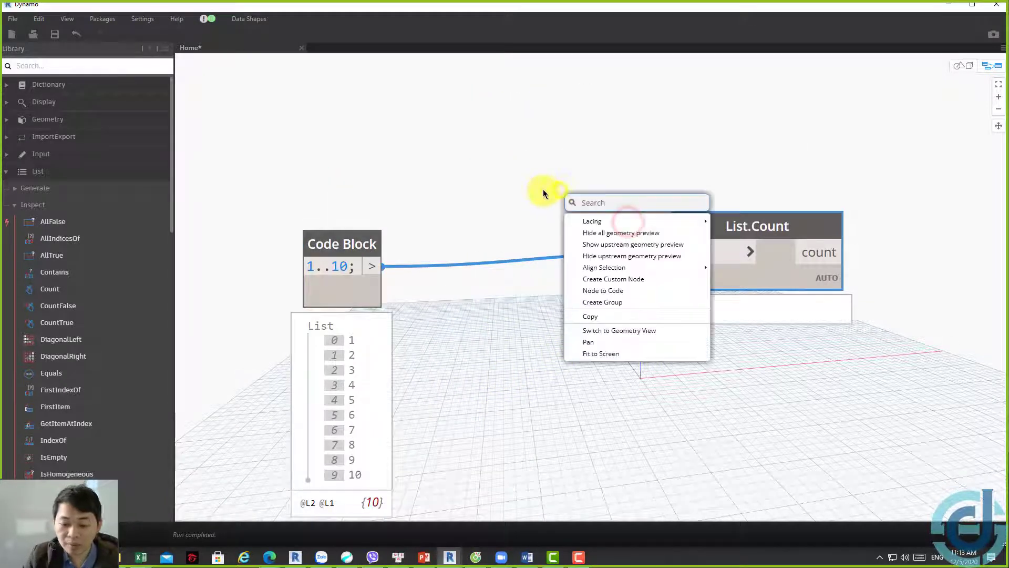
text(lis)
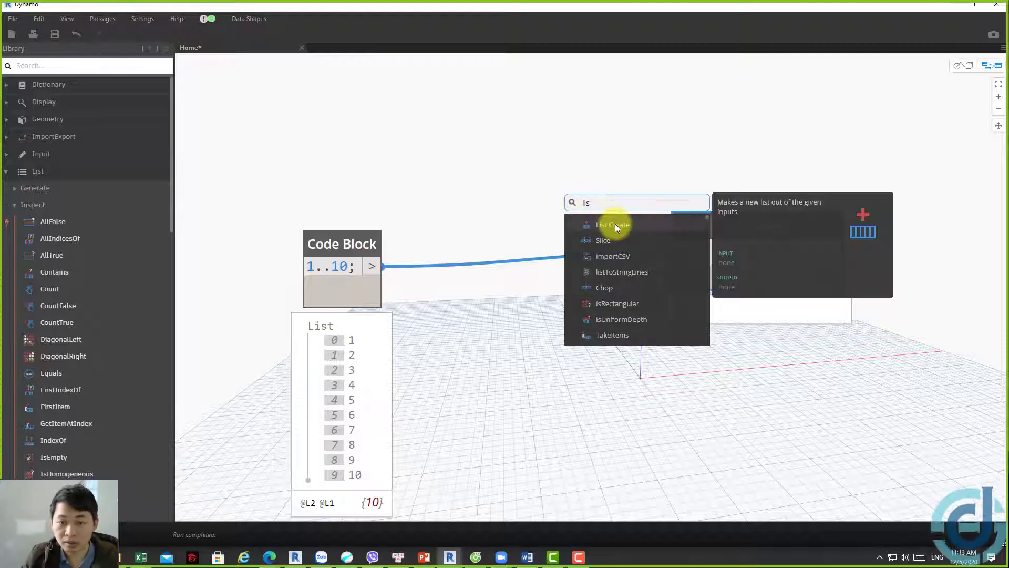
click(615, 223)
drag(637, 234, 477, 157)
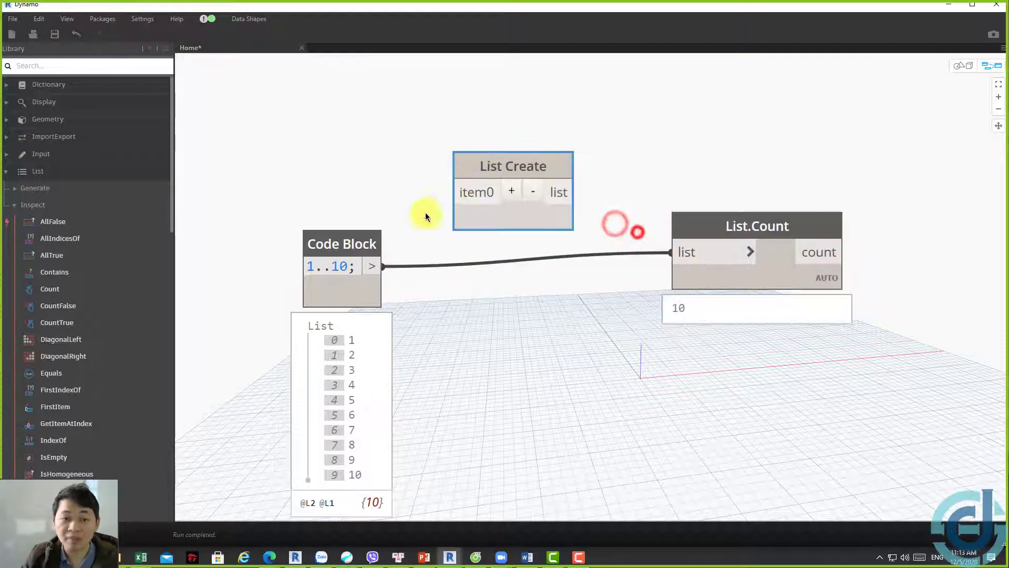
click(372, 266)
click(467, 191)
click(551, 191)
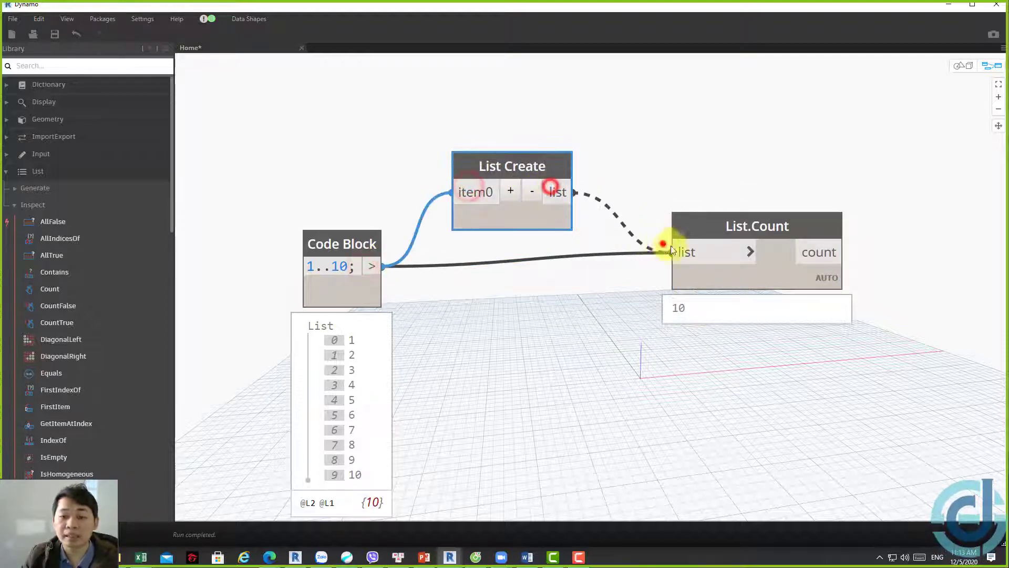
click(672, 253)
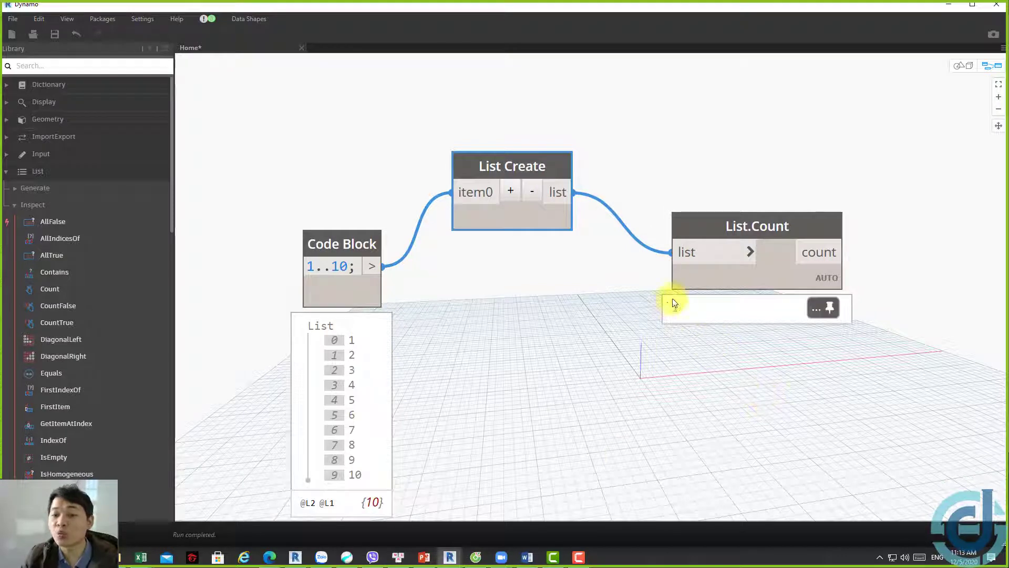
Line up the range, List Create and List.Count nodes and expand List Create's nested preview
middle_drag(592, 293, 590, 297)
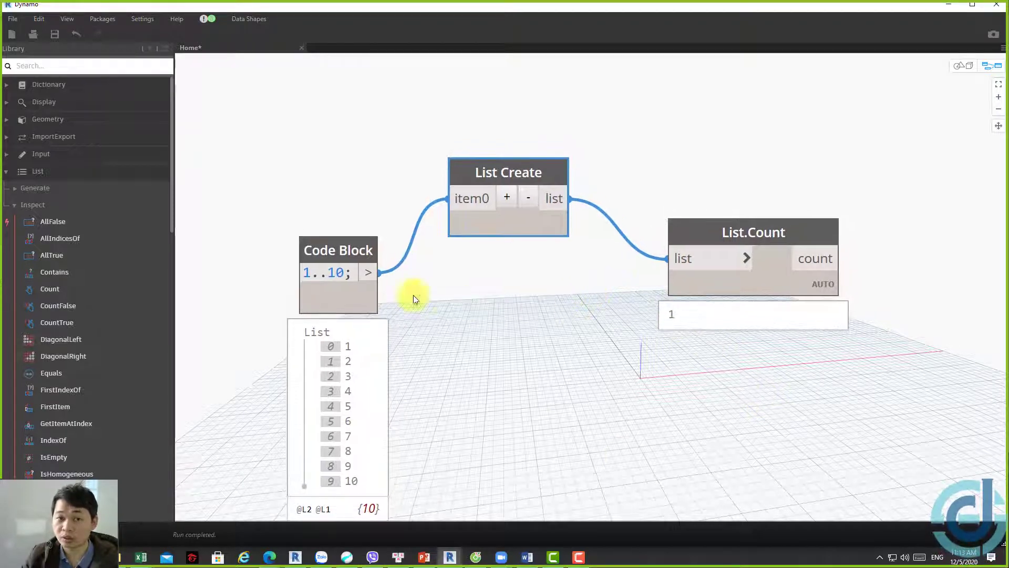
drag(357, 248, 317, 133)
drag(741, 231, 736, 162)
drag(528, 173, 513, 120)
middle_drag(530, 166, 528, 175)
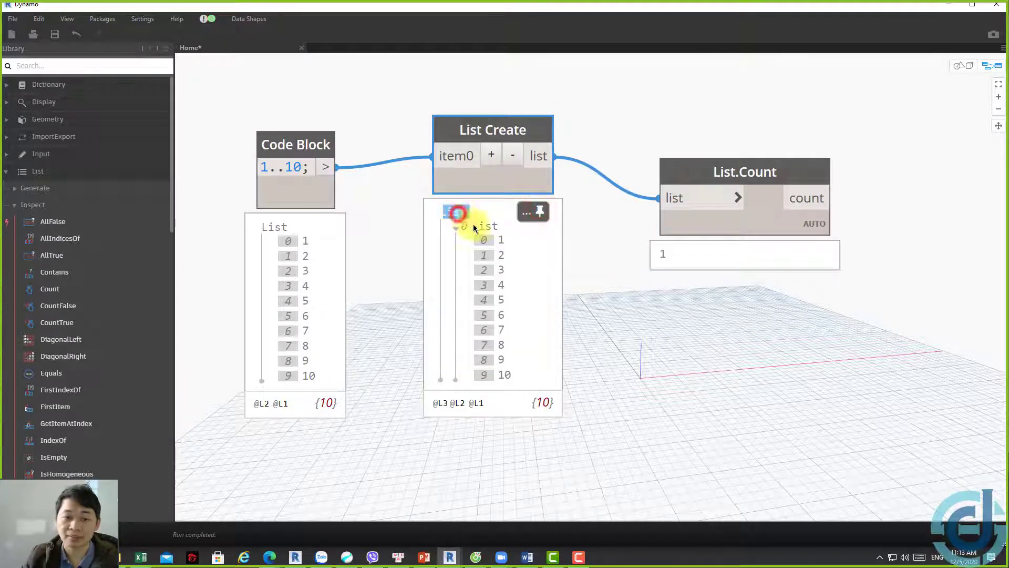
click(474, 226)
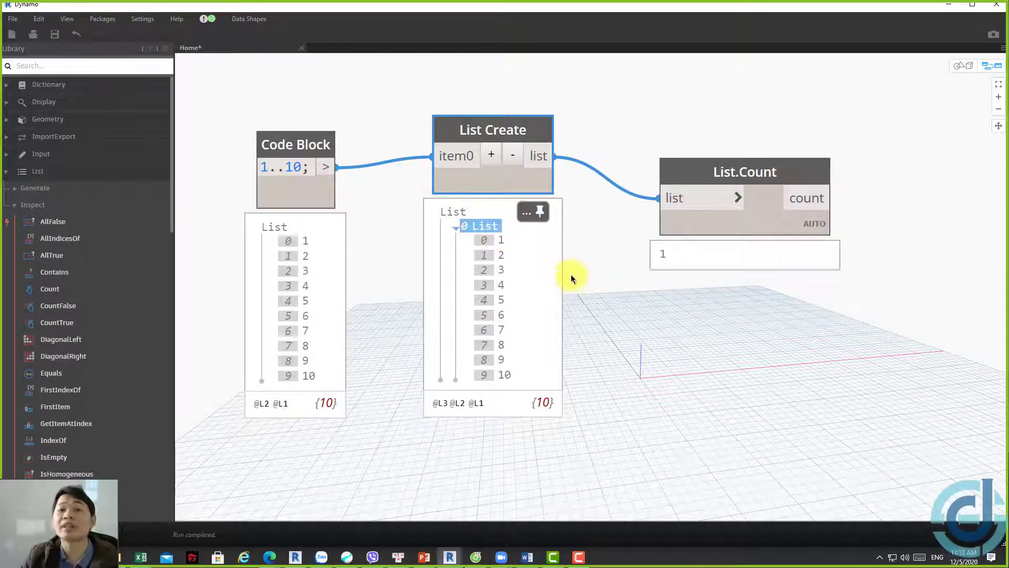
Recentre the view on the three nodes and pull List.Count closer to List Create
middle_drag(758, 201, 458, 215)
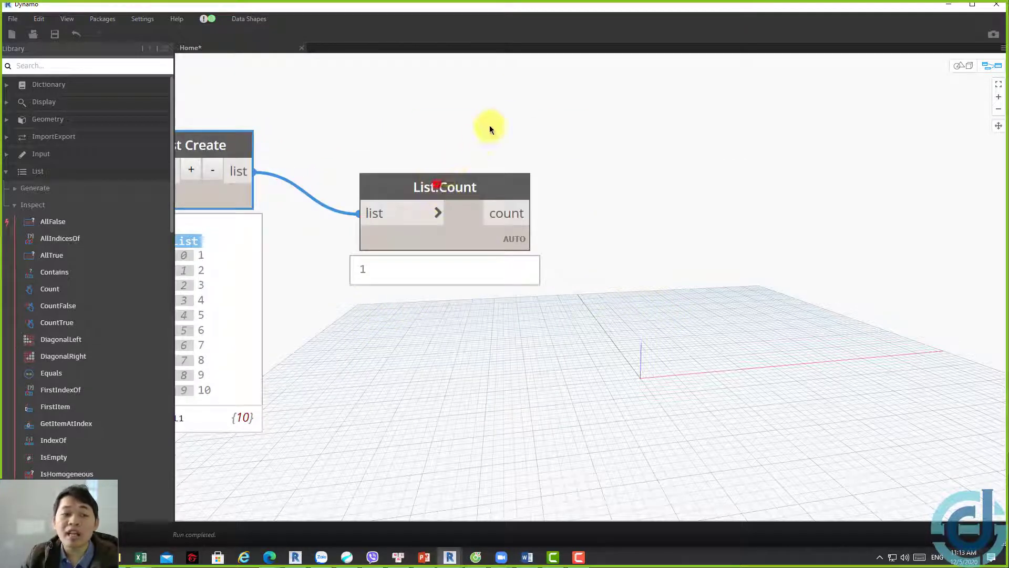
middle_drag(437, 180, 528, 158)
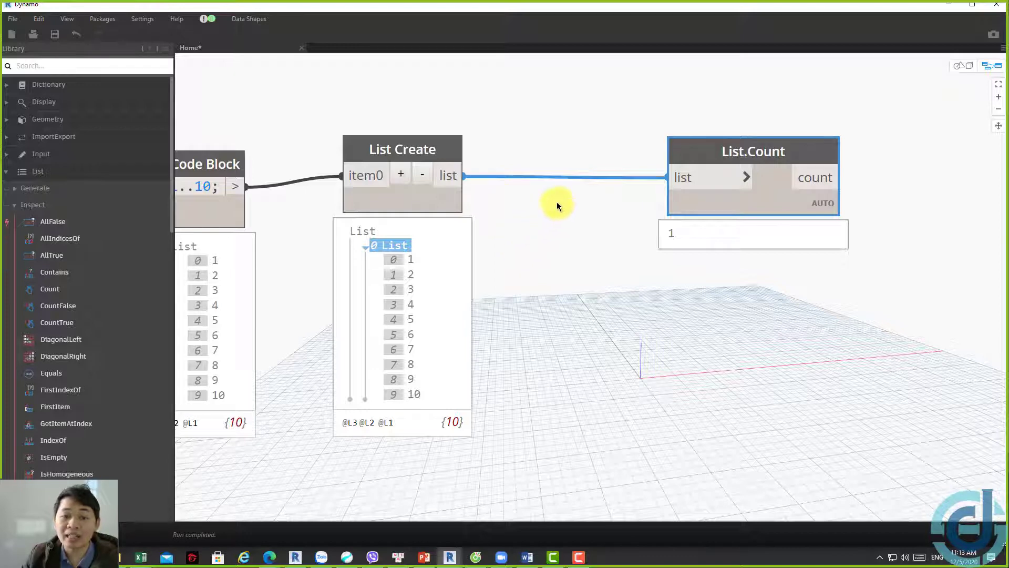
middle_drag(556, 202, 597, 182)
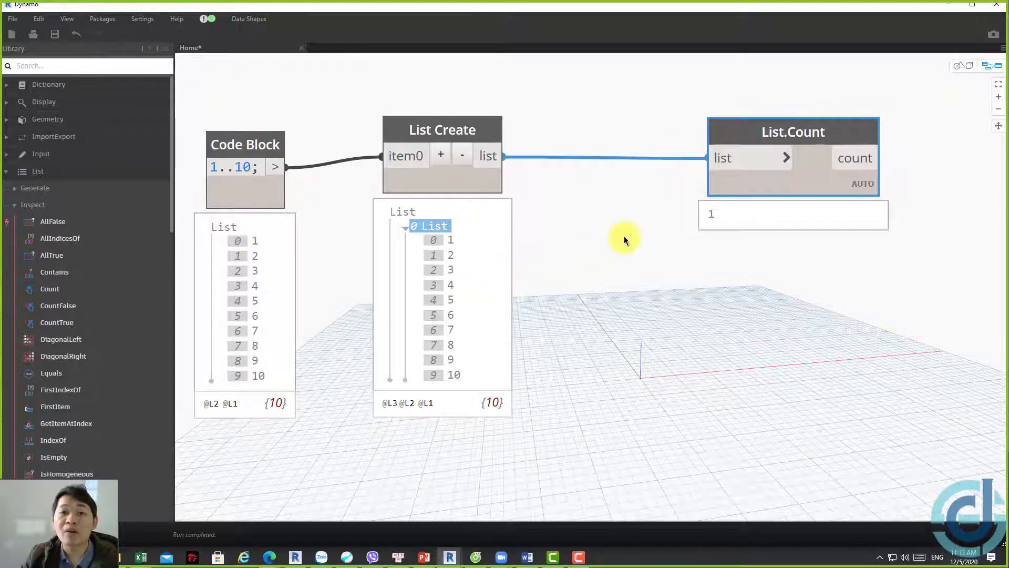
mouse_move(441, 308)
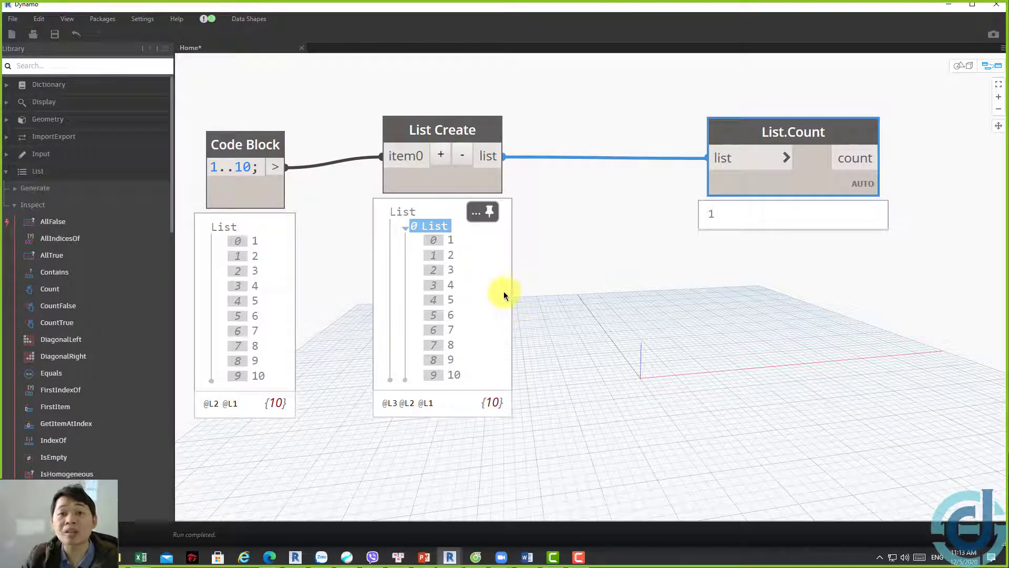
drag(824, 136, 734, 128)
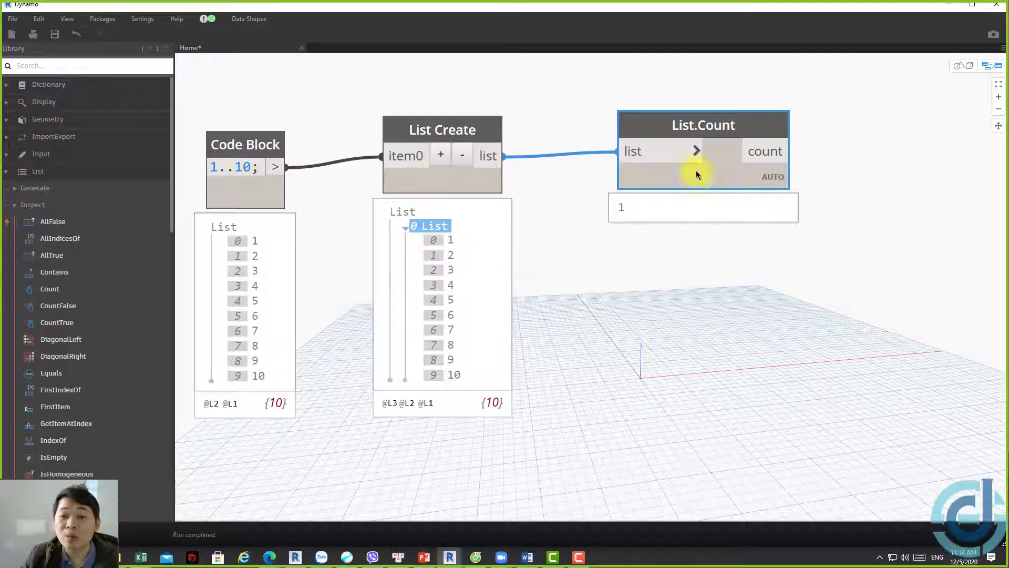
click(696, 151)
click(728, 153)
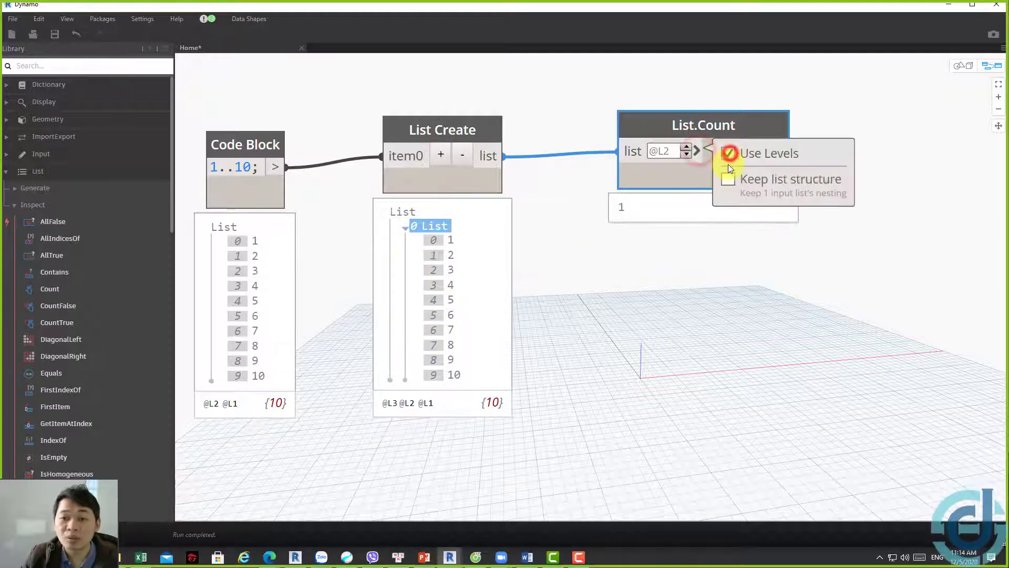
click(686, 154)
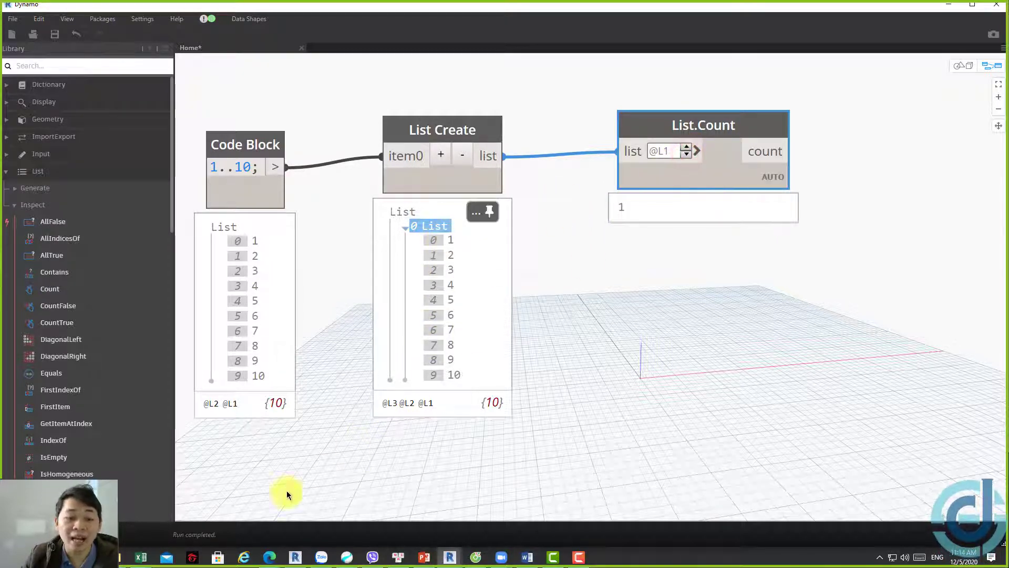
mouse_move(702, 207)
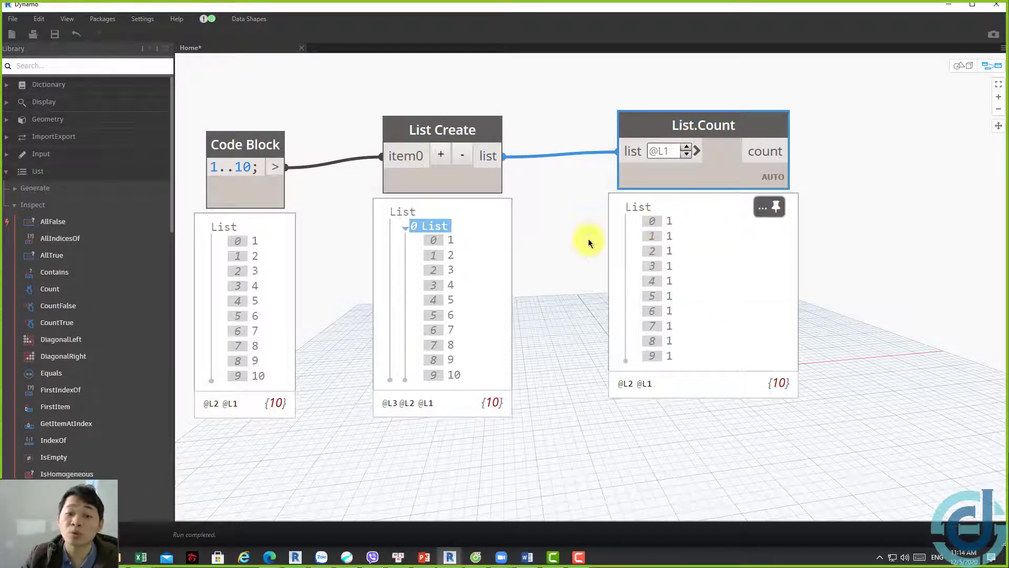
click(444, 240)
click(430, 227)
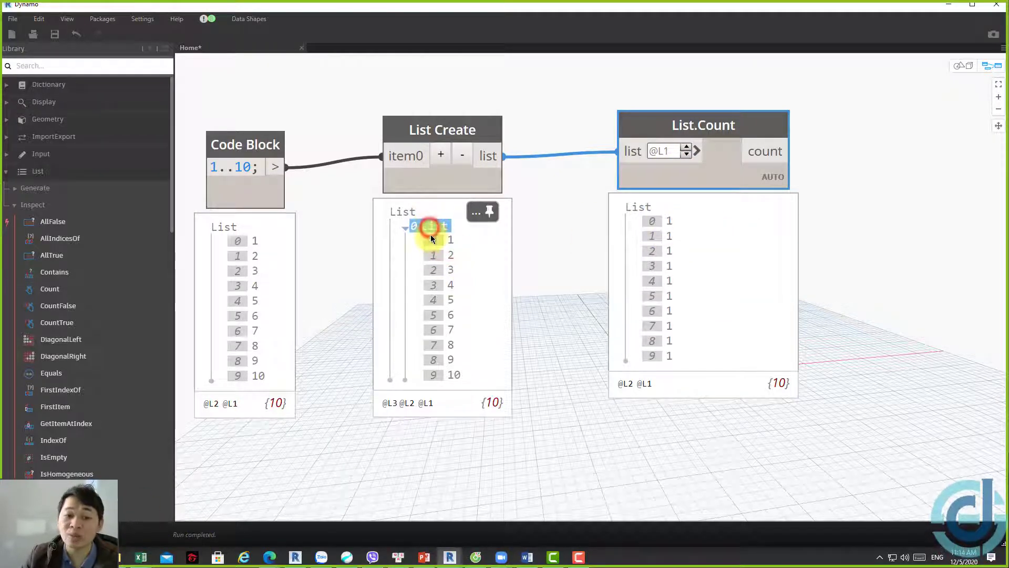
click(686, 148)
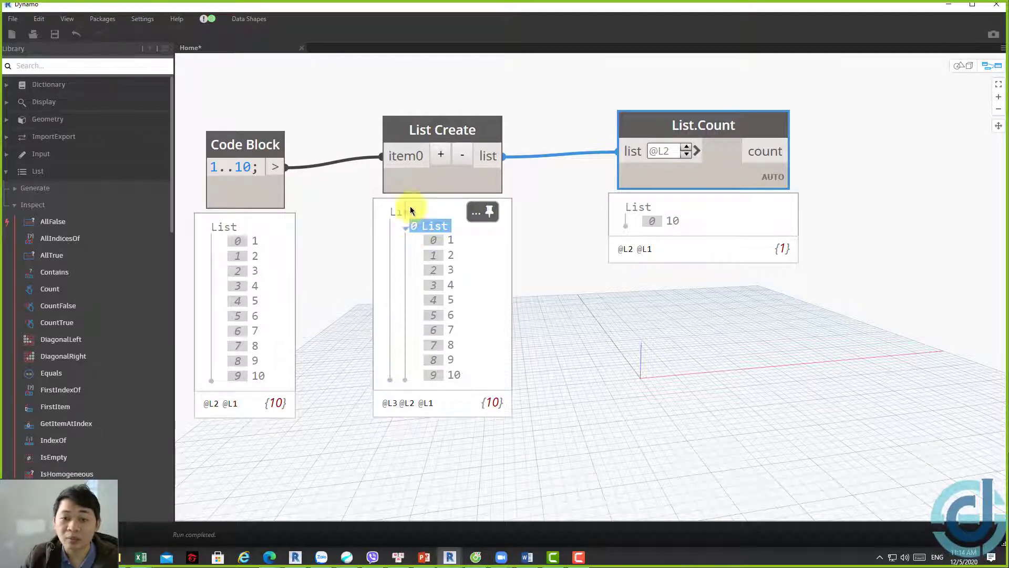
click(686, 147)
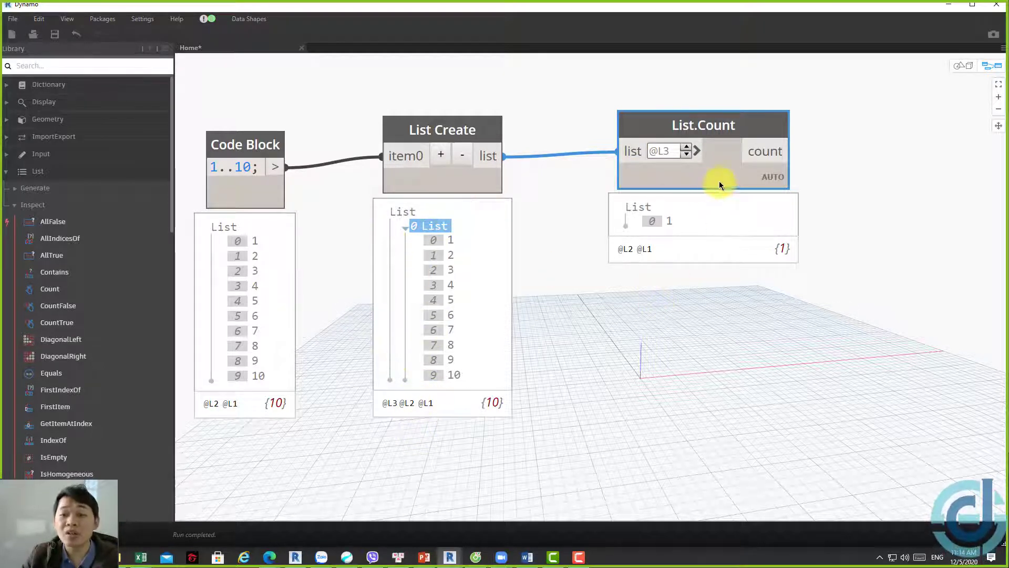
Select all three nodes and switch Use Levels off so List.Count returns 1 again
drag(719, 181, 652, 187)
middle_drag(774, 258, 766, 313)
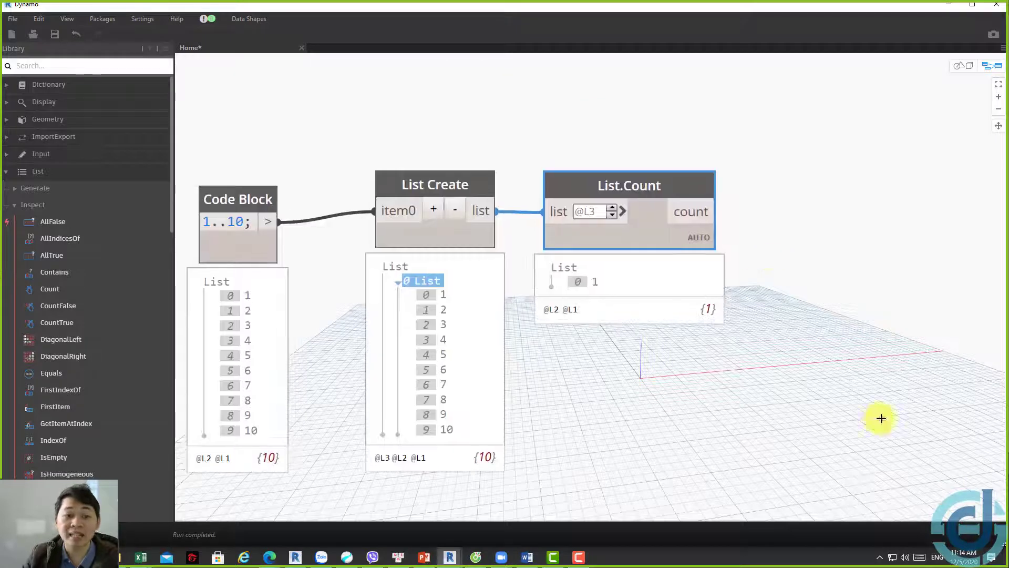
drag(878, 417, 237, 86)
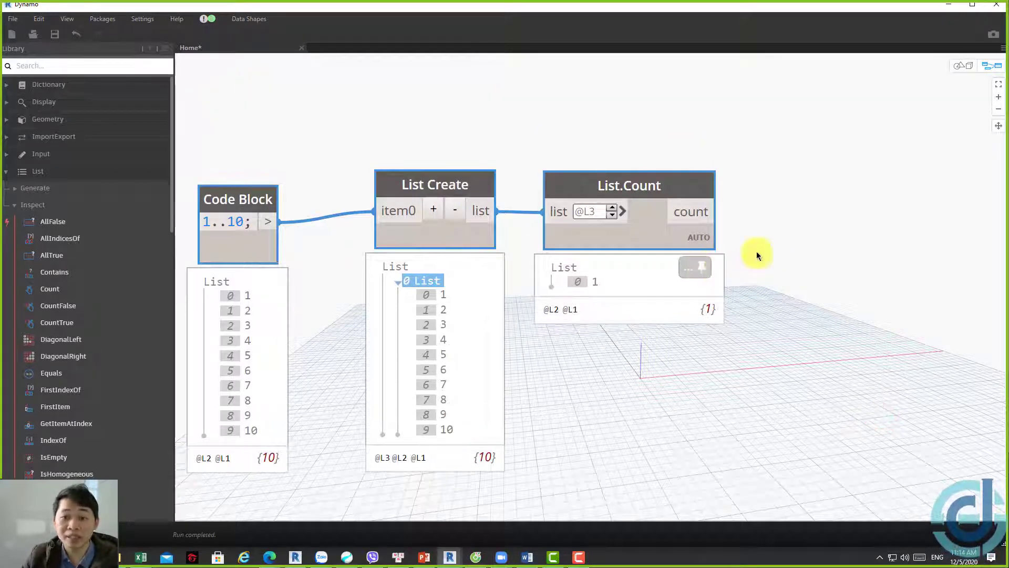
click(623, 211)
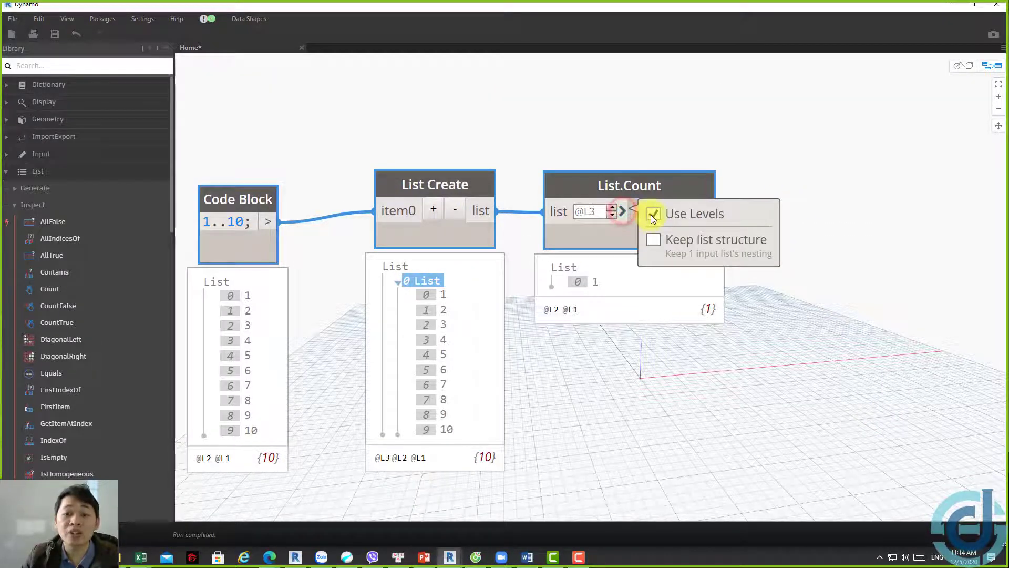
click(653, 213)
click(653, 383)
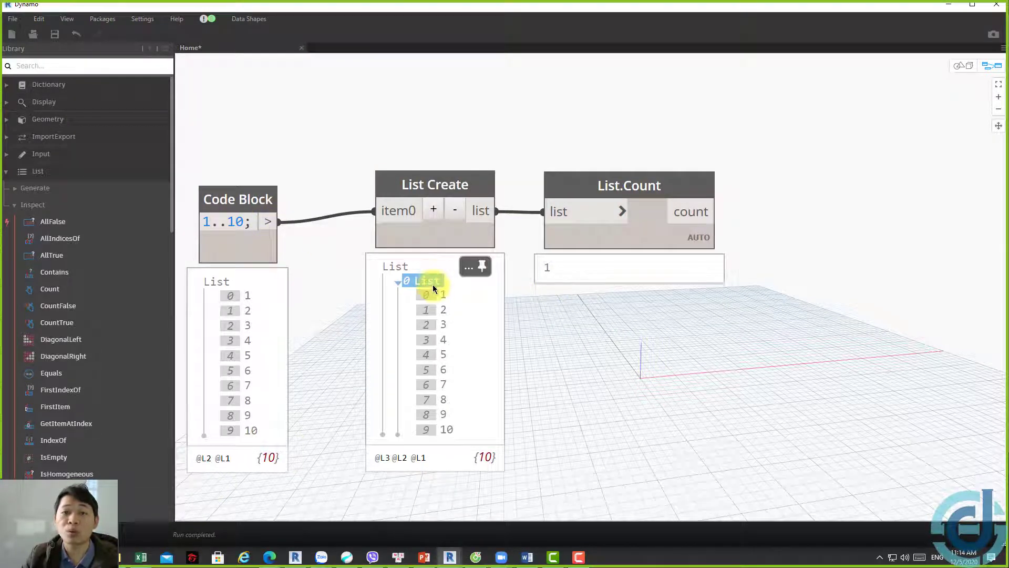
Move List.Count higher and rewire it from the List Create output
drag(269, 221, 568, 215)
drag(595, 185, 588, 91)
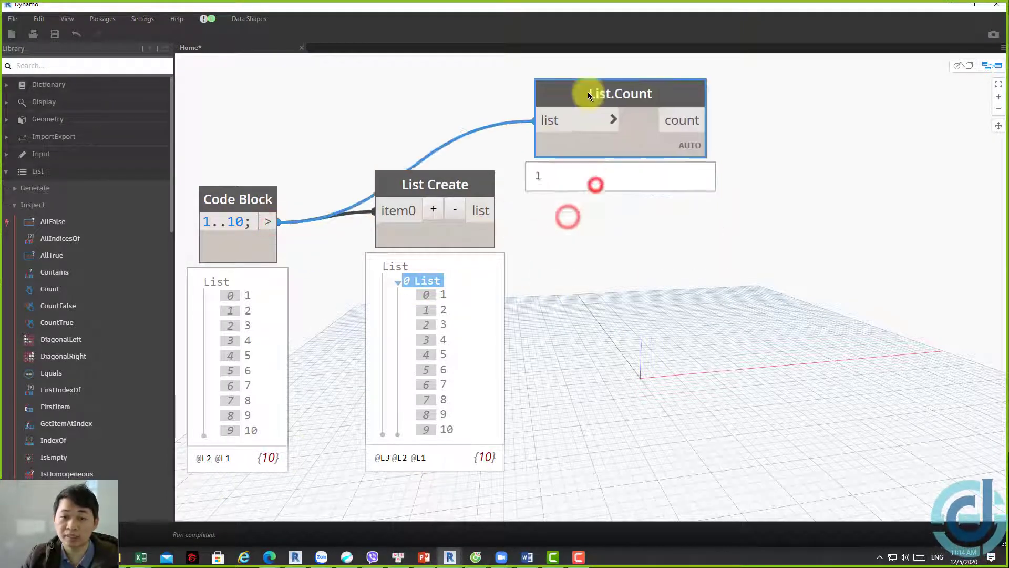
drag(496, 211, 537, 117)
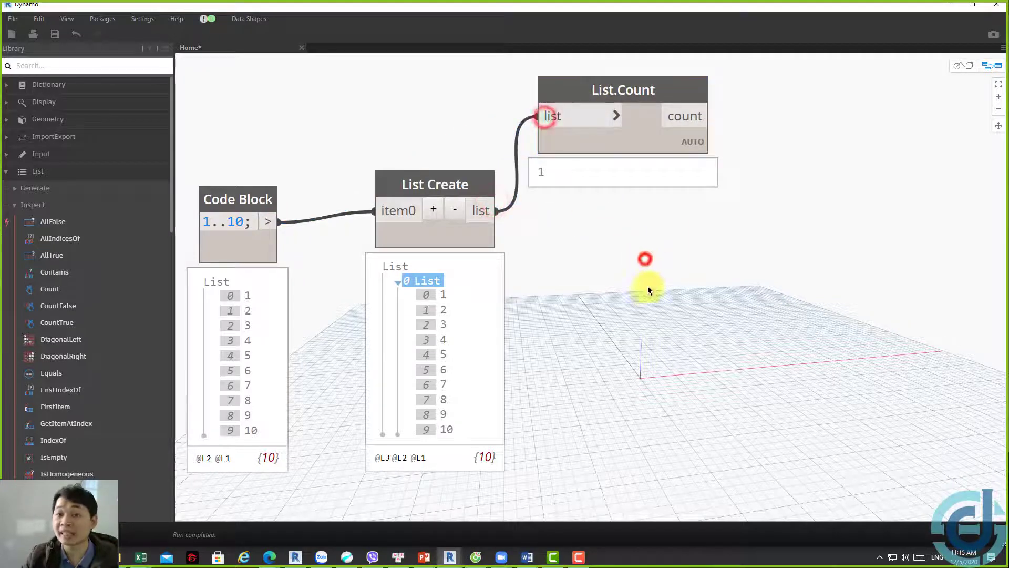
scroll(668, 298, down, 2)
scroll(660, 284, down, 3)
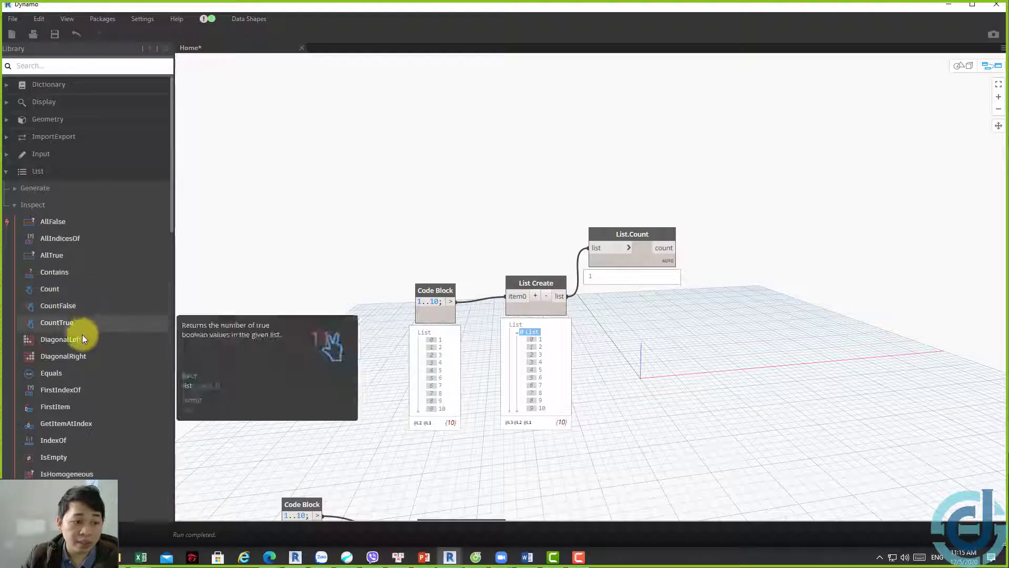
mouse_move(58, 305)
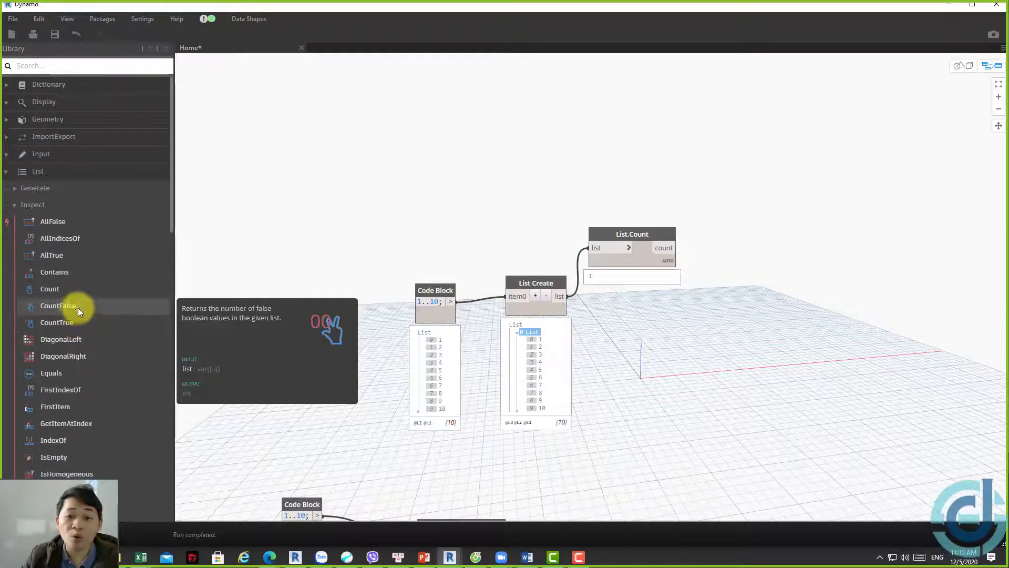
scroll(689, 165, up, 3)
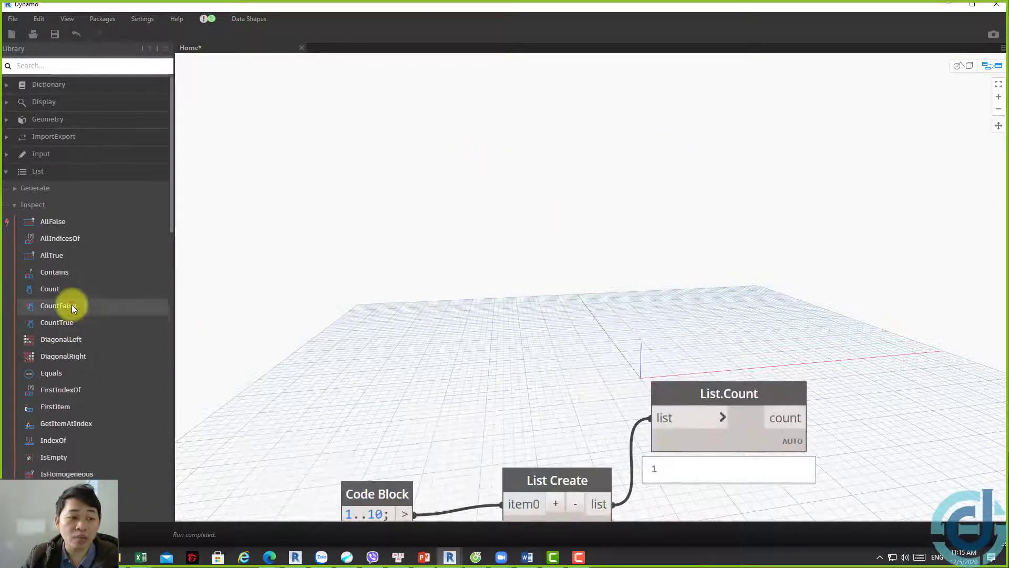
Add List.CountFalse and List.CountTrue from List > Inspect, stacking CountTrue above CountFalse
click(72, 305)
click(74, 323)
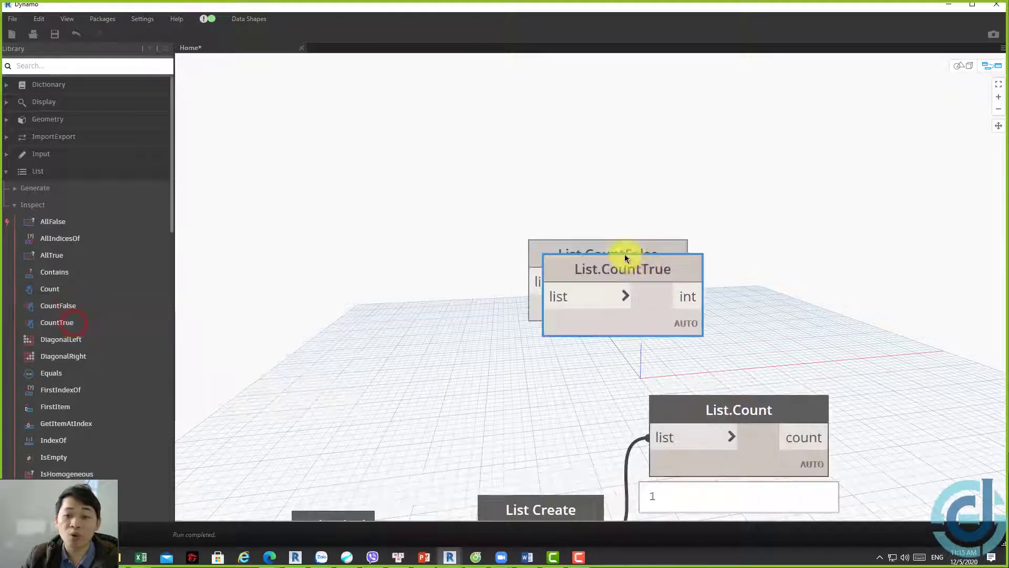
drag(616, 260, 588, 74)
middle_drag(573, 223, 560, 291)
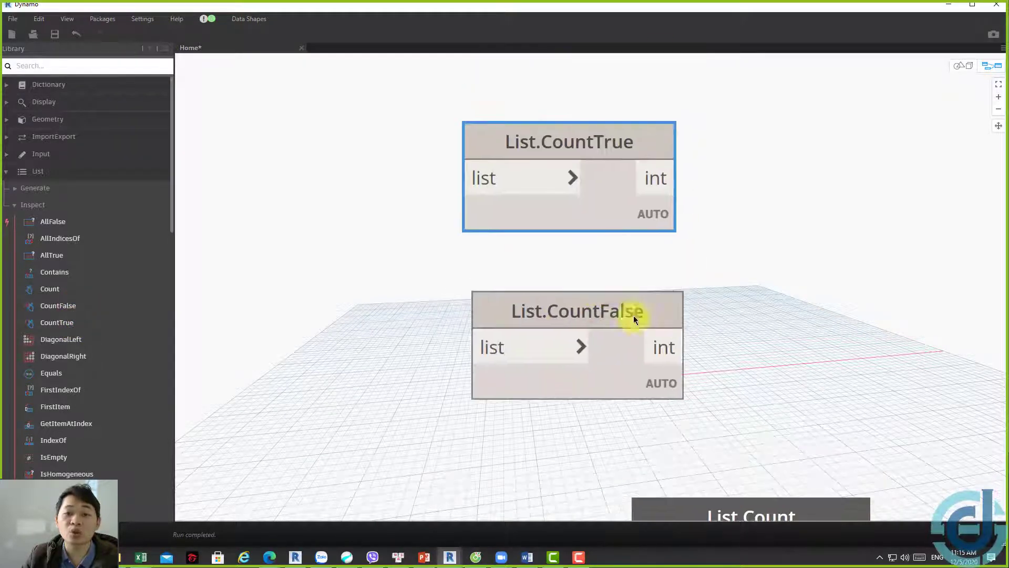
drag(796, 387, 511, 125)
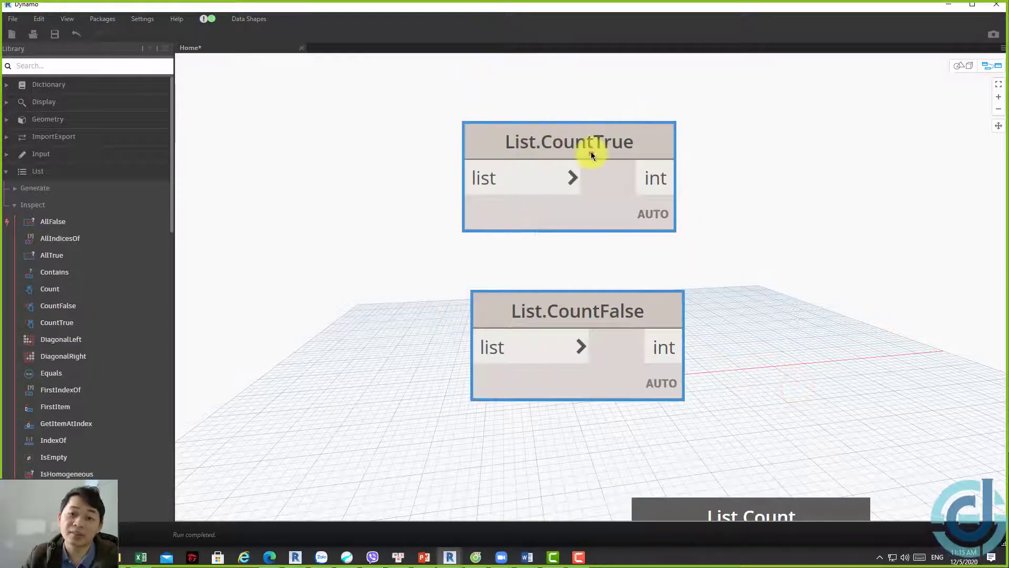
drag(591, 151, 593, 118)
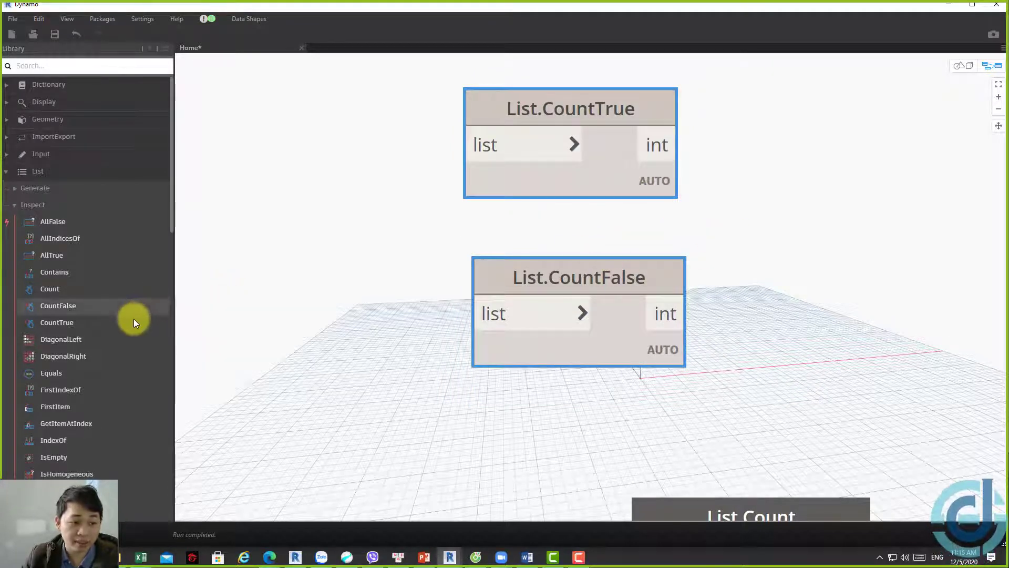
scroll(134, 318, down, 2)
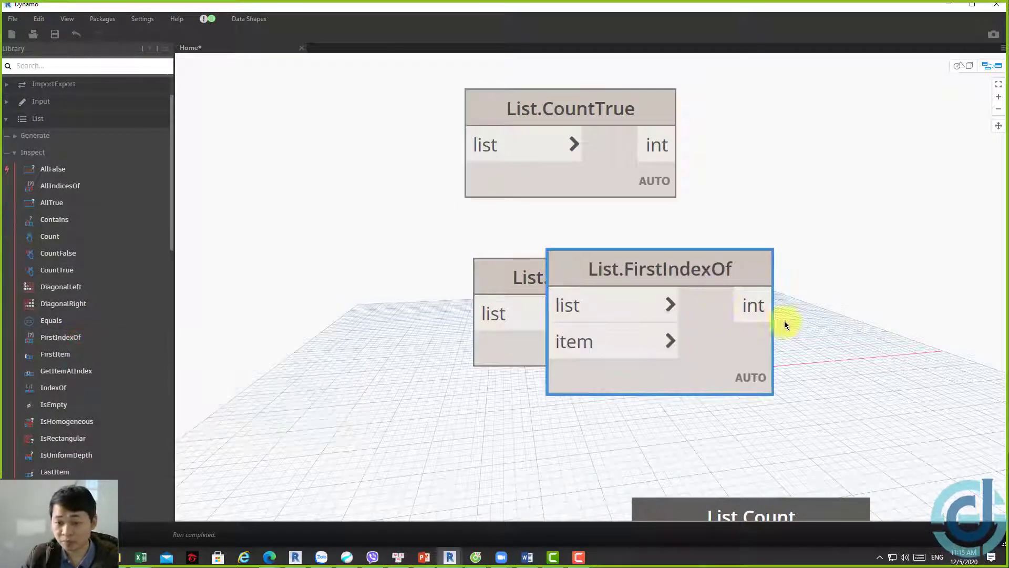
Place a List.FirstIndexOf node and move it toward the canvas centre
mouse_move(784, 320)
middle_down()
mouse_move(431, 192)
mouse_move(558, 300)
mouse_move(647, 135)
middle_up()
scroll(407, 199, down, 2)
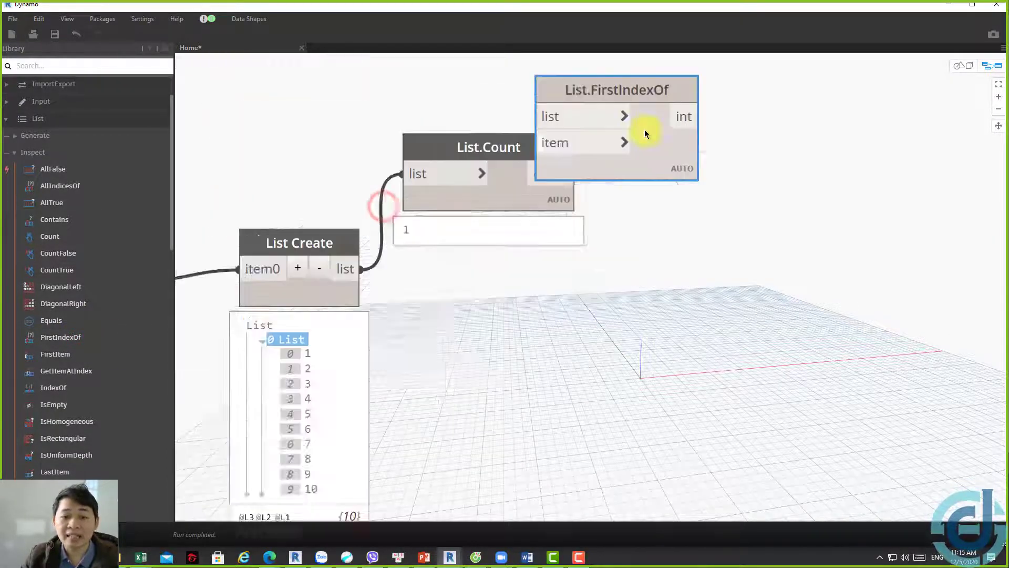
scroll(653, 153, down, 2)
drag(652, 154, 568, 367)
mouse_move(710, 252)
middle_down()
mouse_move(818, 147)
mouse_move(812, 184)
middle_up()
scroll(817, 148, down, 2)
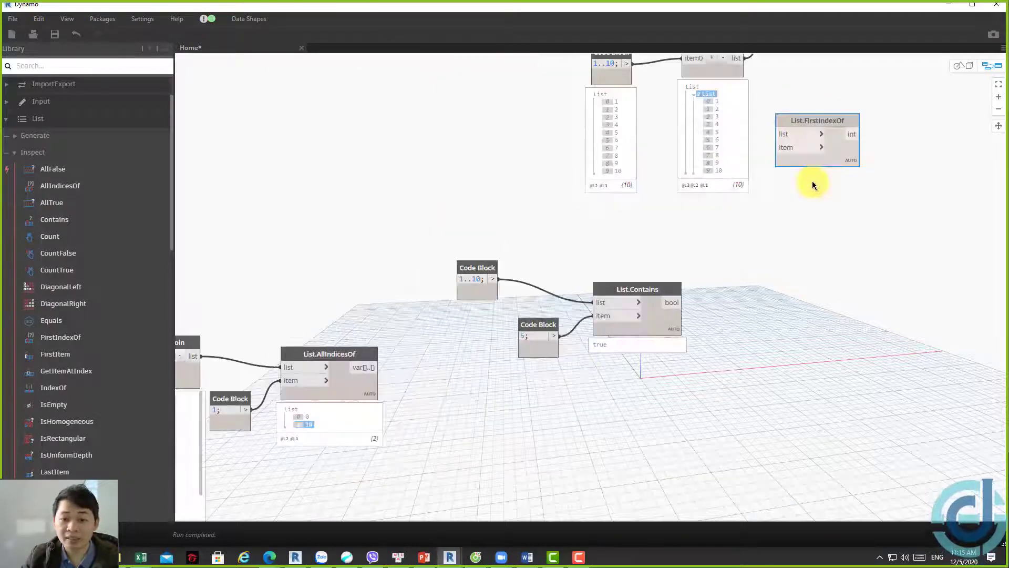
drag(847, 155, 390, 282)
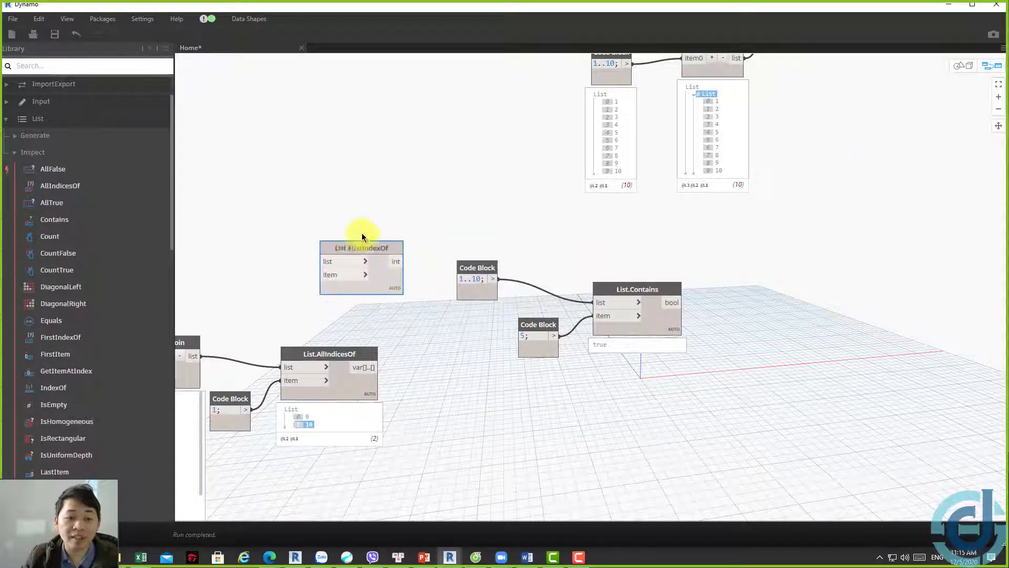
middle_drag(264, 292, 368, 257)
scroll(349, 270, up, 1)
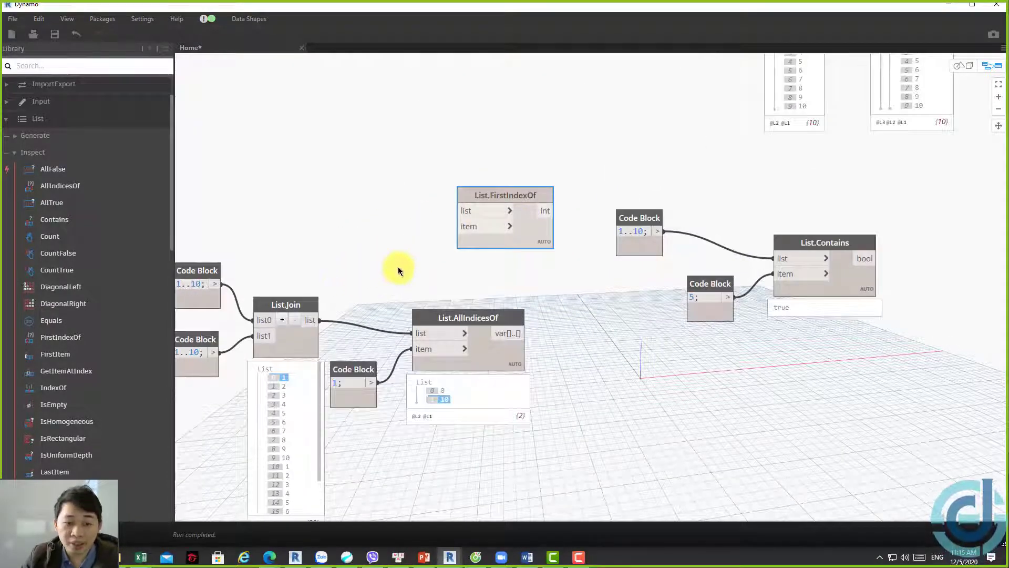
drag(488, 219, 457, 195)
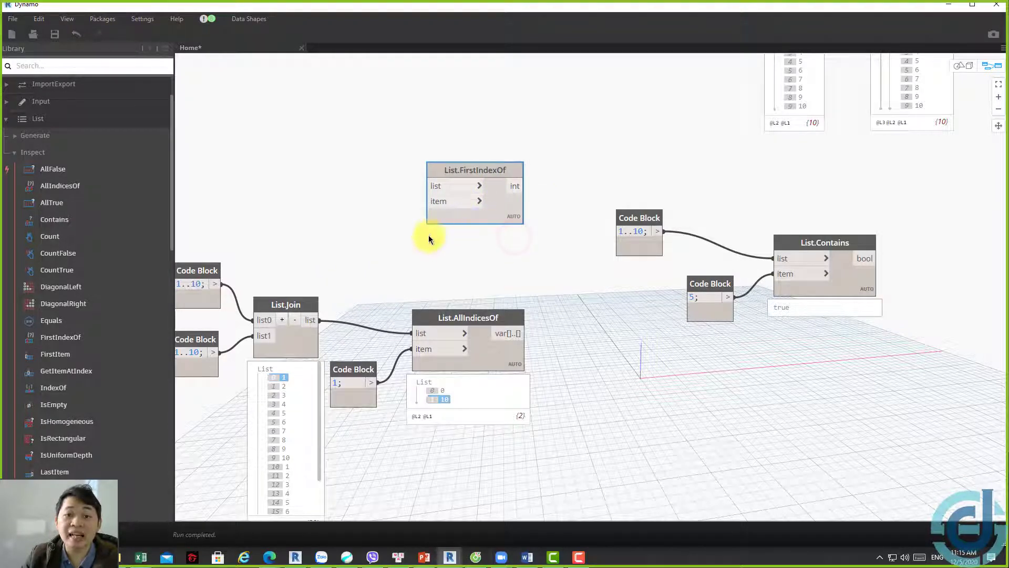
Wire the joined list and value 1 into List.FirstIndexOf and pin its index 0 result
click(427, 186)
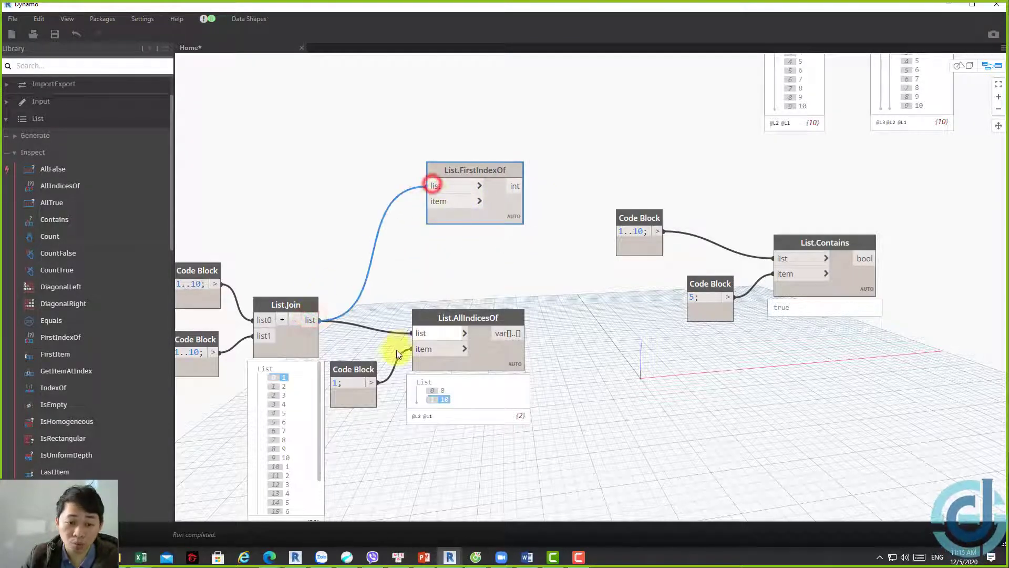
click(374, 382)
click(427, 201)
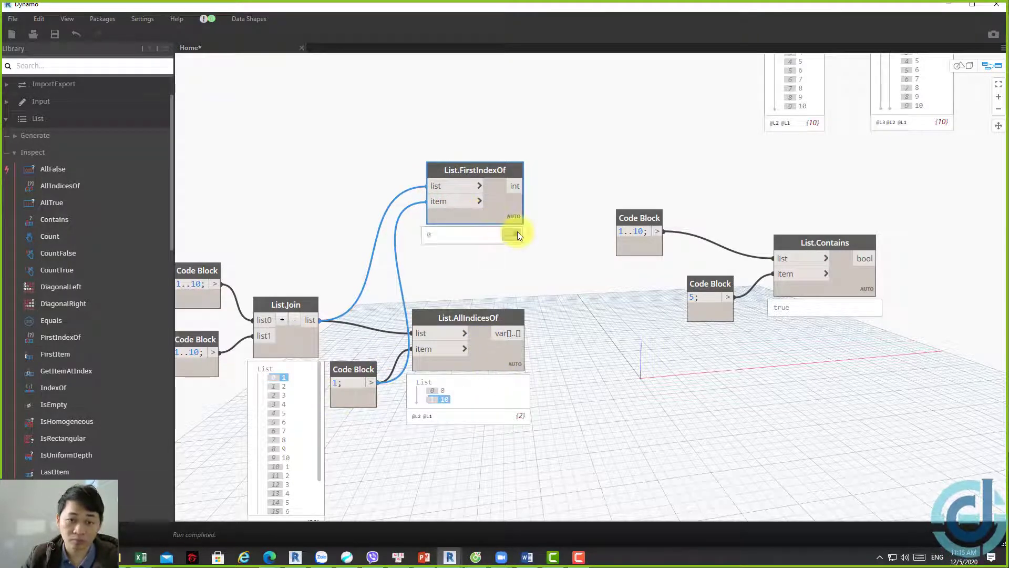
click(517, 234)
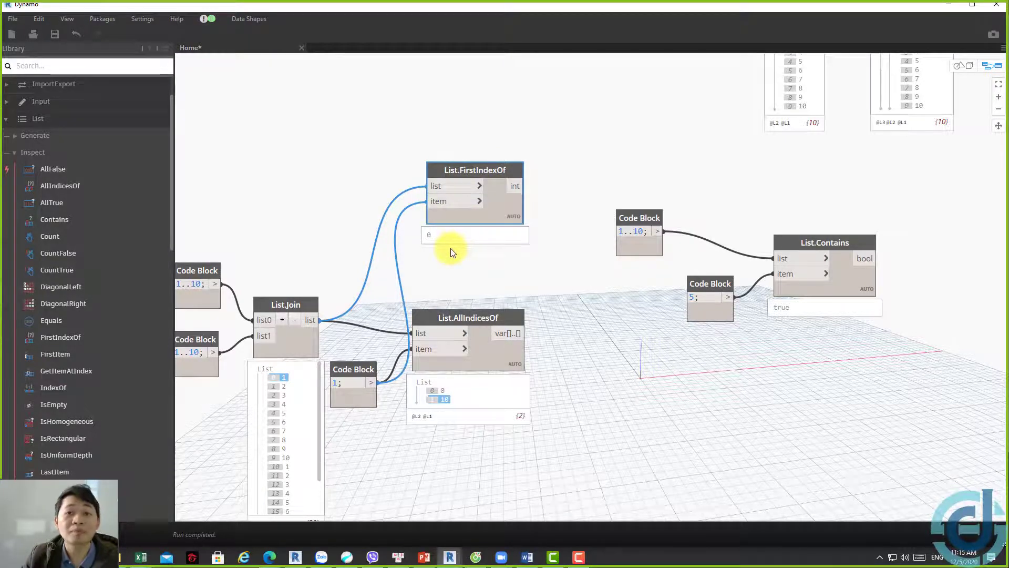
middle_drag(658, 169, 347, 349)
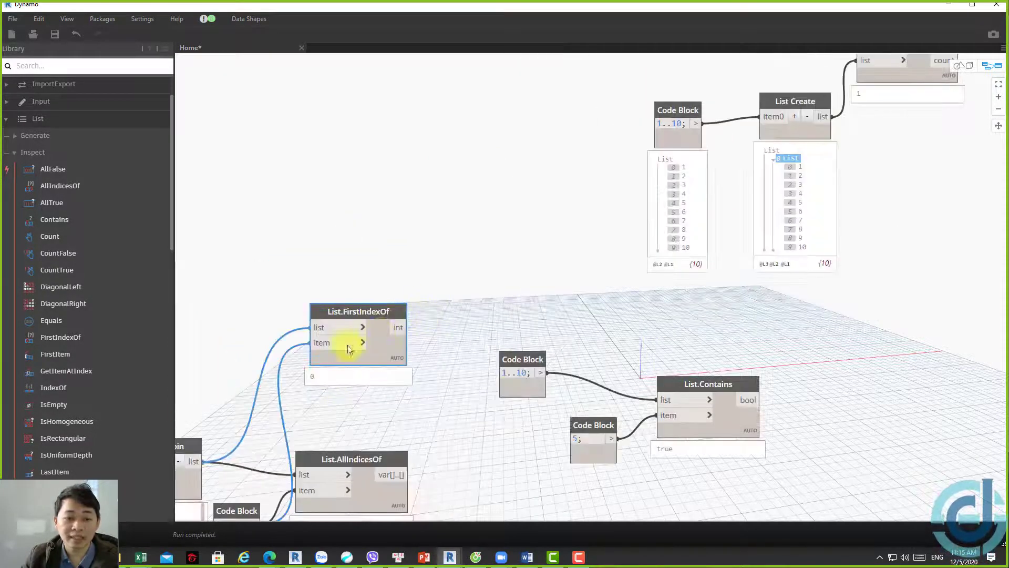
middle_drag(678, 121, 347, 364)
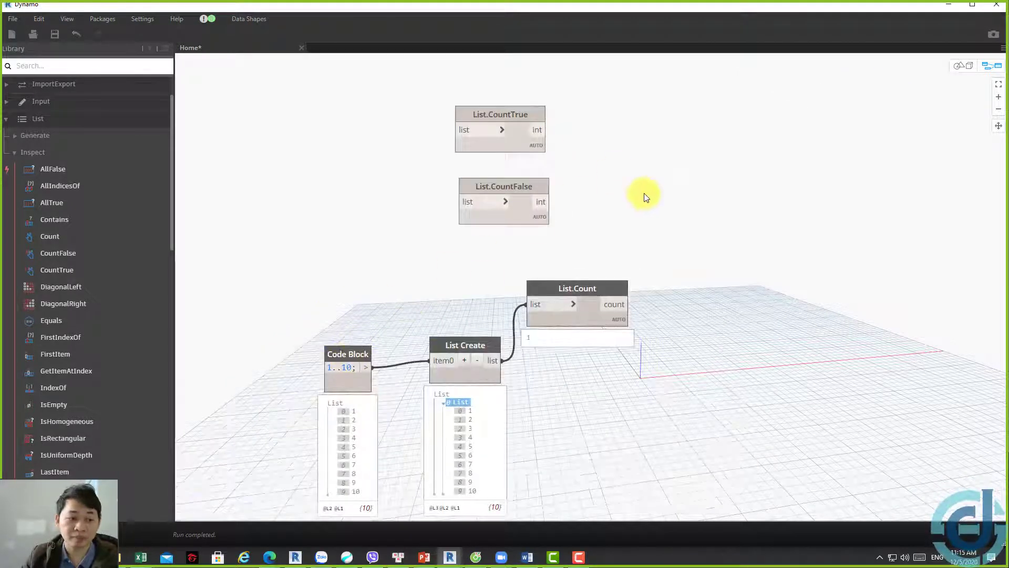
Box-select List.CountTrue and List.CountFalse and shift them slightly right
middle_drag(646, 197, 642, 211)
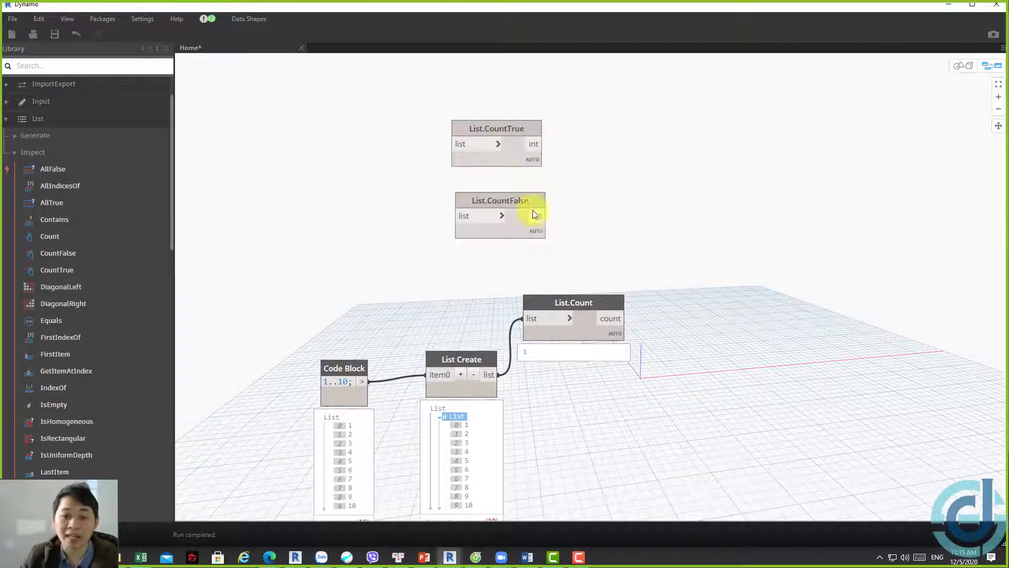
drag(623, 270, 451, 84)
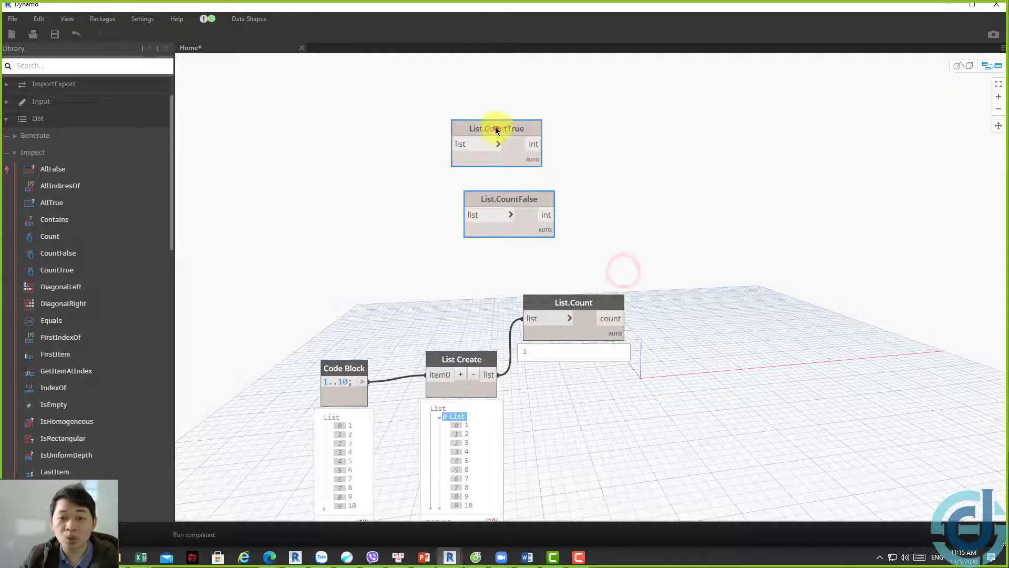
drag(497, 128, 535, 129)
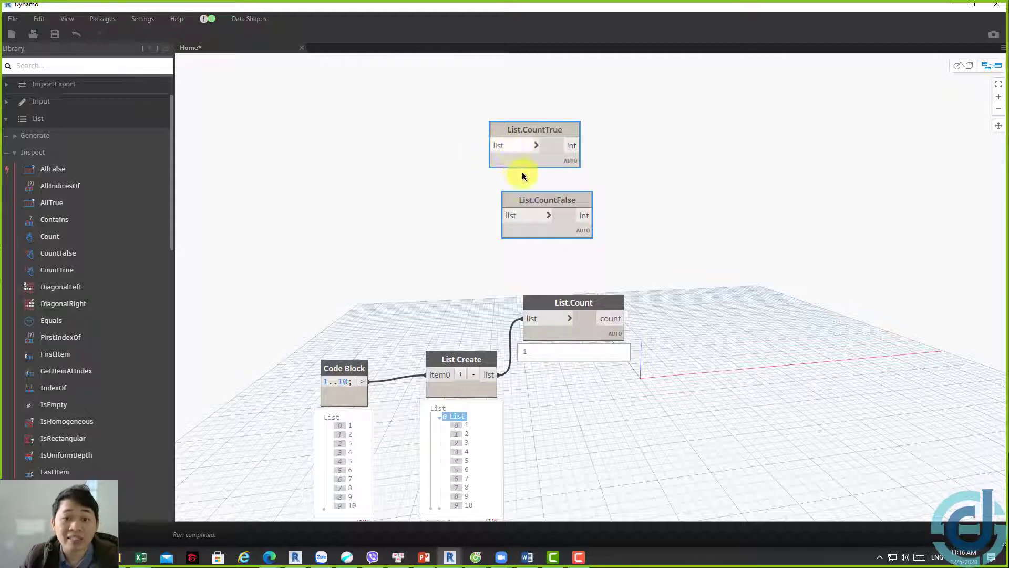
Demonstrate wiring the count nodes' list inputs, cancel it, and keep List Create feeding List.Count
scroll(477, 158, up, 3)
drag(500, 146, 403, 117)
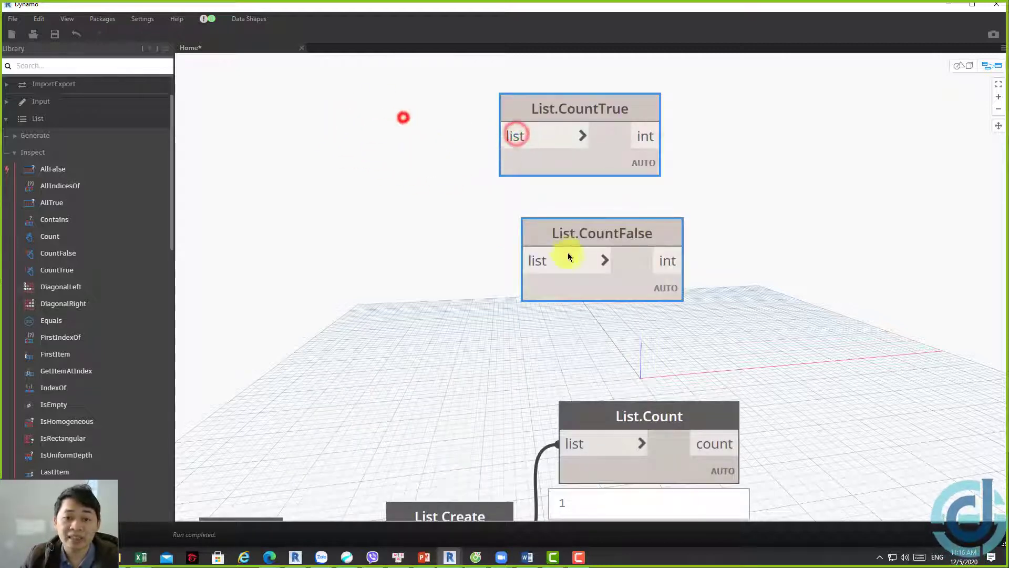
drag(566, 259, 331, 201)
click(383, 214)
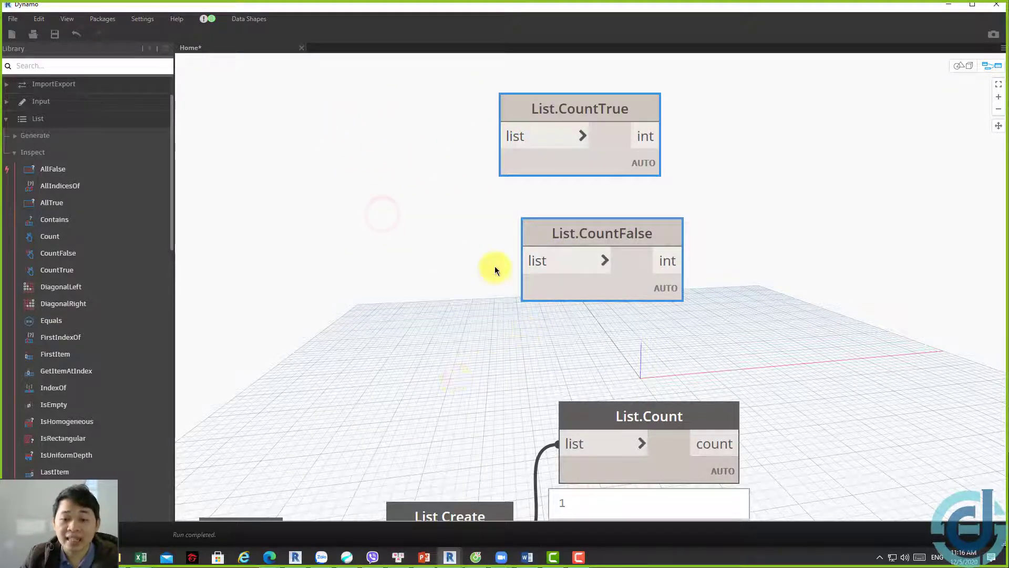
middle_drag(494, 266, 625, 238)
click(668, 233)
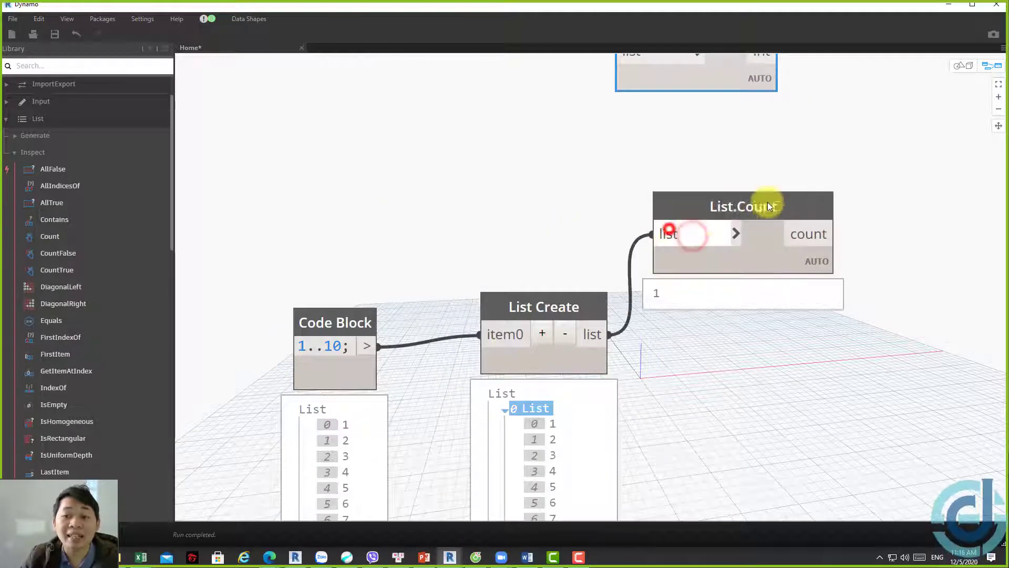
middle_drag(785, 194, 491, 318)
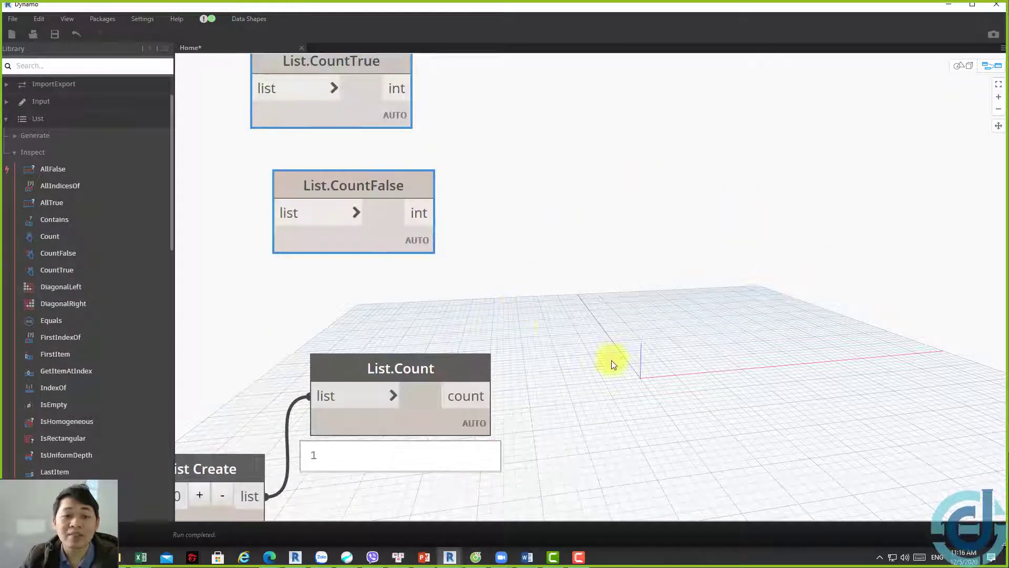
scroll(557, 321, down, 1)
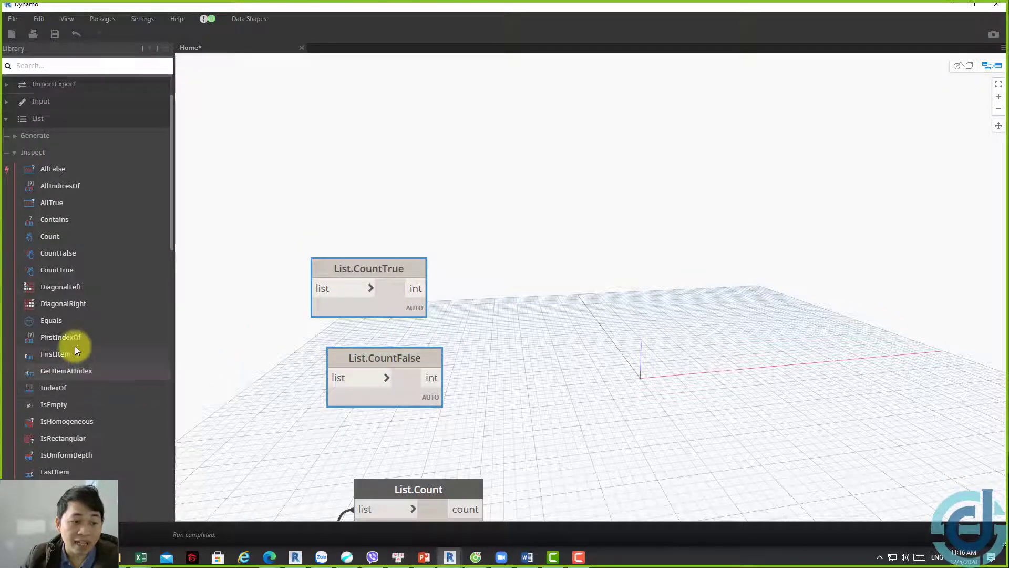
Place a List.GetItemAtIndex node and create a 1..10 code block
mouse_move(81, 370)
mouse_down()
mouse_move(683, 326)
mouse_move(653, 302)
mouse_up()
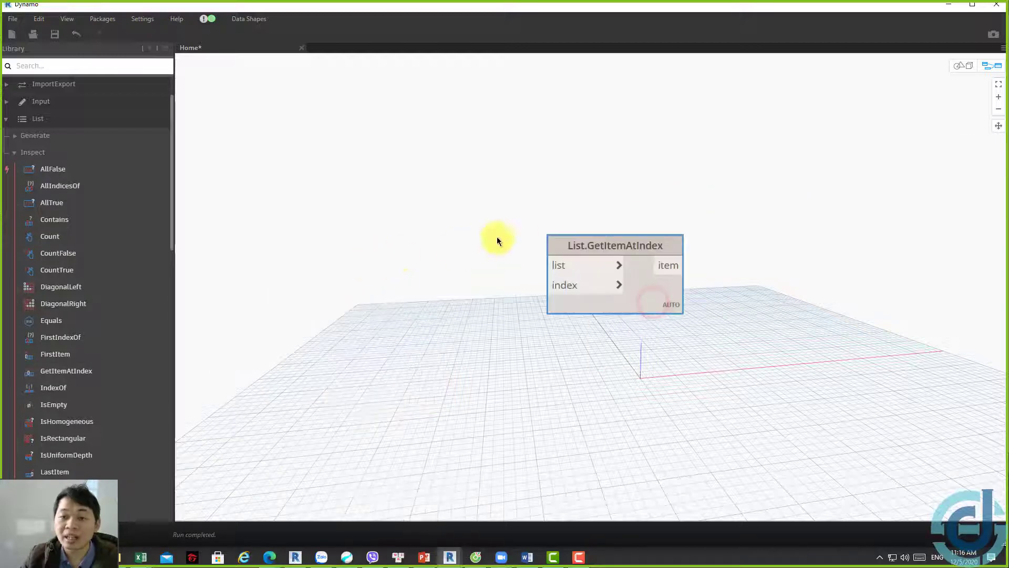
scroll(624, 237, up, 1)
scroll(624, 237, up, 2)
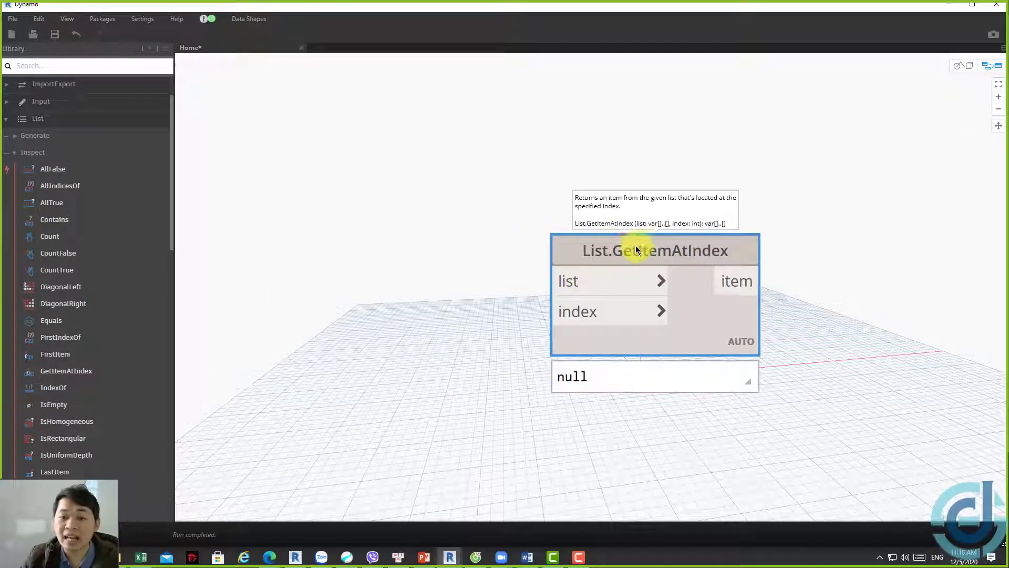
double_click(360, 252)
text(1..10)
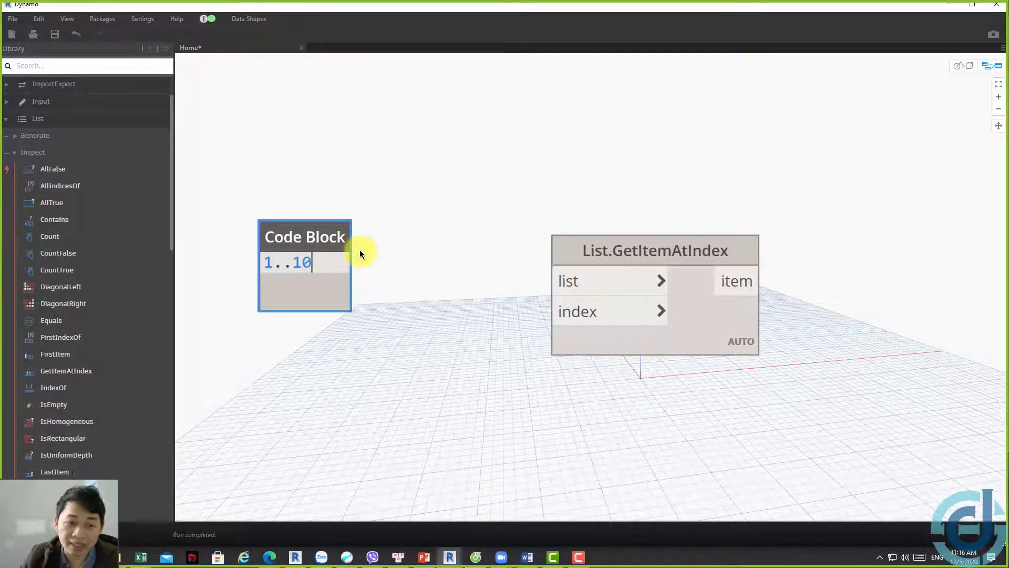
click(412, 224)
Add a List Create node with two item inputs and wire the 1..10 block to item0
right_click(382, 377)
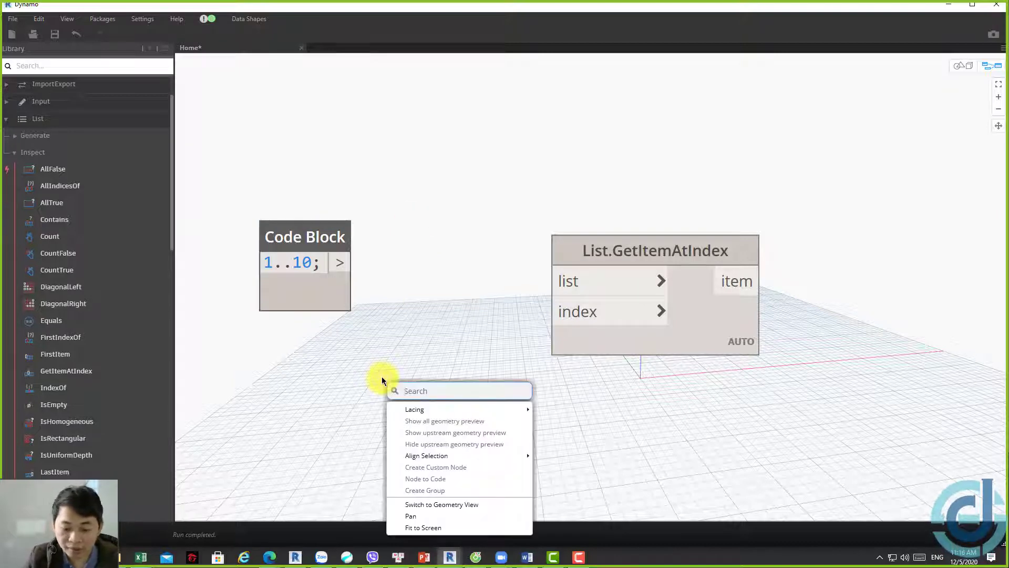
right_click(387, 308)
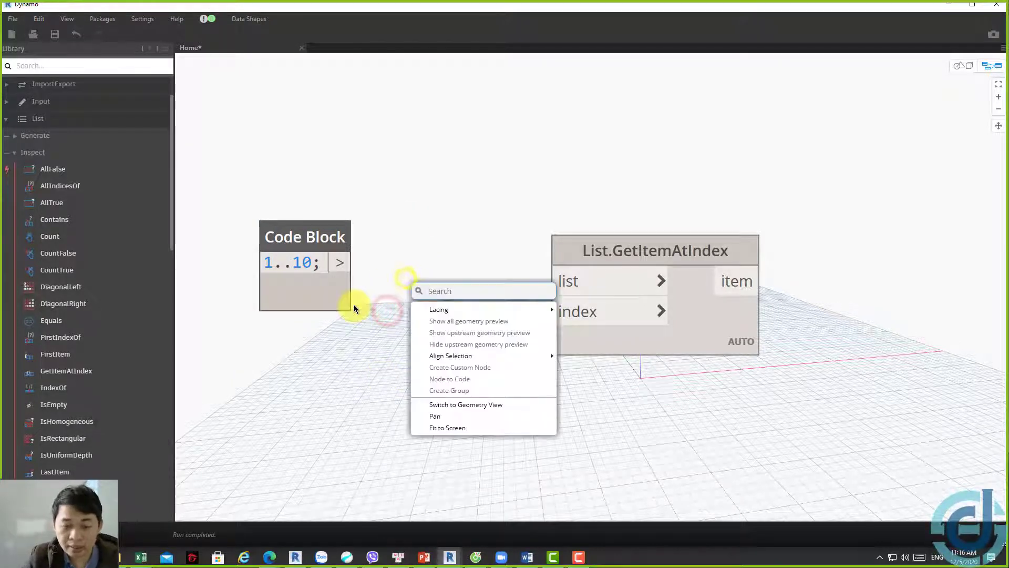
text(list)
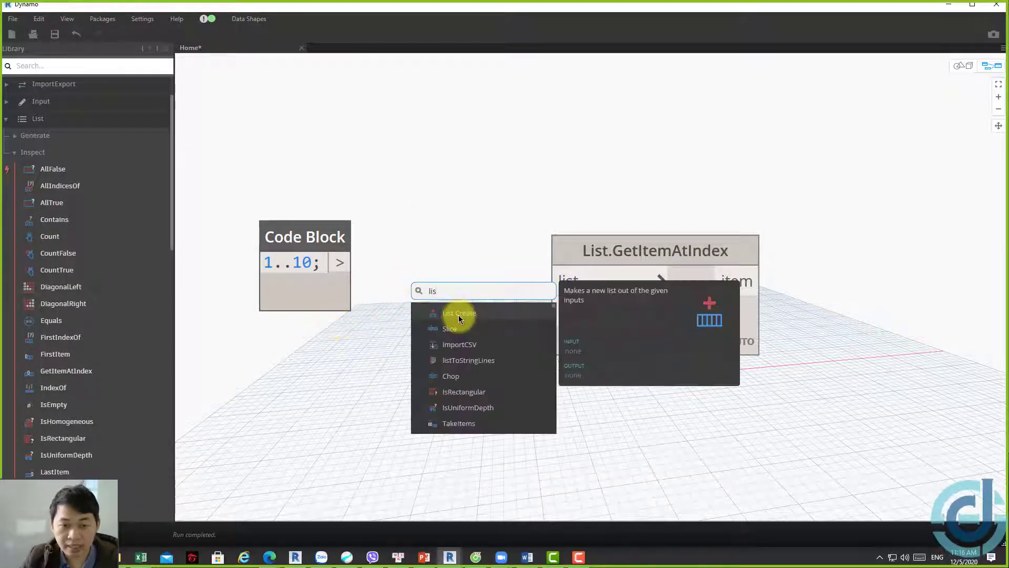
click(459, 314)
drag(484, 323, 416, 244)
drag(619, 248, 798, 221)
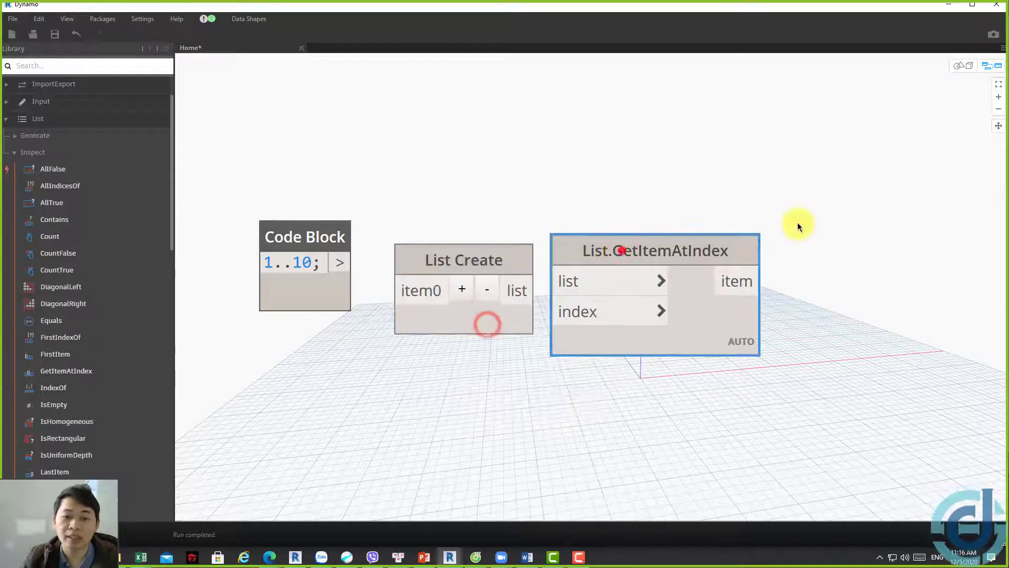
click(466, 288)
mouse_move(336, 262)
mouse_down()
mouse_move(401, 290)
mouse_move(355, 357)
mouse_up()
click(355, 358)
Duplicate the 1..10 code block and wire the copy into List Create's item1
click(293, 233)
key(ctrl+c)
key(ctrl+v)
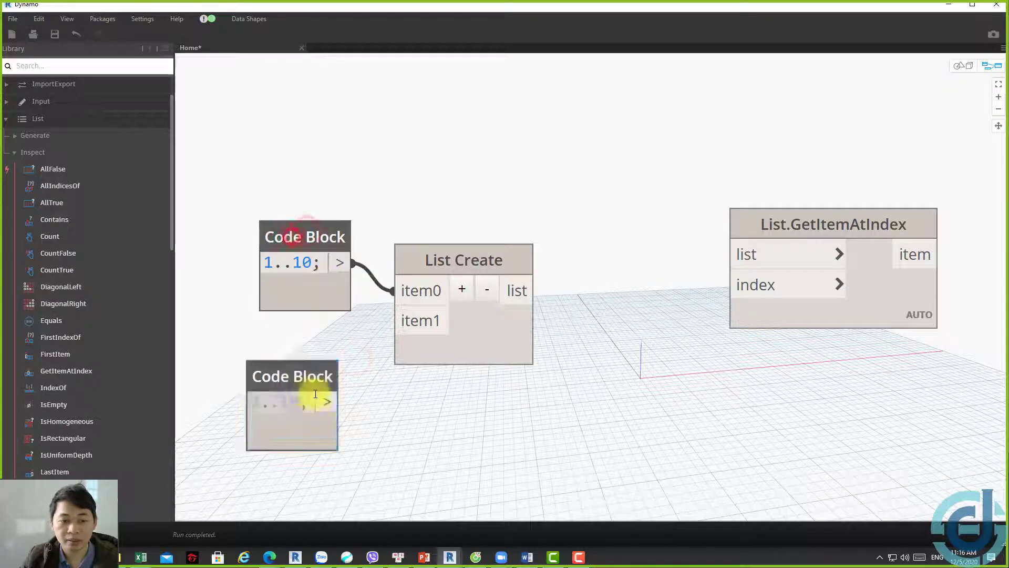
drag(324, 402, 405, 322)
click(488, 331)
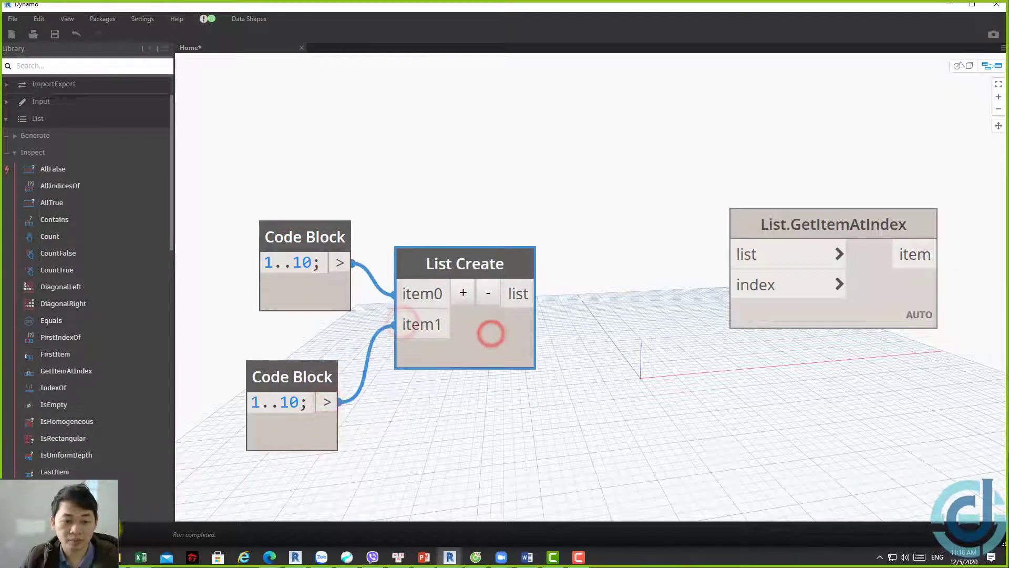
middle_drag(561, 355, 469, 247)
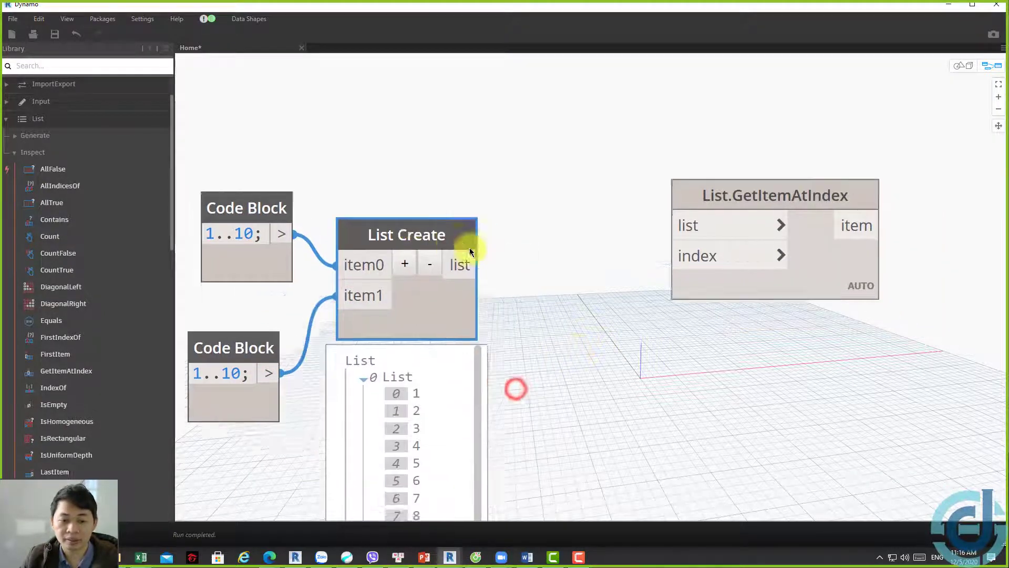
scroll(479, 295, down, 2)
scroll(479, 295, down, 2)
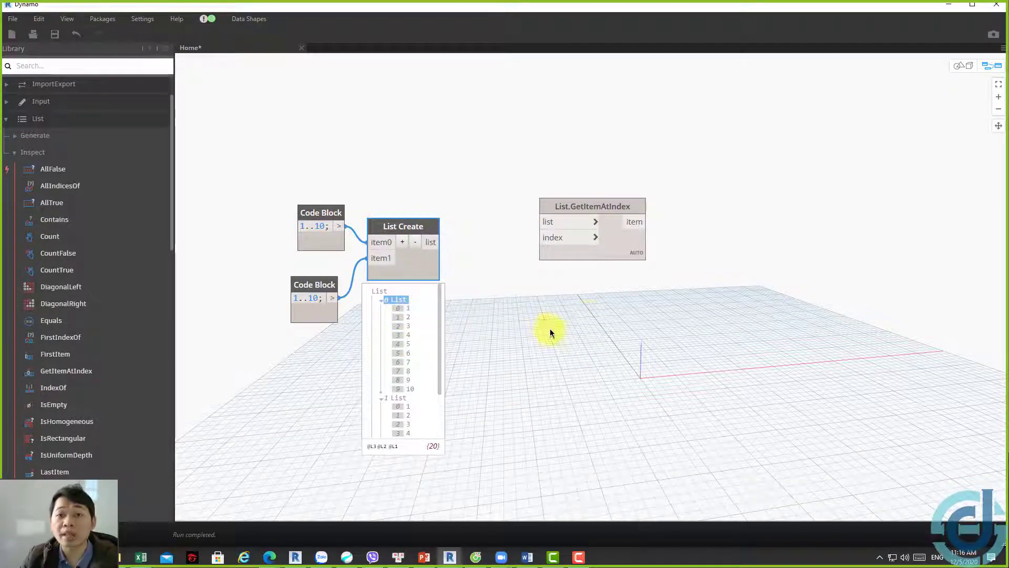
Reposition List.GetItemAtIndex and point out value 3 at index 2 of the first list
drag(619, 253, 619, 262)
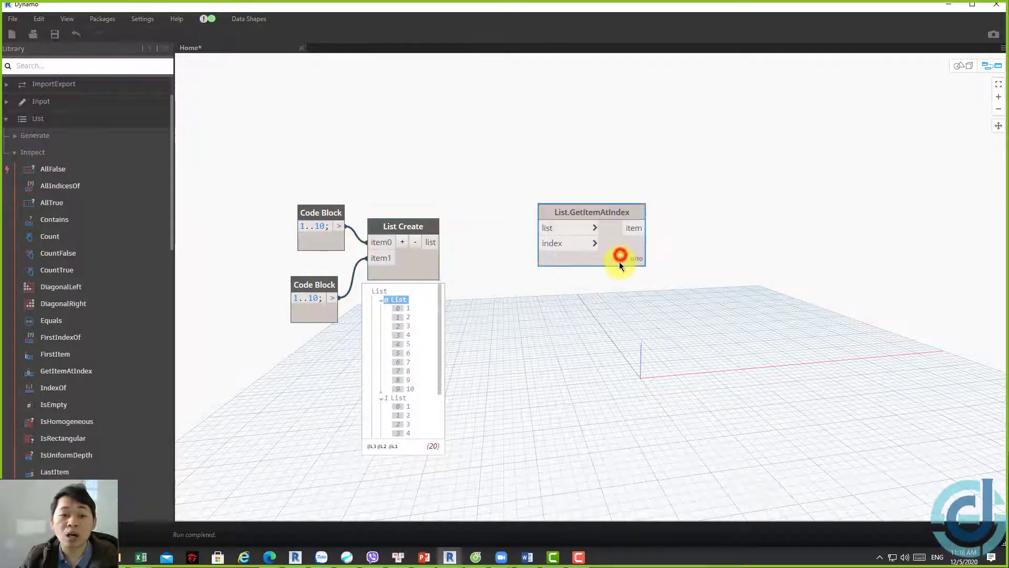
mouse_move(404, 362)
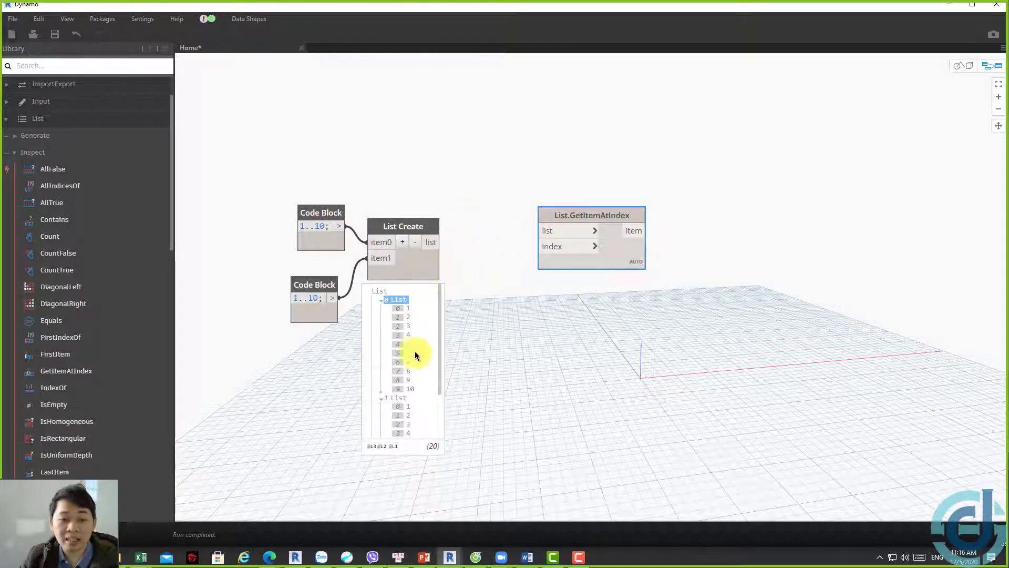
scroll(446, 314, up, 2)
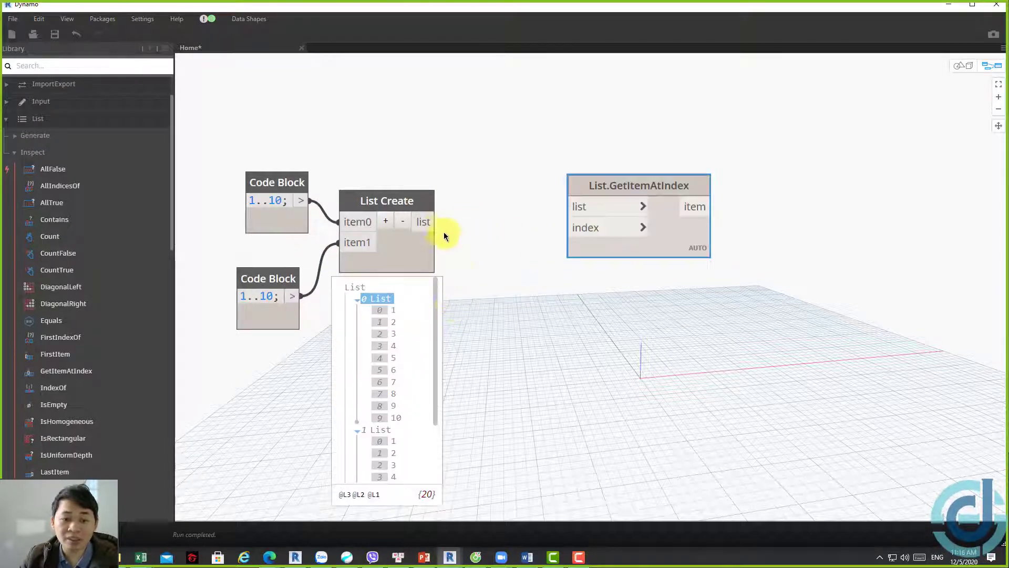
click(395, 334)
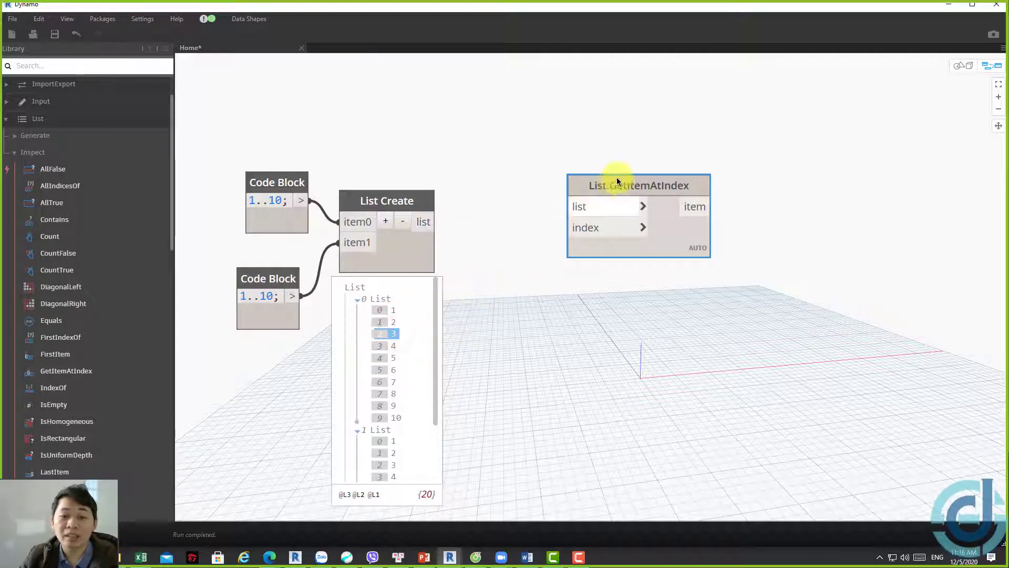
drag(620, 181, 765, 218)
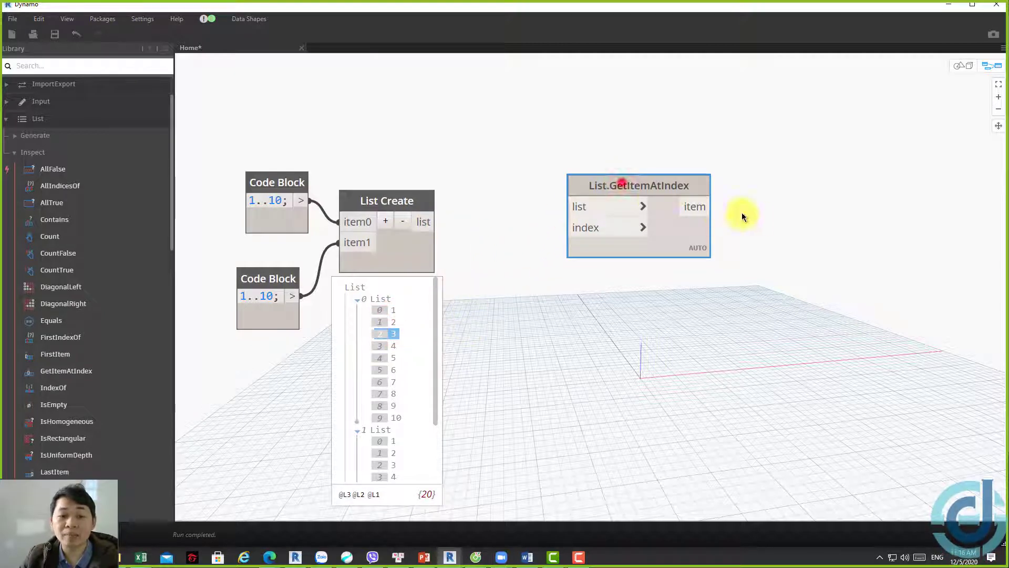
Create a code block reading lst[0][0..2];
double_click(580, 155)
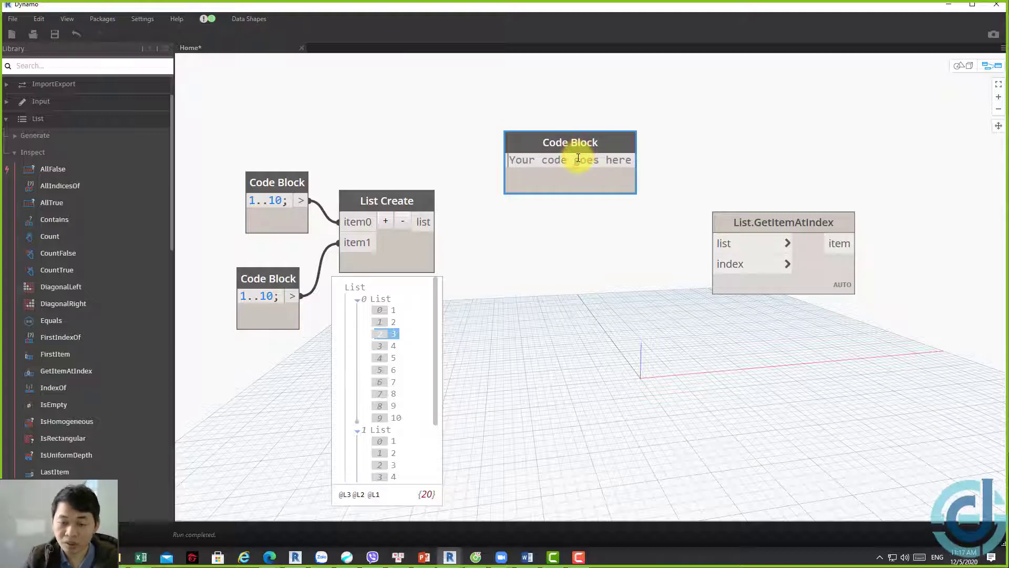
text(lst)
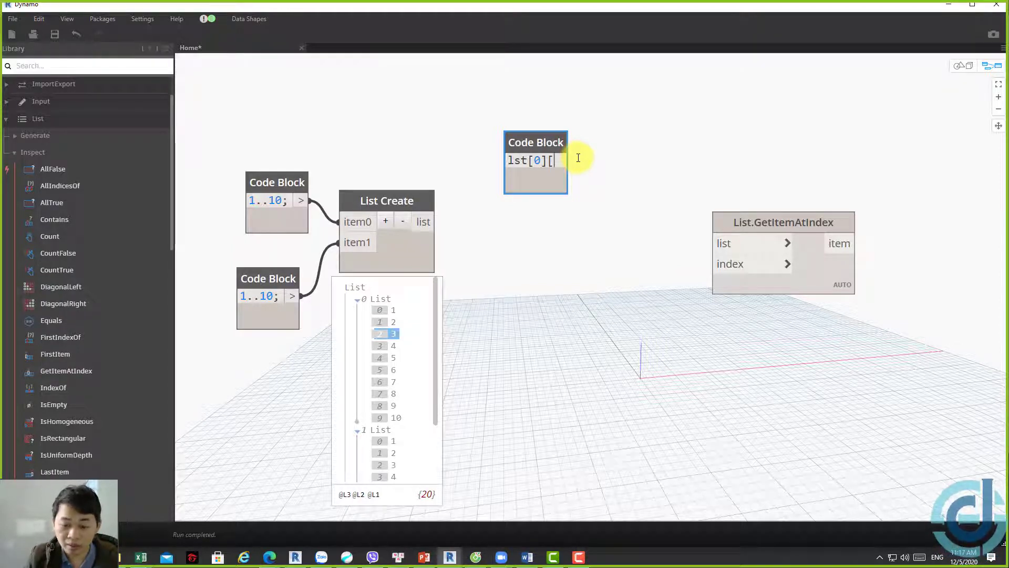
text(..2])
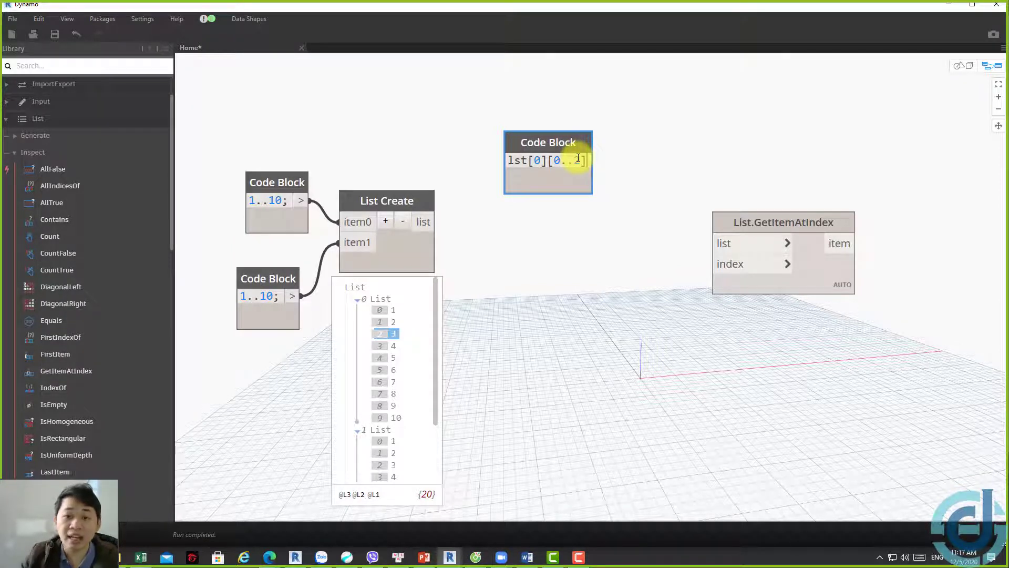
click(535, 248)
click(370, 299)
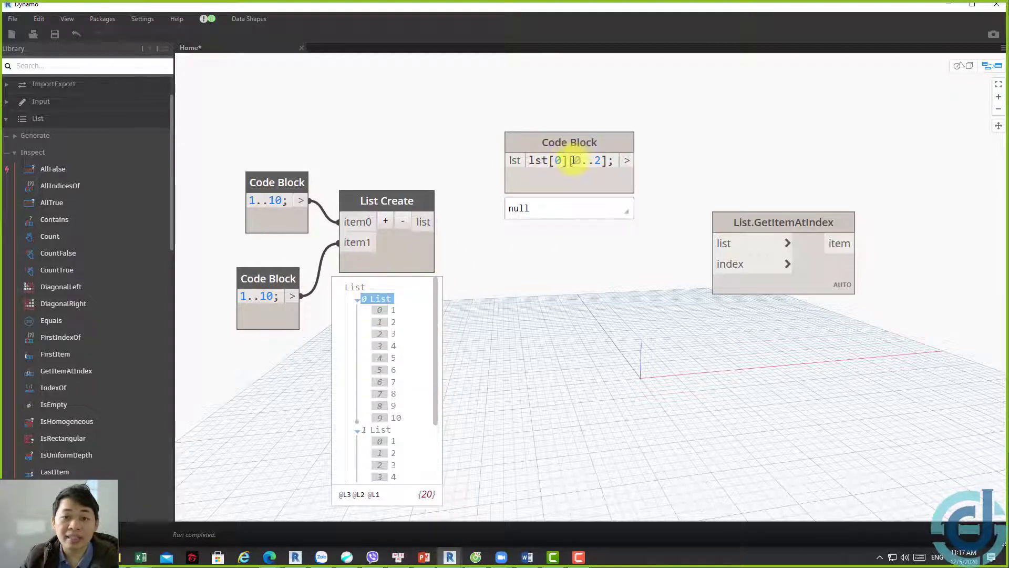
drag(577, 161, 602, 168)
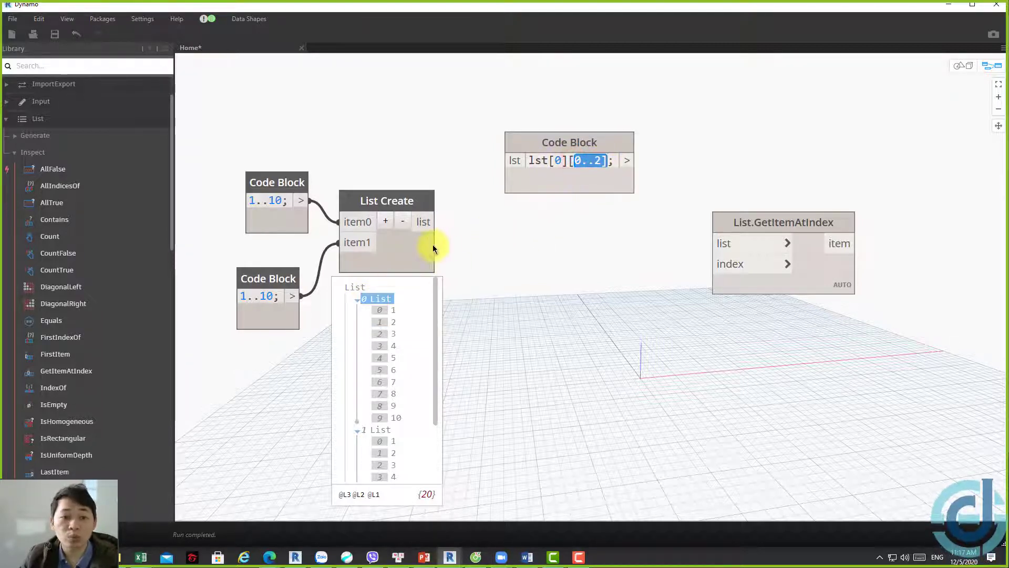
Wire List Create's output into the lst input, showing 1, 2, 3, and move the block above
click(423, 223)
click(507, 161)
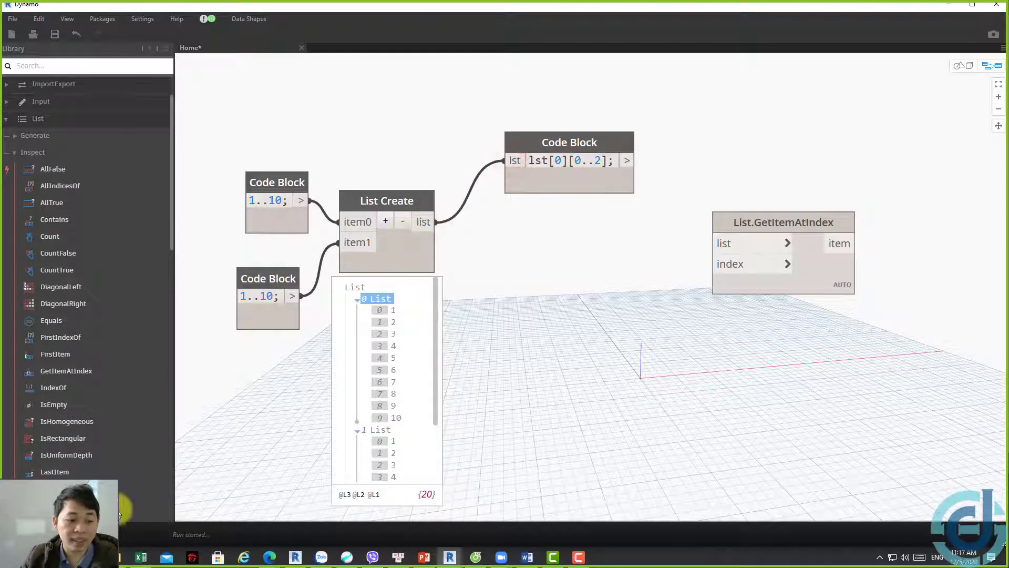
click(619, 209)
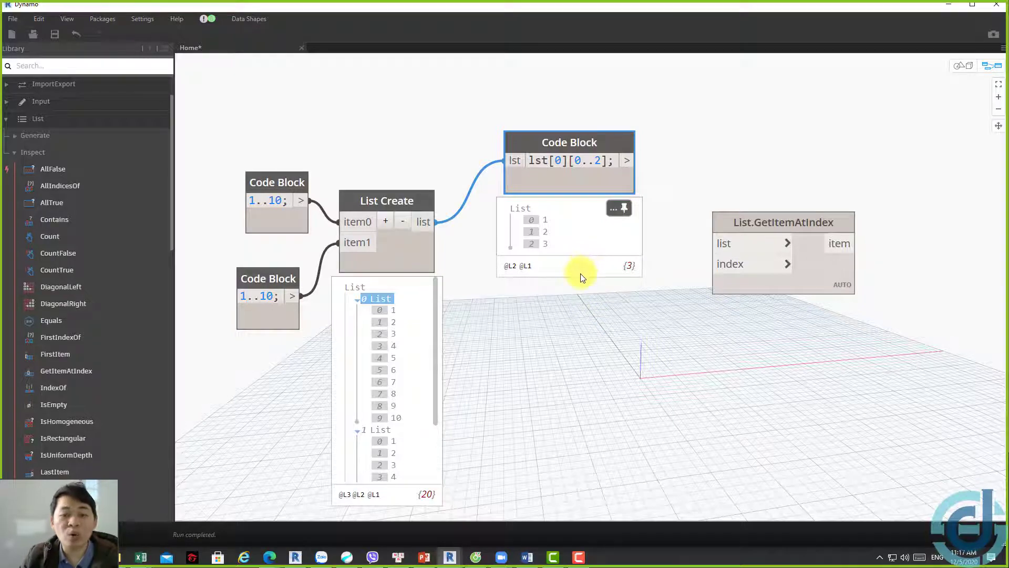
middle_drag(598, 268, 583, 420)
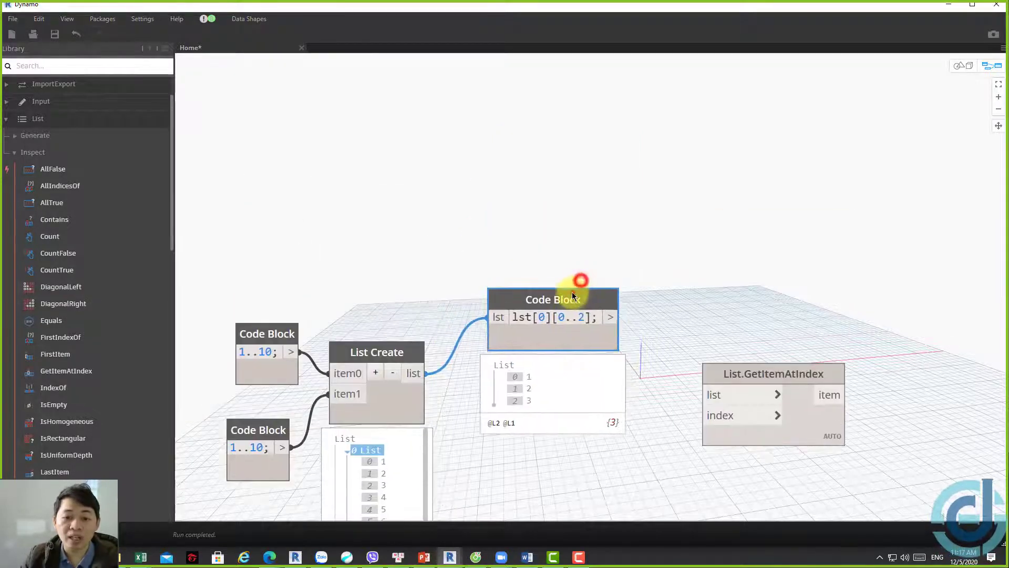
drag(573, 291, 589, 178)
Tidy the layout of the lst[0][0..2] code block and List.GetItemAtIndex node
middle_drag(481, 518, 499, 339)
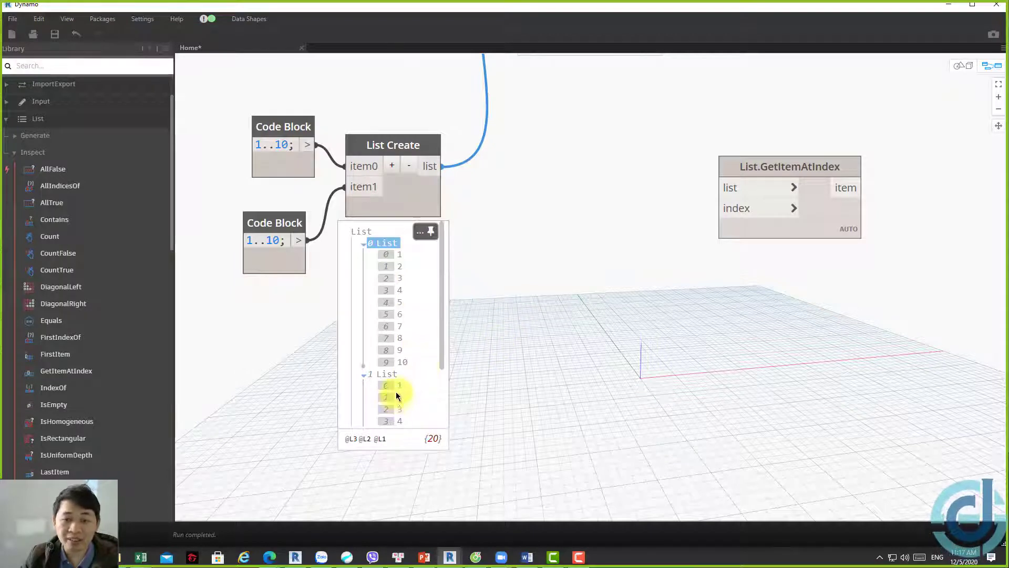
middle_drag(530, 225, 536, 398)
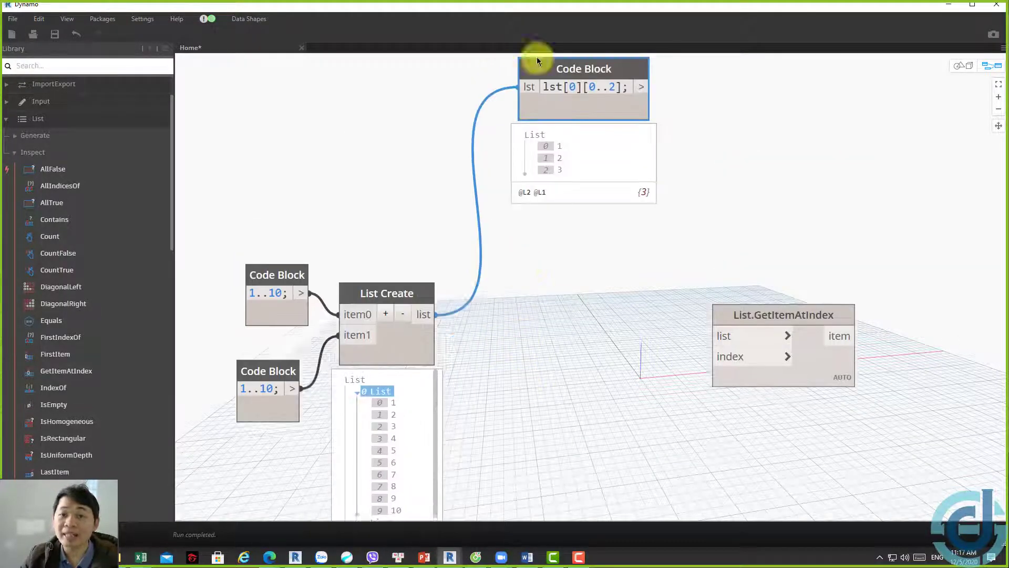
drag(768, 339, 729, 299)
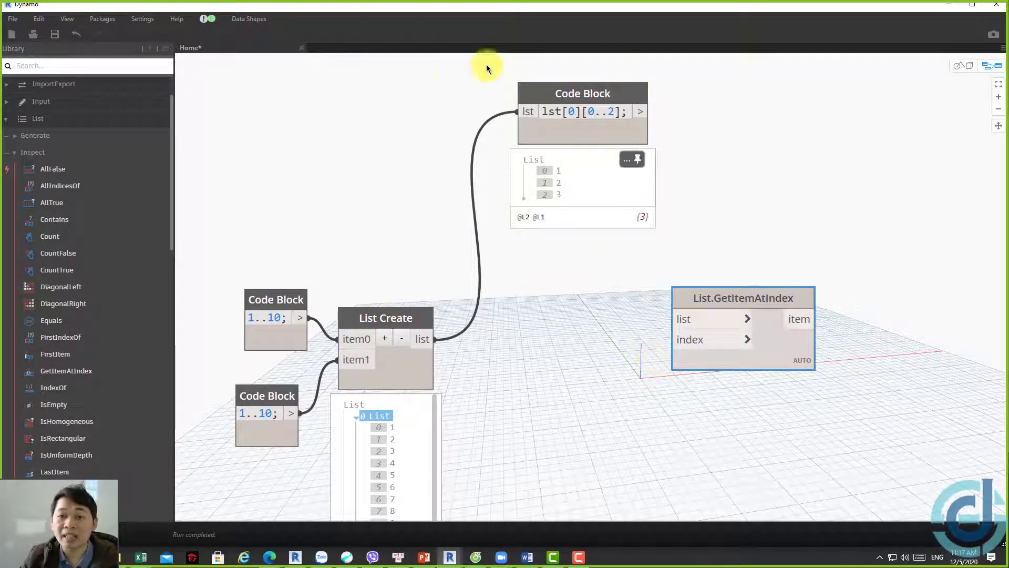
mouse_move(600, 93)
mouse_down()
mouse_move(618, 112)
mouse_move(601, 82)
mouse_move(562, 100)
mouse_up()
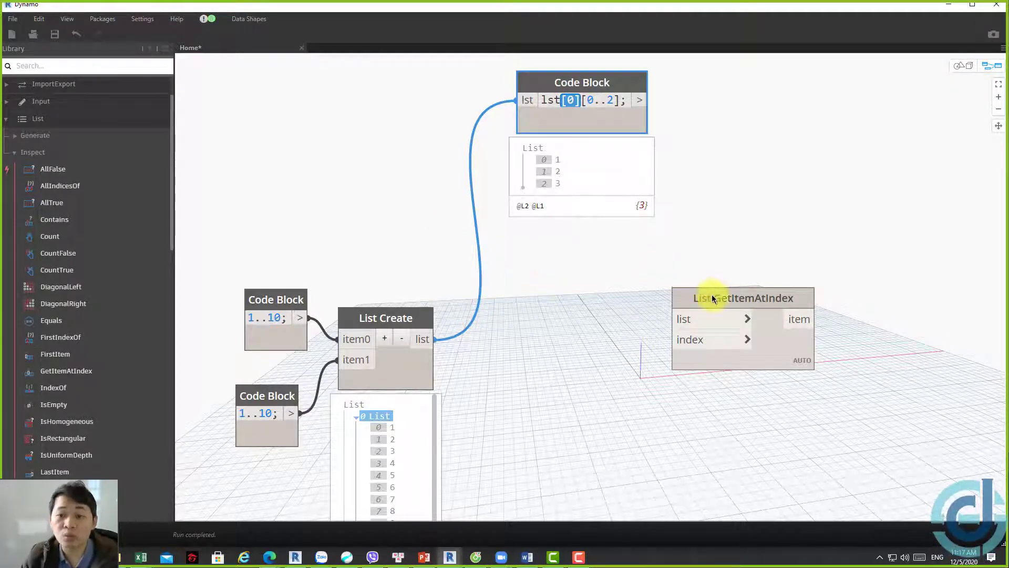
drag(713, 297, 742, 285)
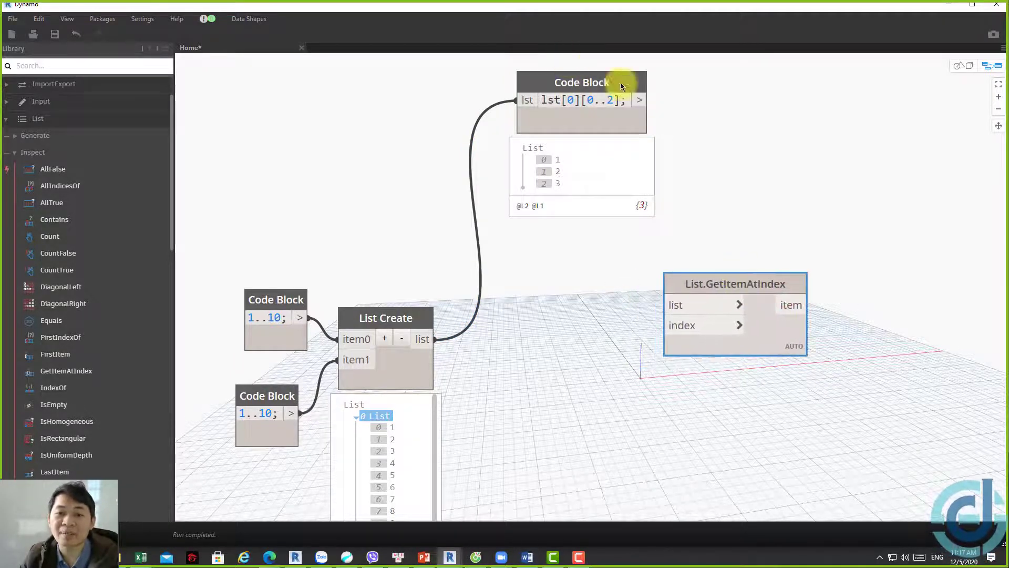
Wire List Create's nested output into List.GetItemAtIndex's list input
drag(736, 283, 749, 277)
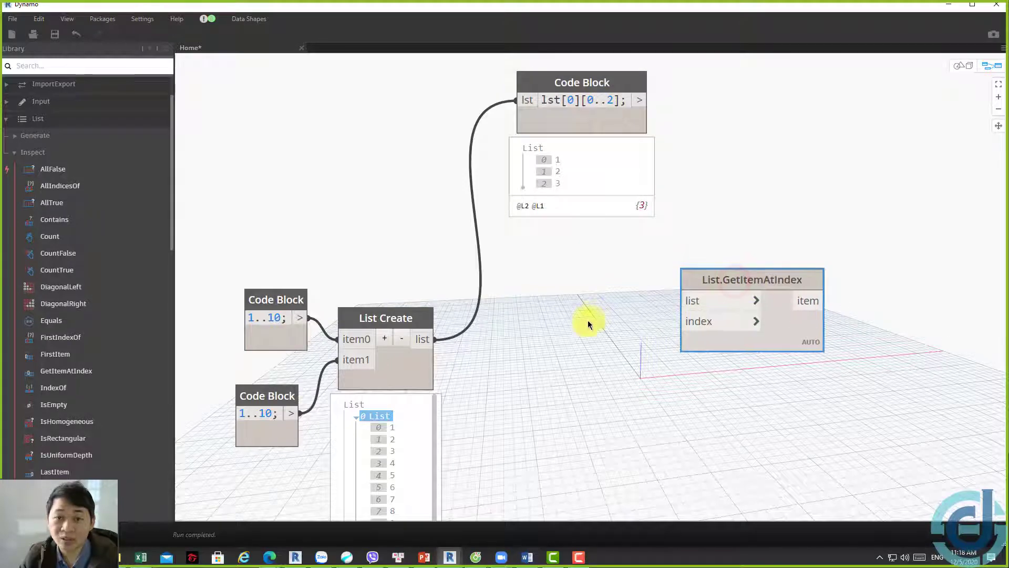
mouse_move(587, 320)
middle_down()
mouse_move(617, 245)
mouse_move(579, 257)
middle_up()
scroll(617, 248, down, 1)
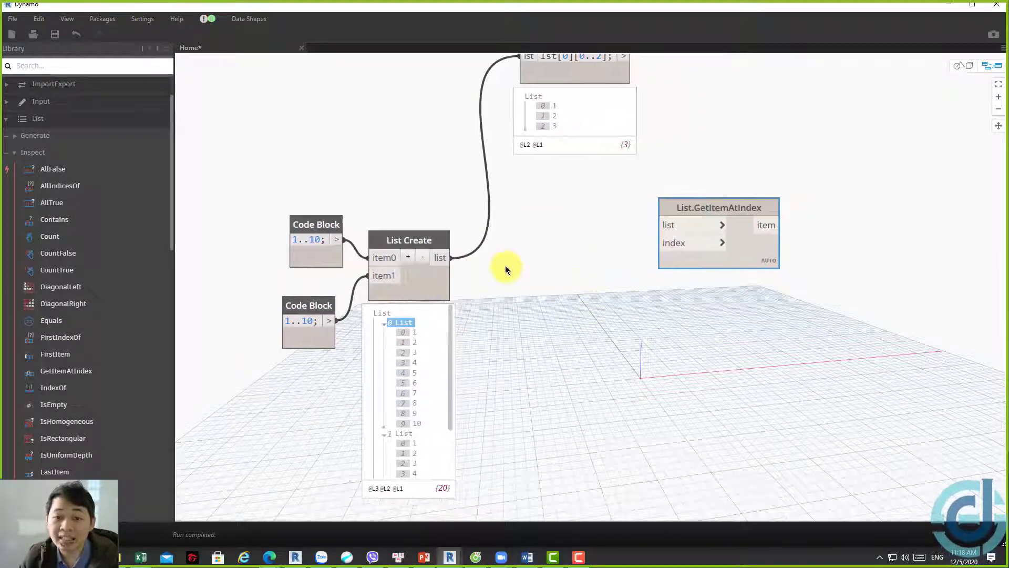
click(450, 258)
click(659, 225)
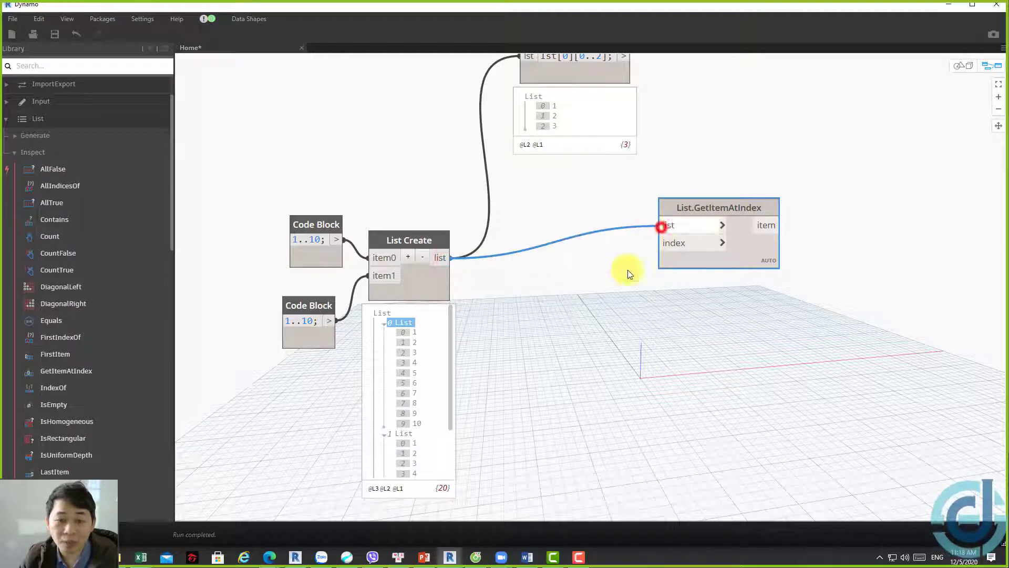
Add a 0..2 code block and connect it to GetItemAtIndex's index input
double_click(574, 299)
text(0..2)
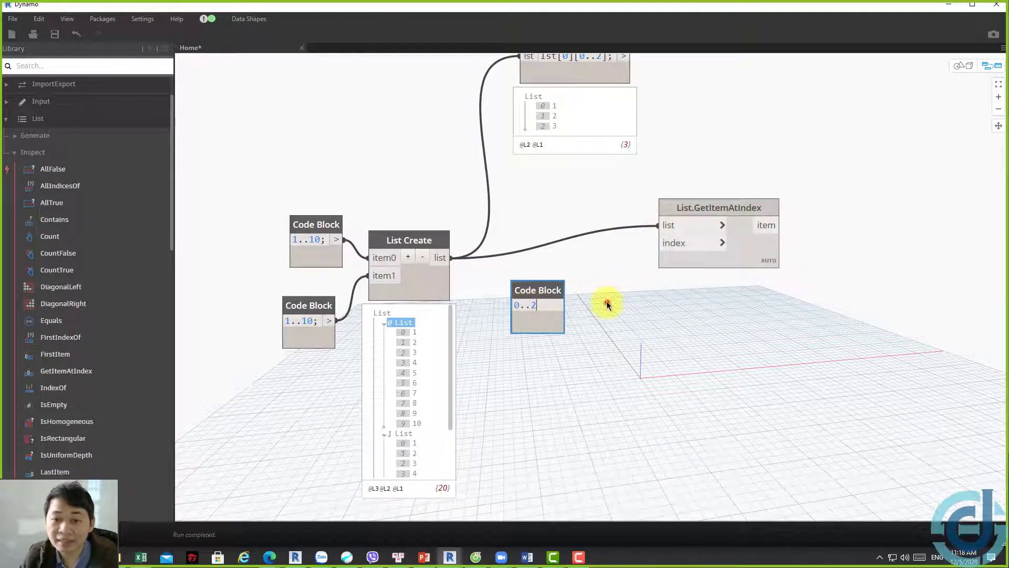
click(607, 305)
click(660, 243)
click(561, 306)
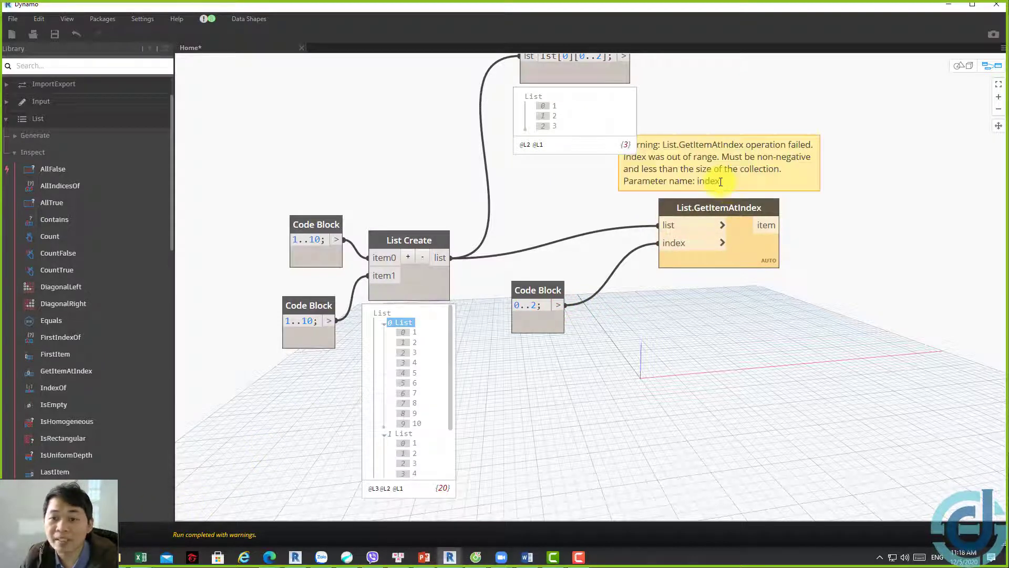
drag(720, 209, 741, 267)
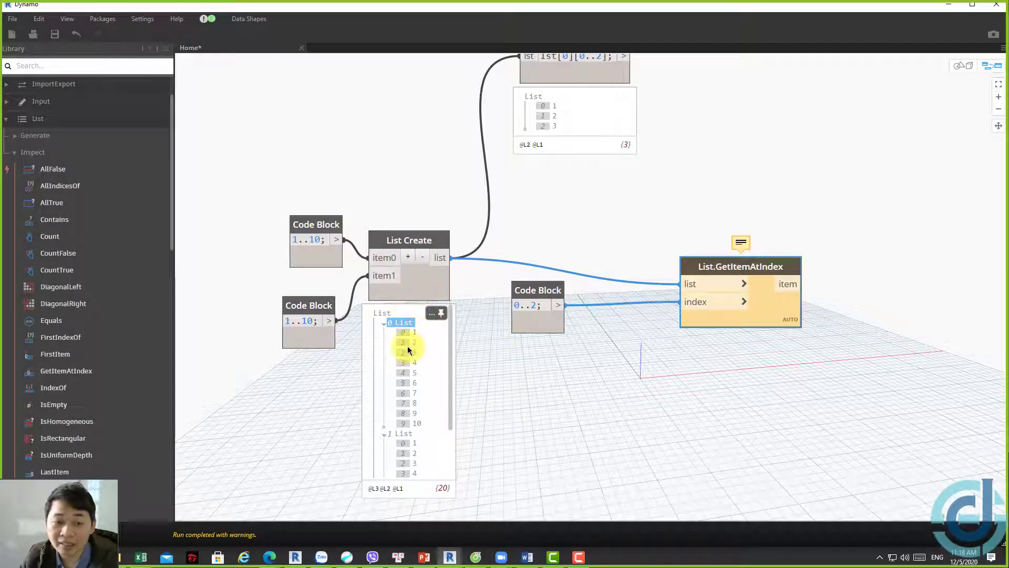
mouse_move(408, 395)
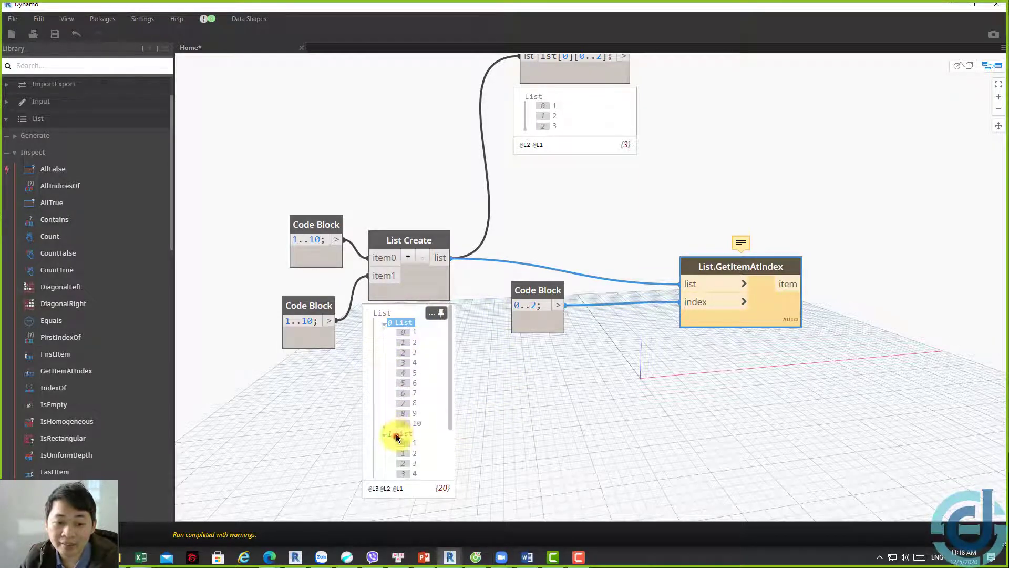
click(396, 433)
click(405, 322)
click(401, 432)
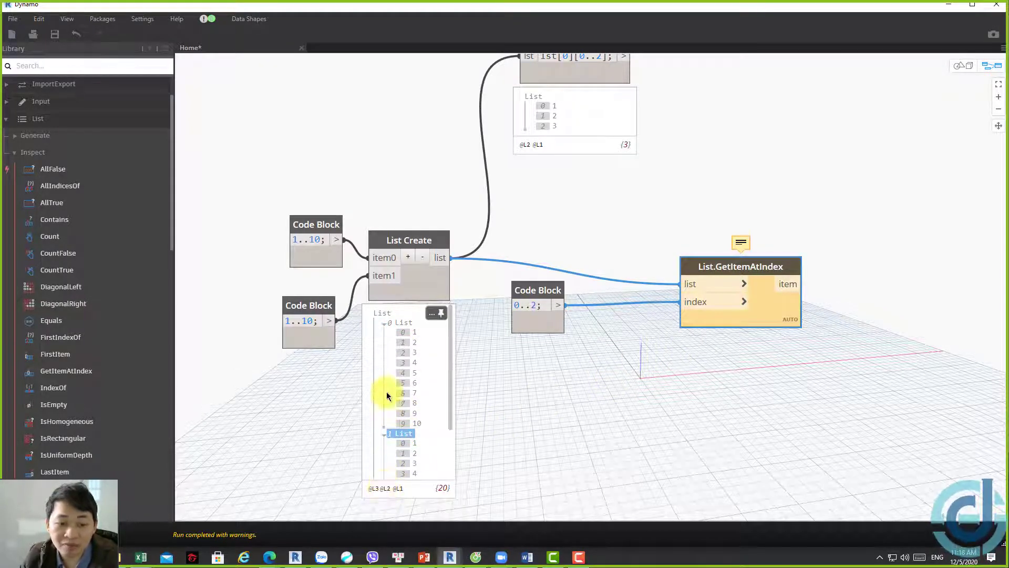
click(388, 322)
click(397, 432)
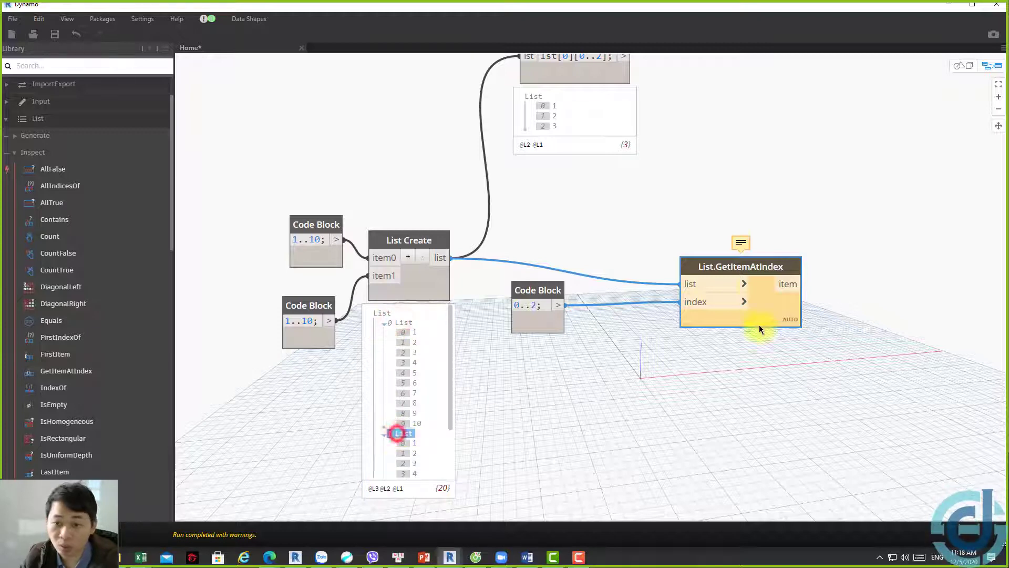
click(747, 287)
click(766, 423)
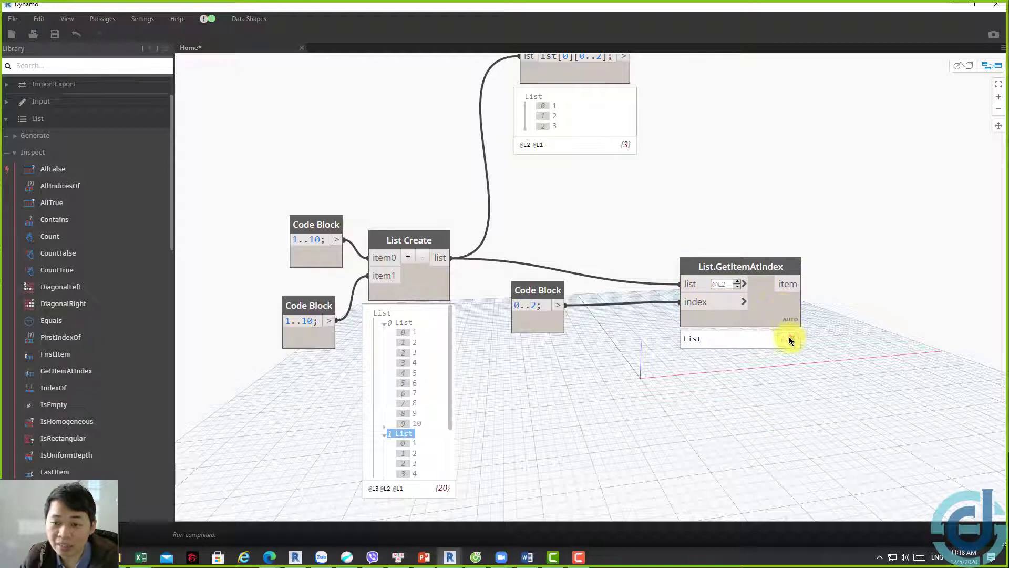
Move GetItemAtIndex up-left and compare its first sub-list with List Create's preview
drag(782, 316, 741, 278)
click(881, 347)
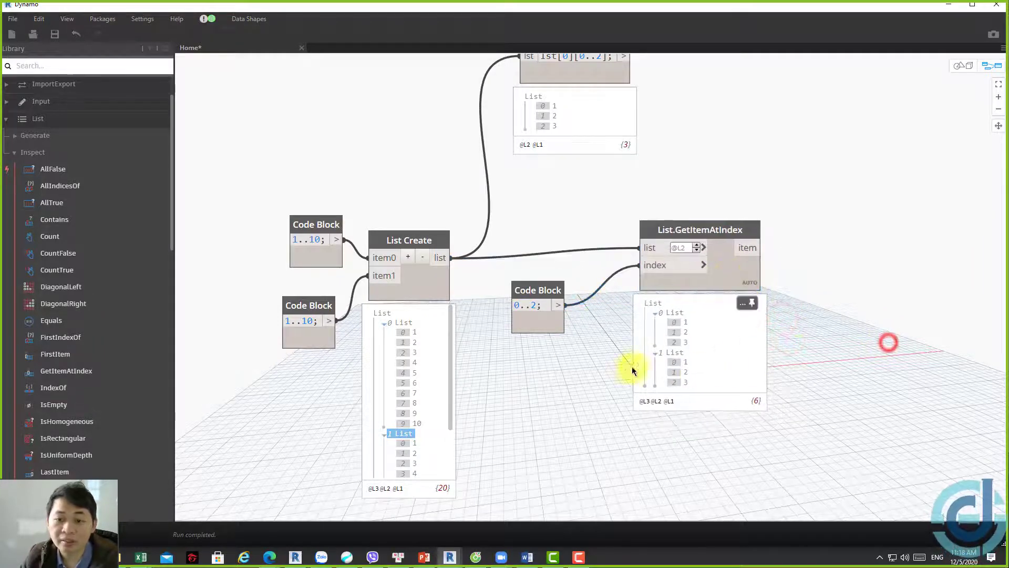
mouse_move(698, 351)
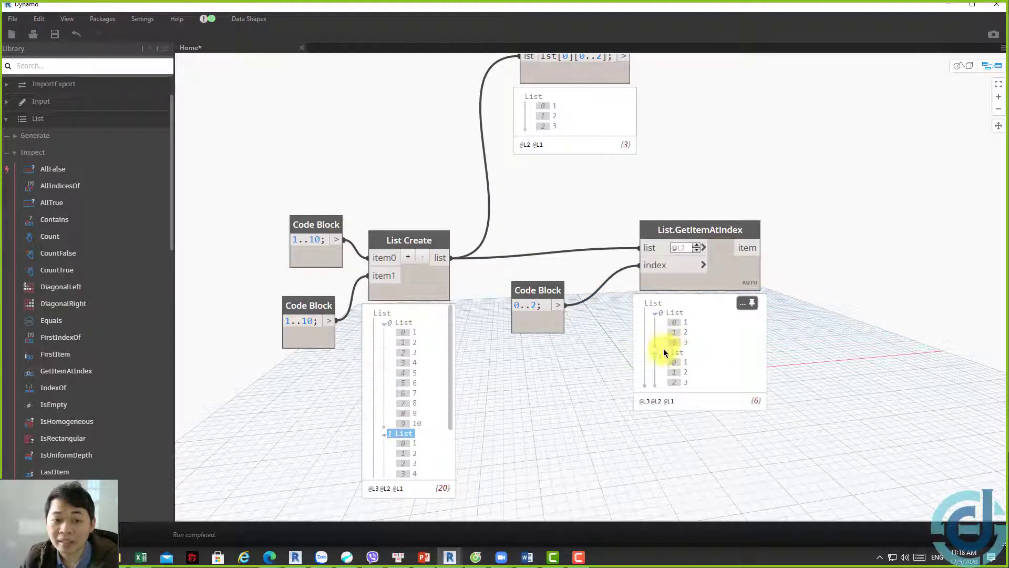
scroll(604, 126, up, 5)
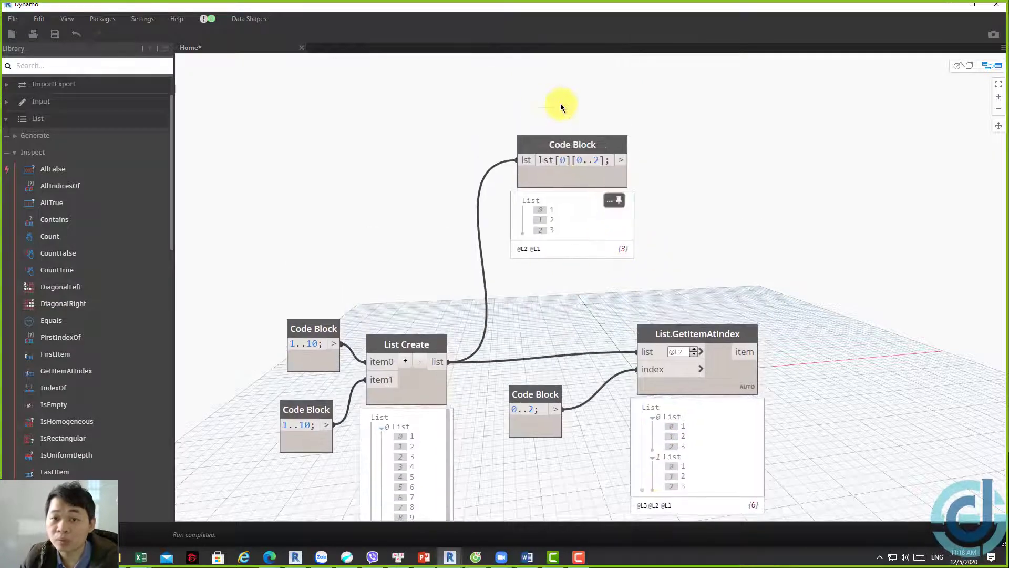
scroll(554, 190, down, 5)
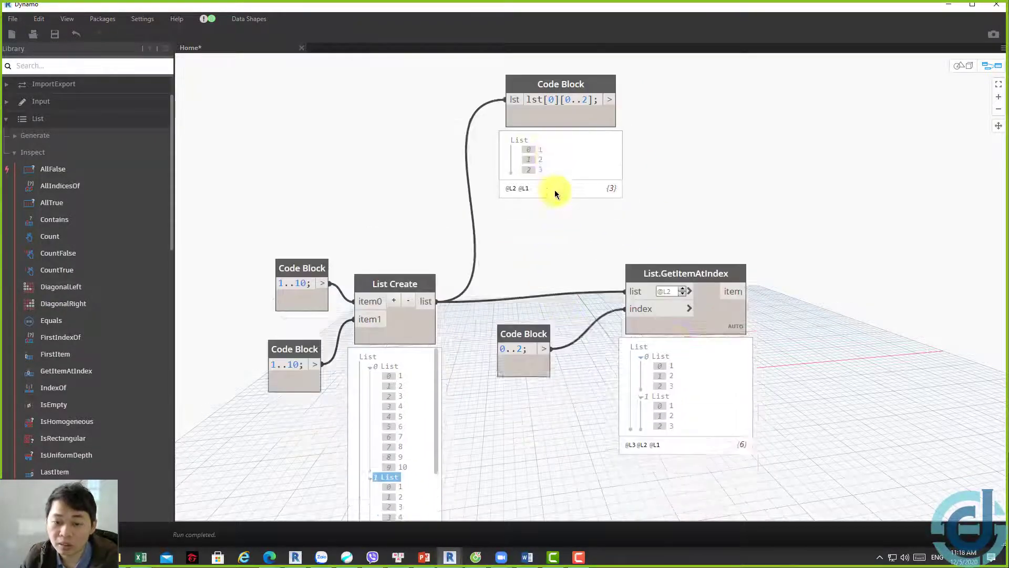
click(664, 292)
click(389, 301)
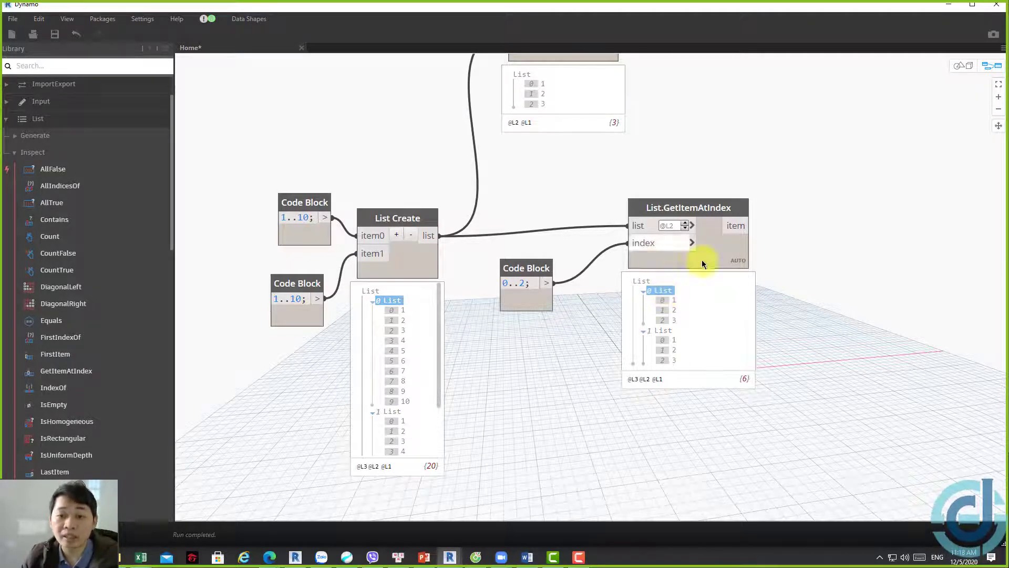
Box-select the 0..2 code block with GetItemAtIndex and reposition both nodes together
drag(899, 407, 503, 170)
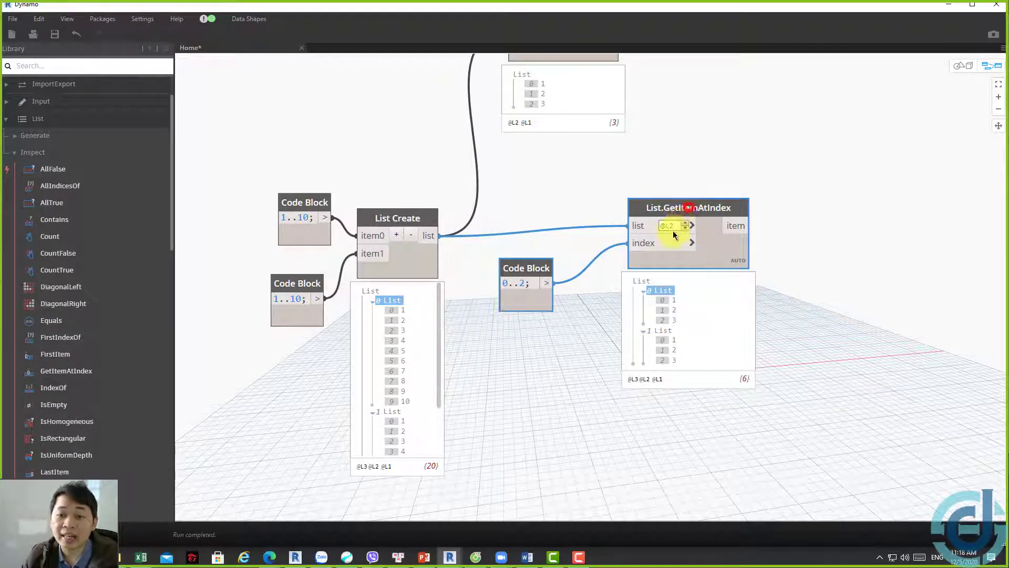
drag(686, 207, 649, 235)
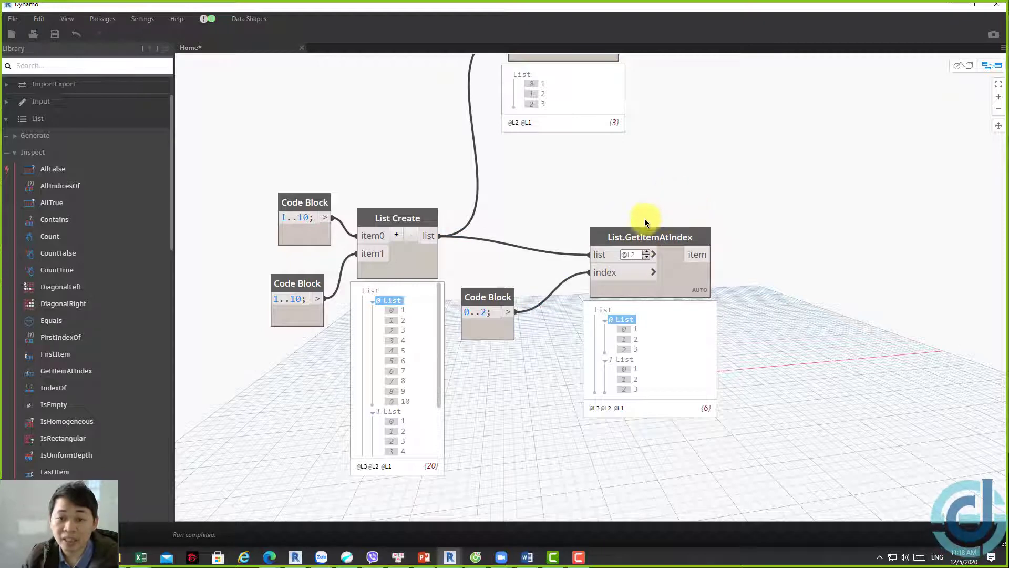
drag(661, 238, 639, 227)
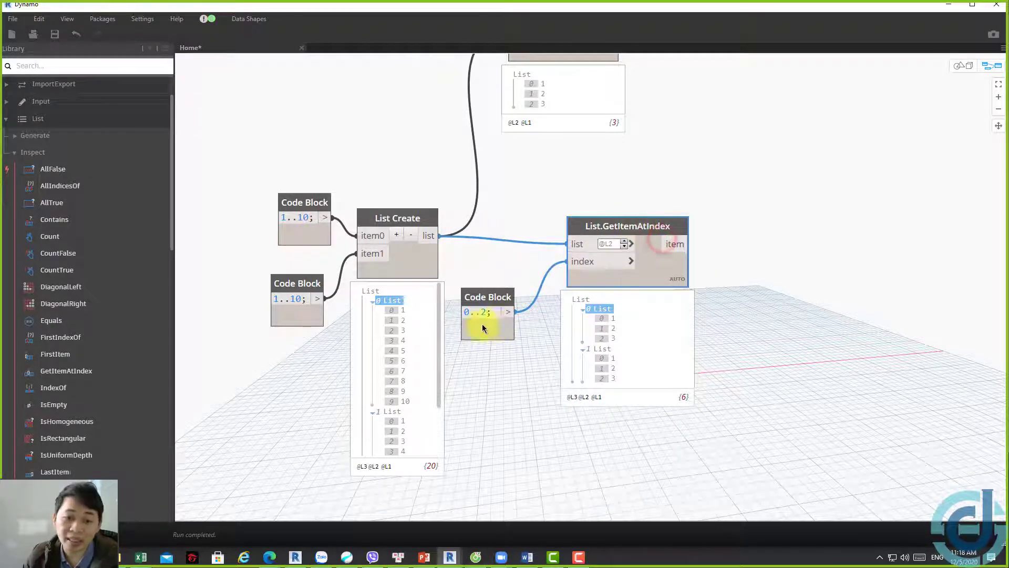
drag(487, 314, 466, 322)
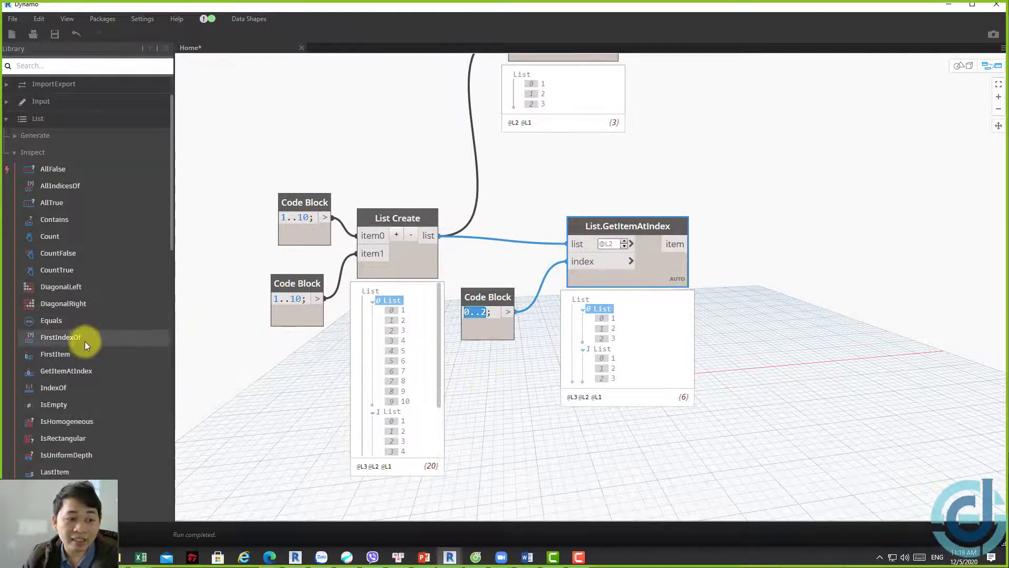
scroll(85, 374, down, 2)
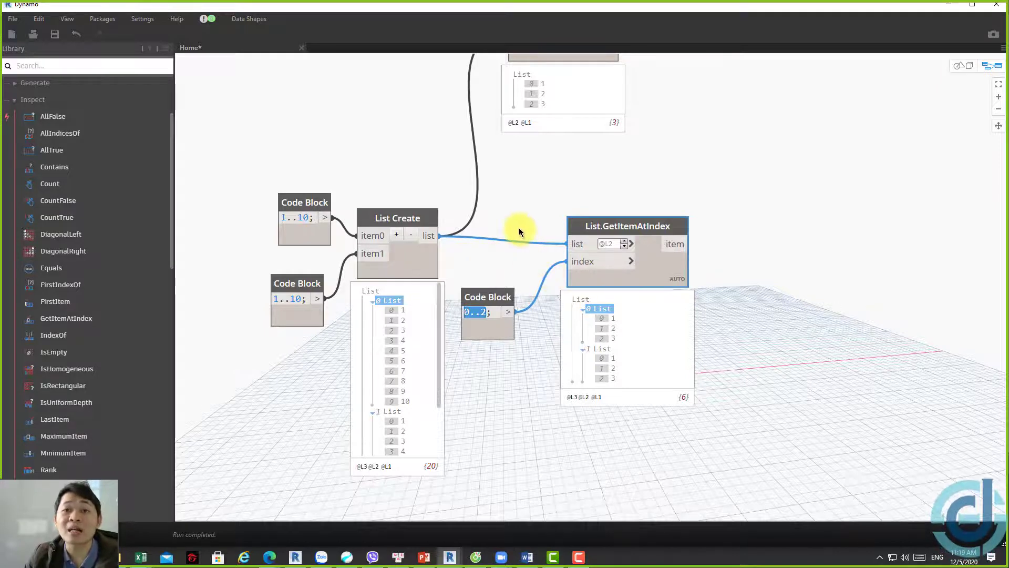
scroll(514, 225, down, 5)
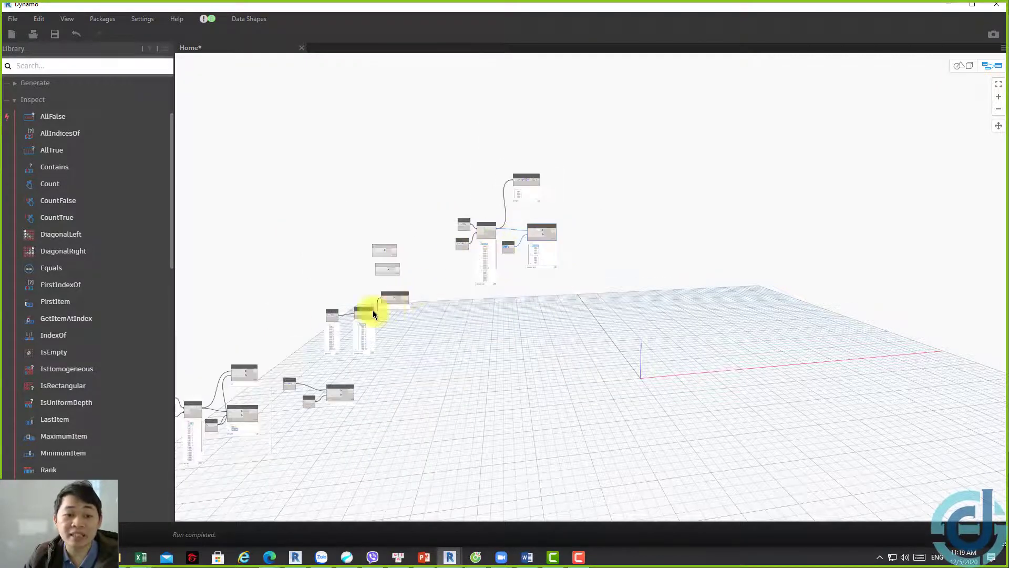
scroll(604, 205, up, 2)
scroll(487, 293, up, 1)
scroll(563, 219, up, 2)
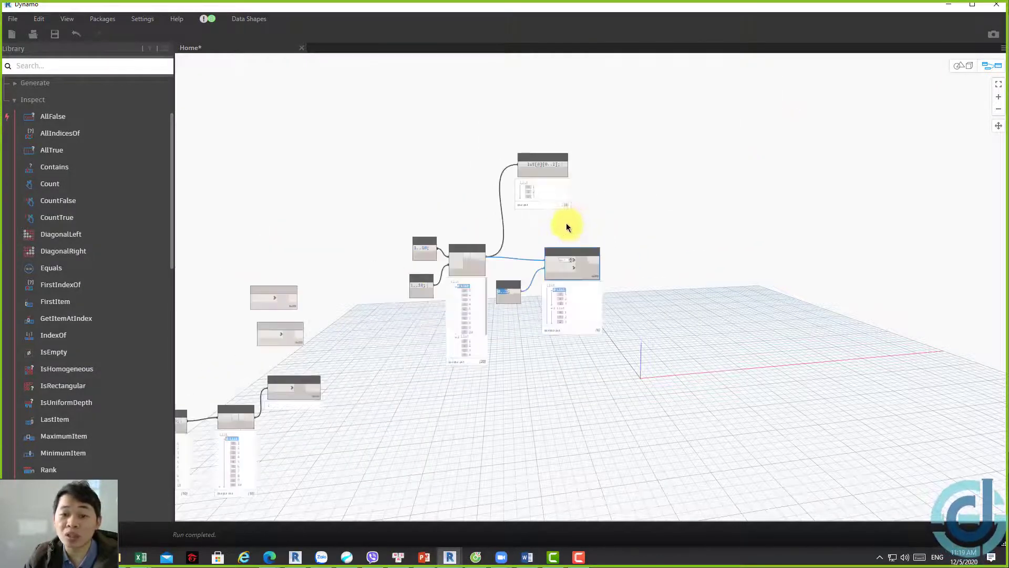
scroll(613, 237, up, 2)
scroll(586, 240, up, 2)
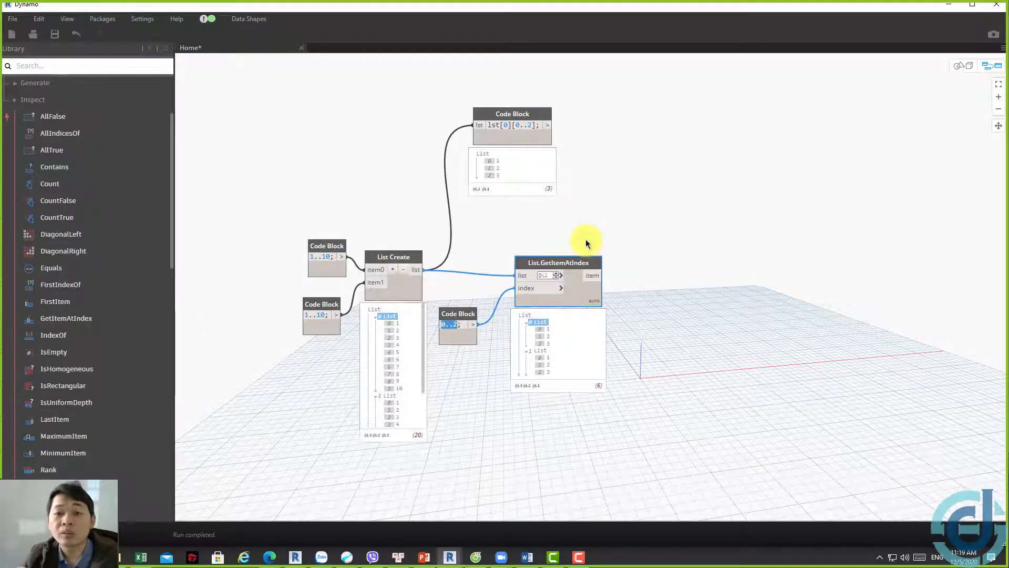